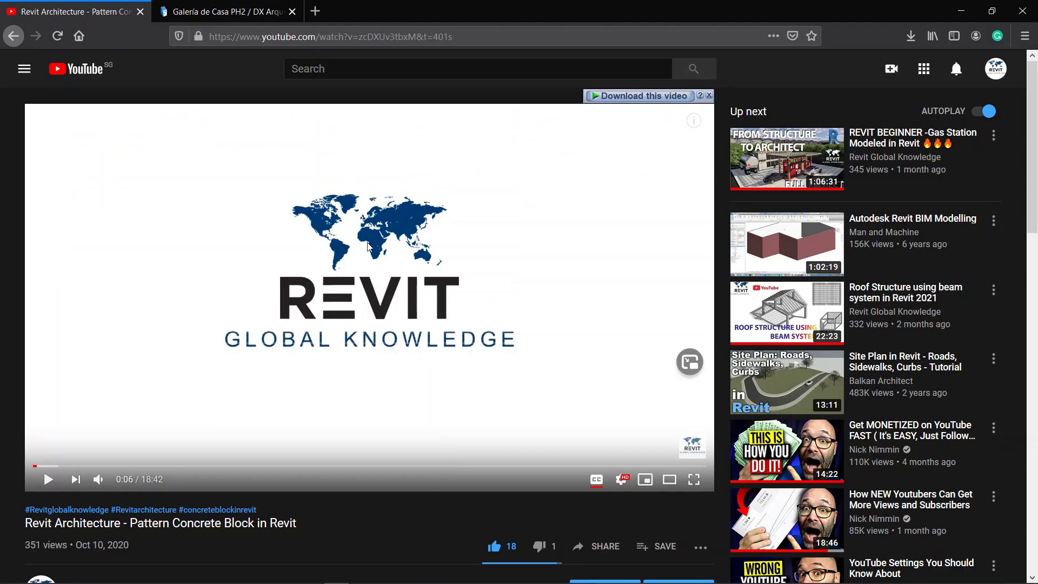
# - Scroll the YouTube video page down to the viewer comment asking how to model this roof
pyautogui.scroll(-3, 368, 247)
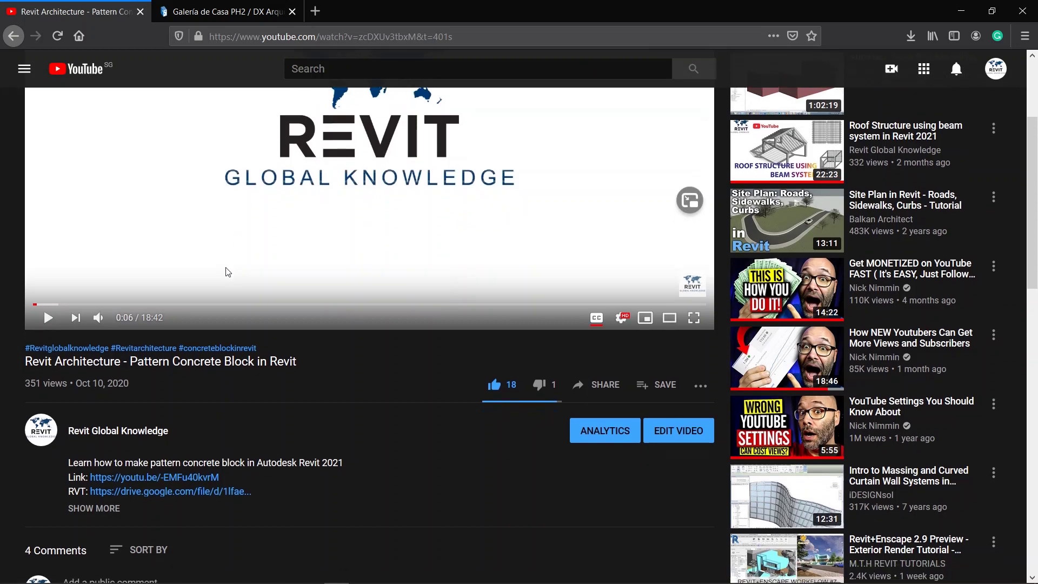
pyautogui.scroll(-2, 179, 303)
pyautogui.scroll(-4, 303, 346)
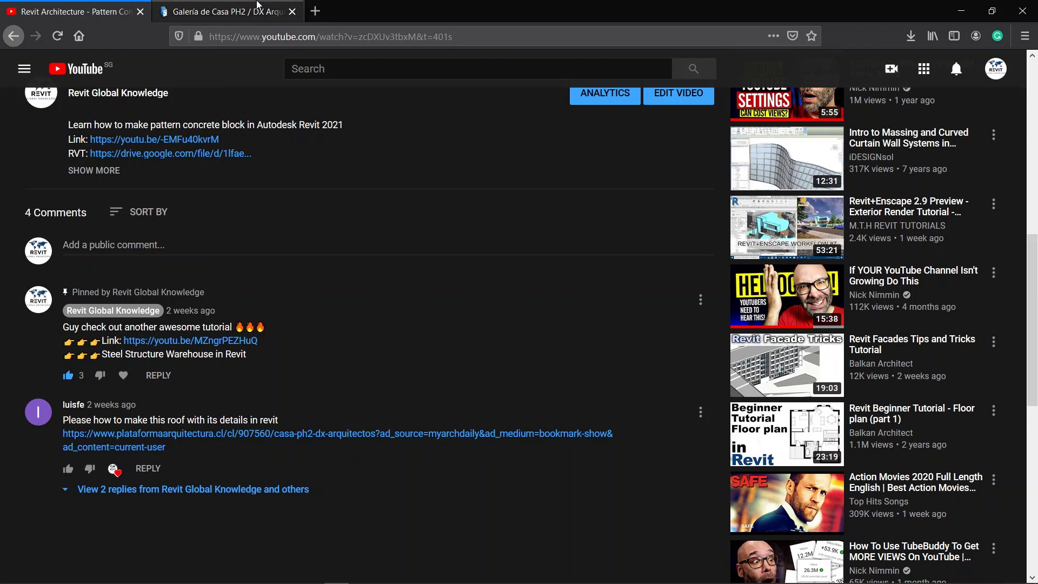
# - View the Casa PH2 aerial roof photo and the dusk photo, then return to Revit
pyautogui.click(257, 5)
pyautogui.moveTo(382, 206)
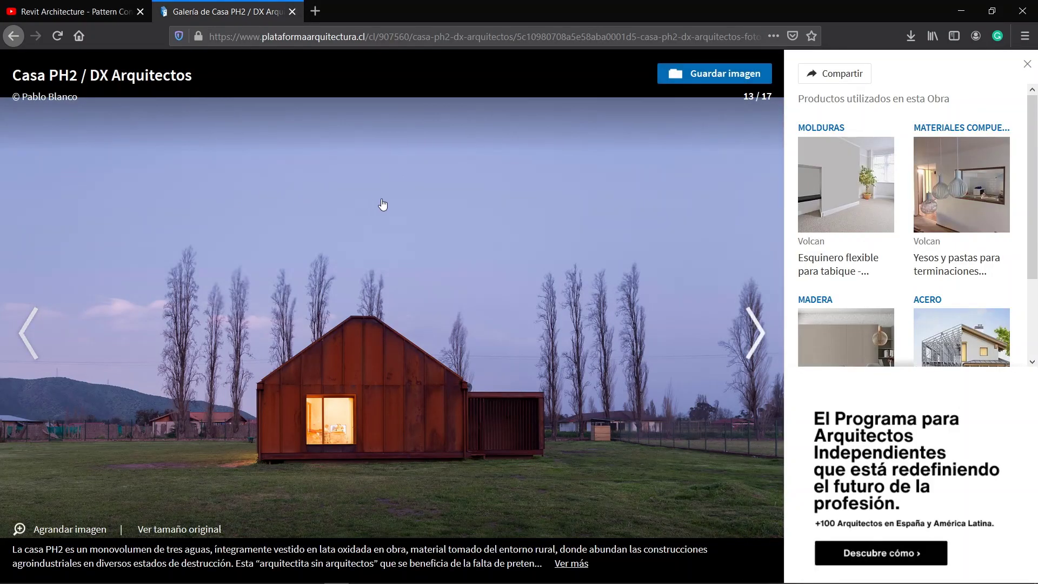
pyautogui.click(24, 360)
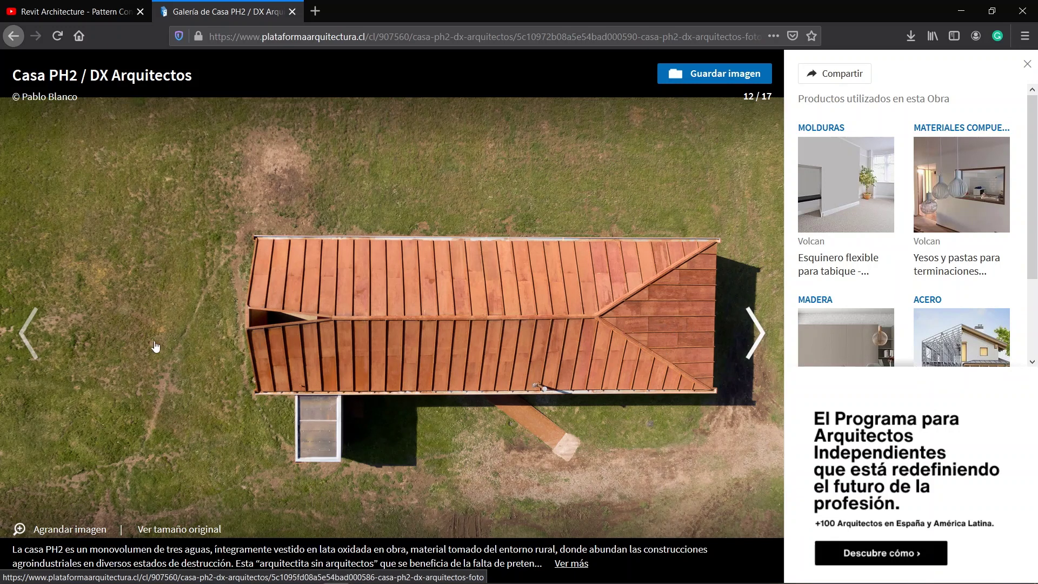
pyautogui.click(762, 324)
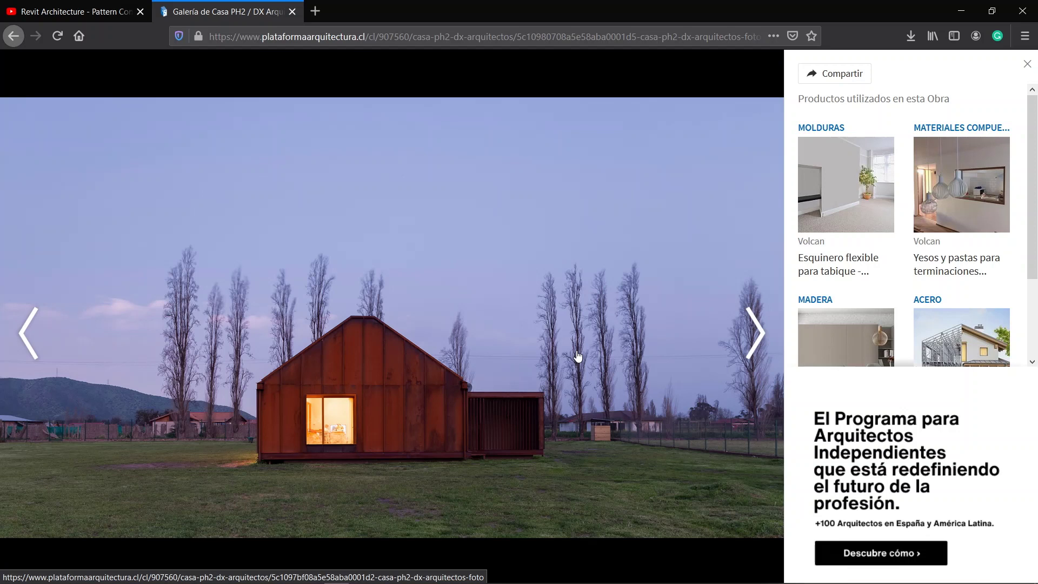
pyautogui.hotkey('alt', 'Tab')
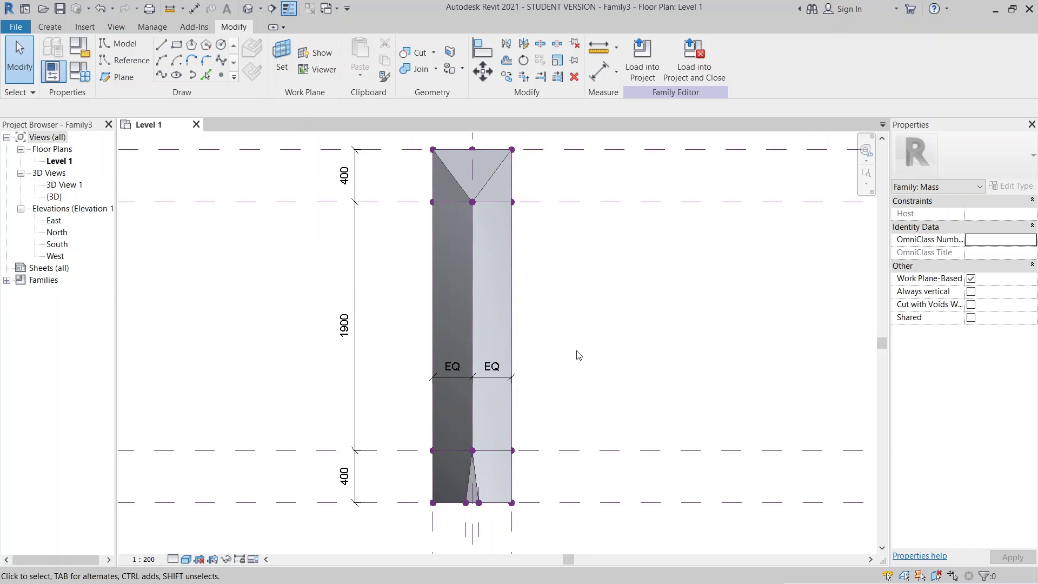
# - Start a new family from the File menu
pyautogui.moveTo(578, 355); pyautogui.dragTo(521, 378, button='middle')
pyautogui.moveTo(353, 150); pyautogui.dragTo(361, 219, button='middle')
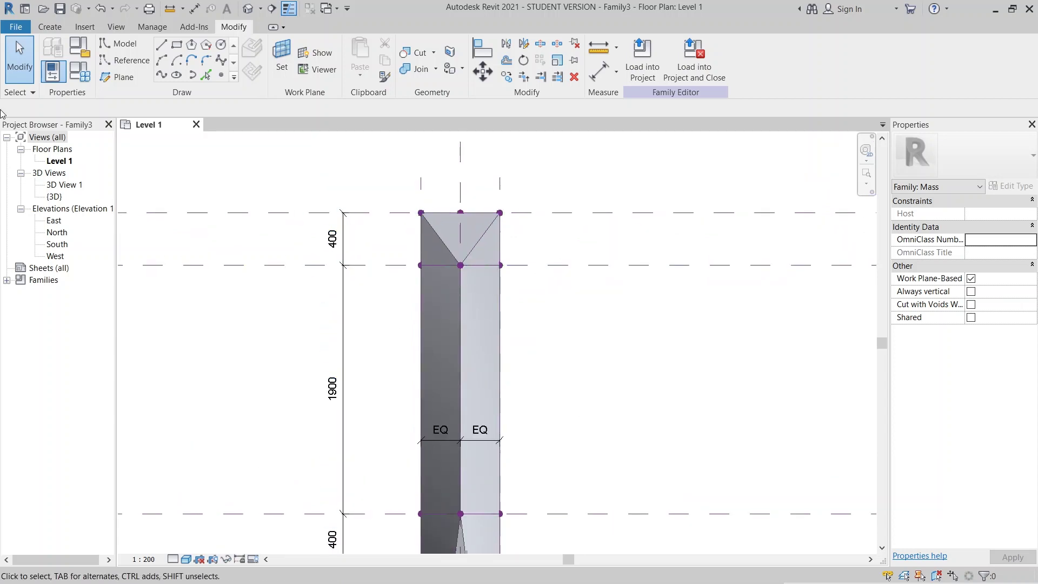
pyautogui.click(15, 28)
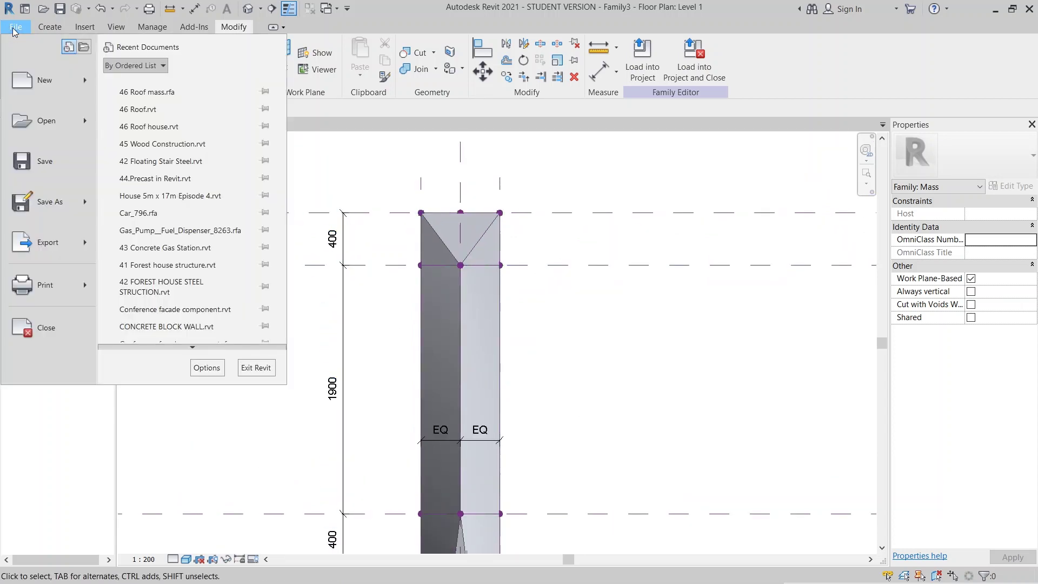
pyautogui.moveTo(31, 91)
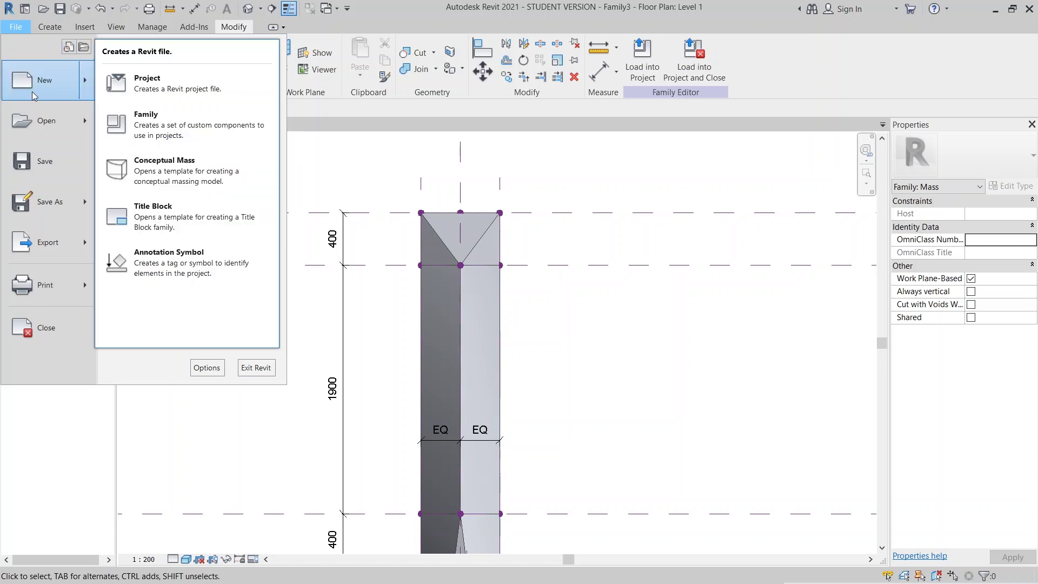
pyautogui.click(148, 115)
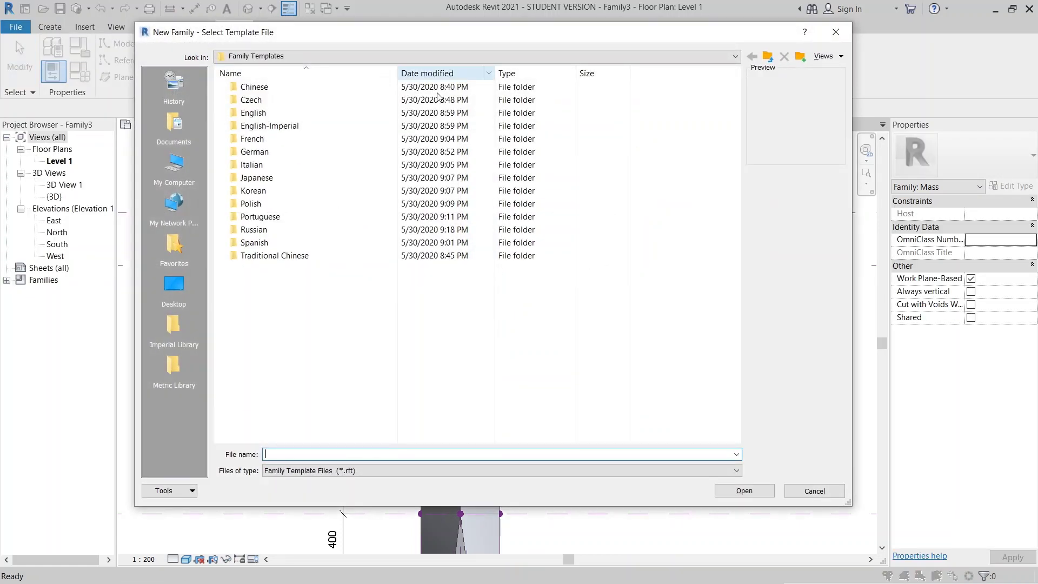
# - Choose Metric Mass.rft from the English > Conceptual Mass templates and open it
pyautogui.click(427, 56)
pyautogui.click(440, 36)
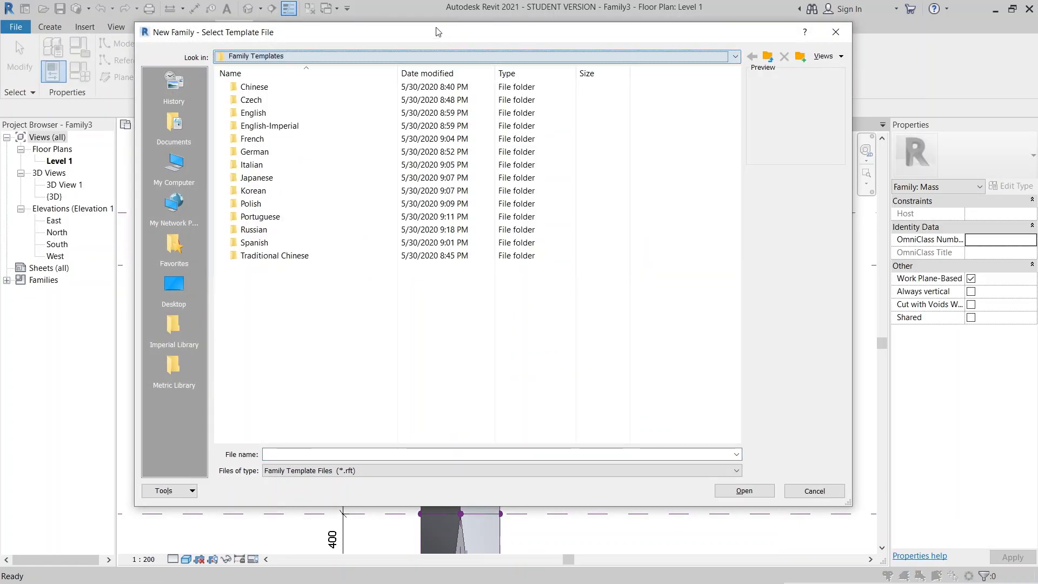
pyautogui.moveTo(440, 36); pyautogui.dragTo(471, 58)
pyautogui.doubleClick(294, 141)
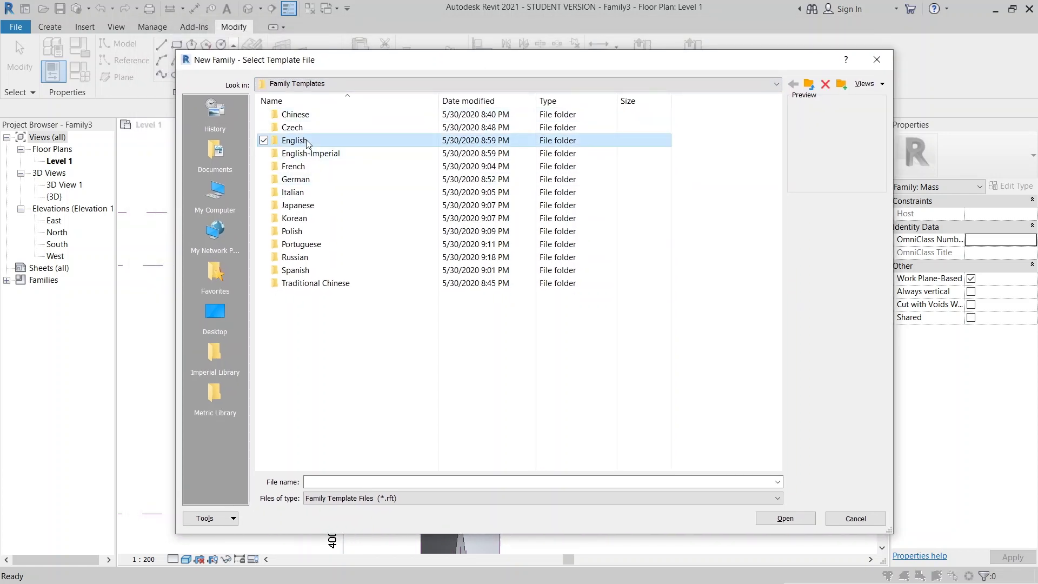
pyautogui.doubleClick(335, 127)
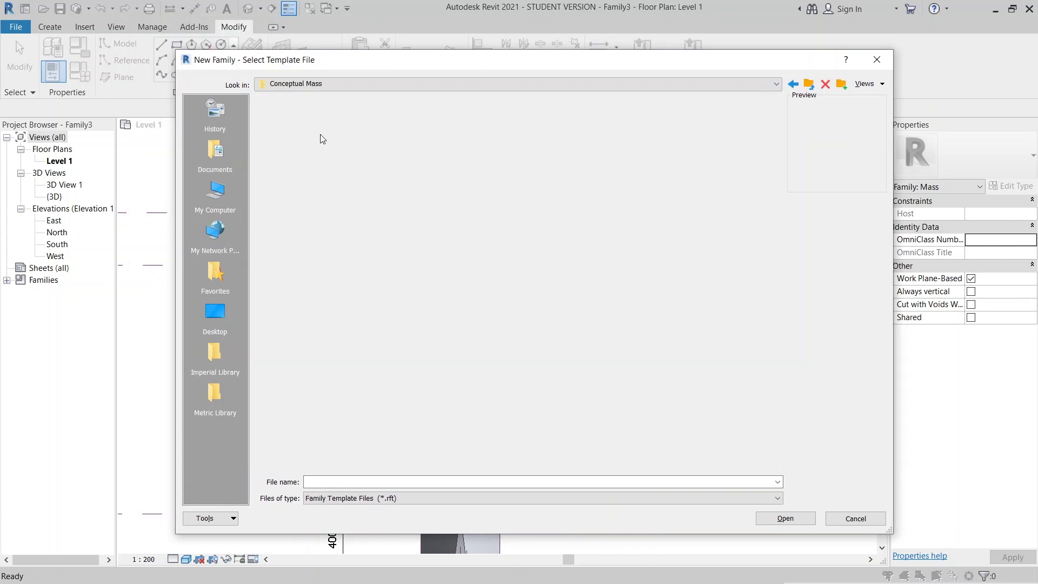
pyautogui.click(325, 114)
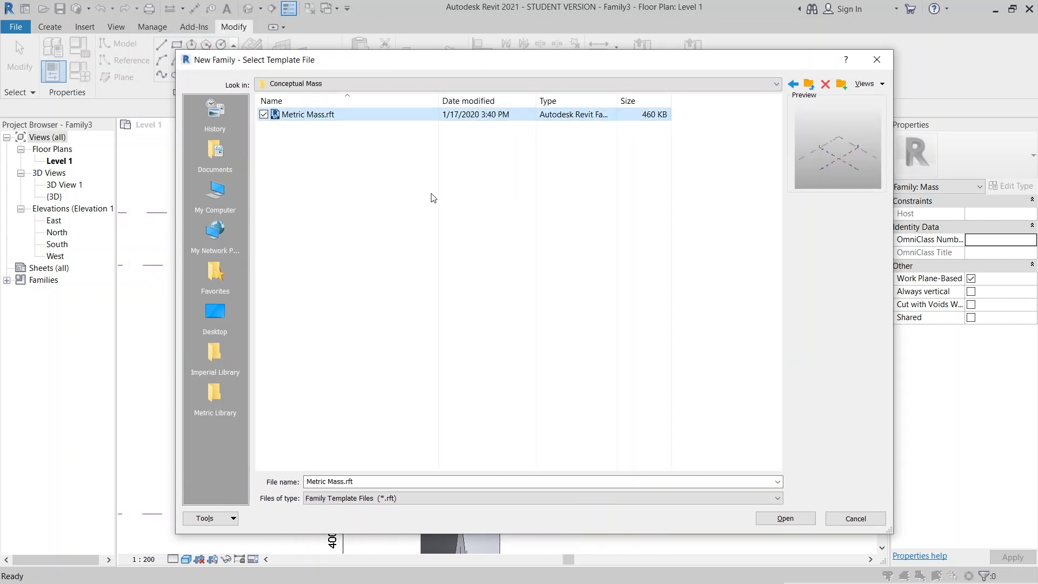
pyautogui.click(785, 518)
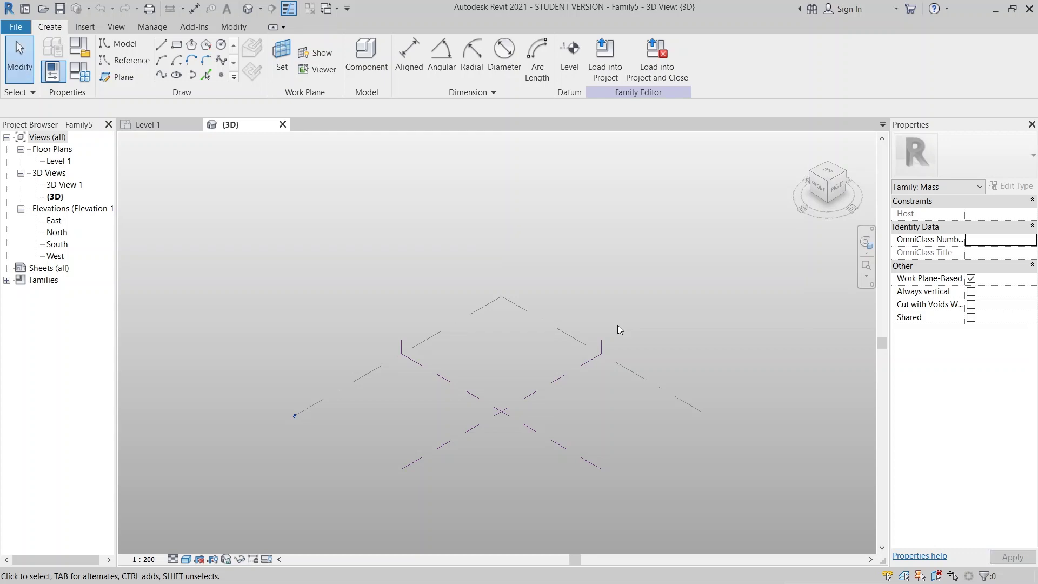
# - Open the Level 1 plan and set the length units to Centimeters through UN
pyautogui.doubleClick(58, 161)
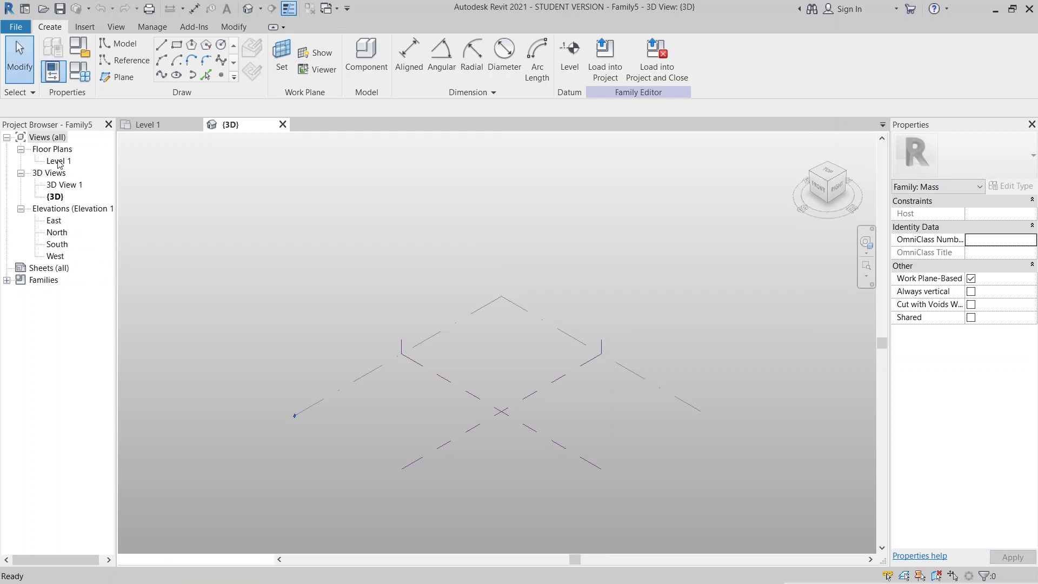
pyautogui.moveTo(398, 533); pyautogui.dragTo(384, 417, button='middle')
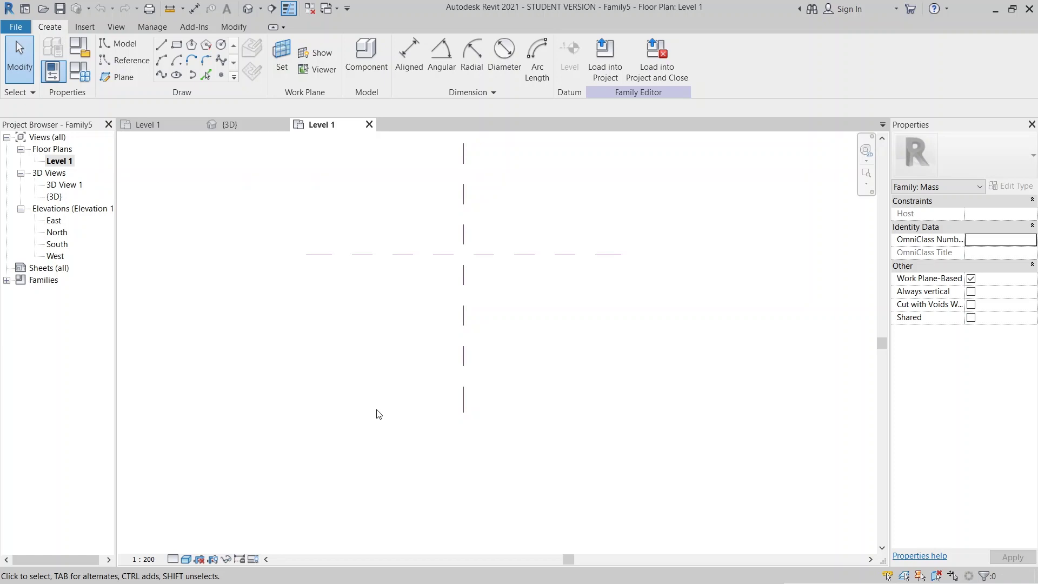
pyautogui.press('u')
pyautogui.press('n')
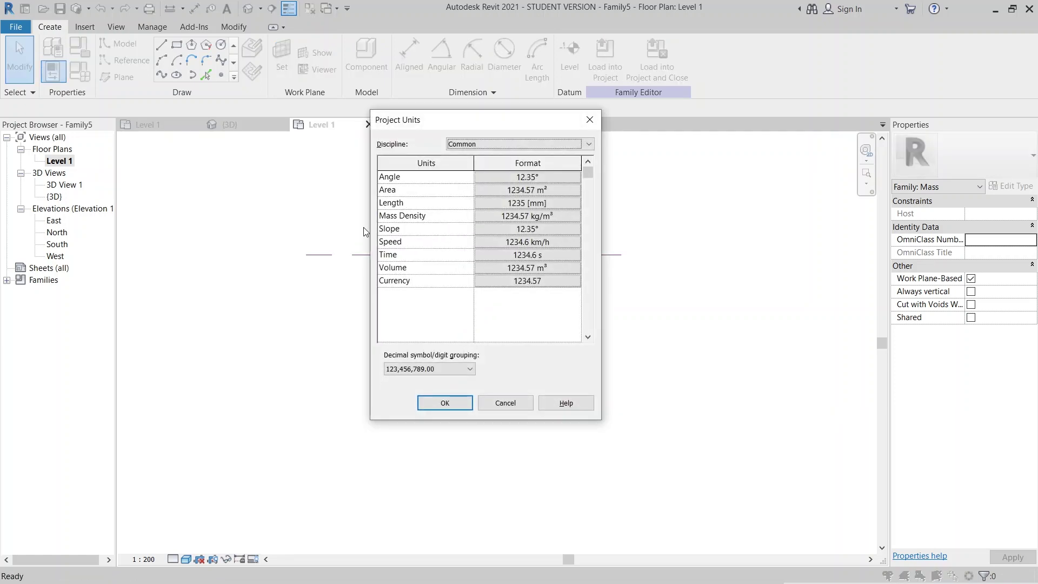
pyautogui.click(578, 199)
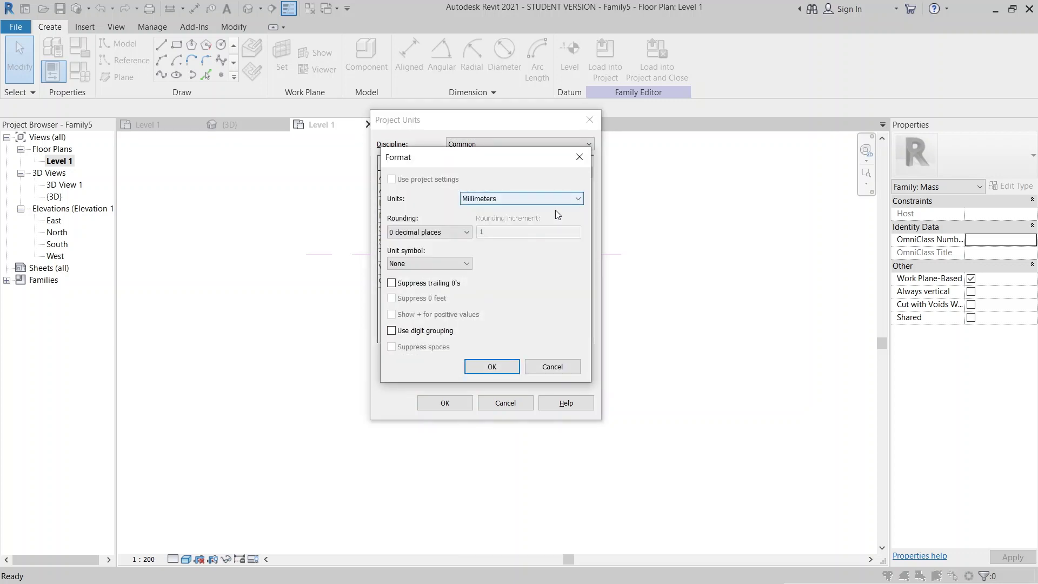
pyautogui.click(548, 198)
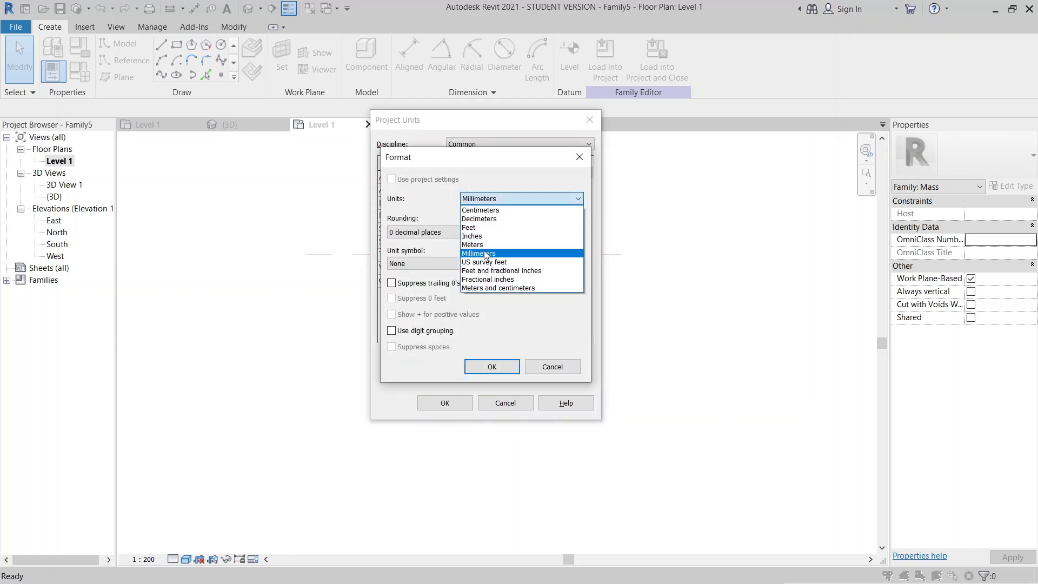
pyautogui.click(491, 211)
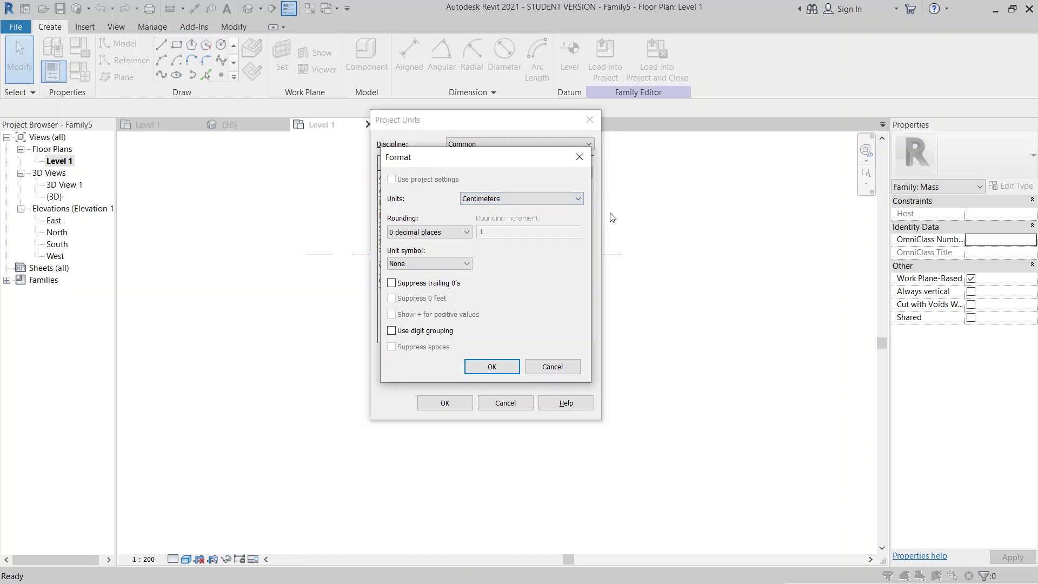
pyautogui.click(497, 367)
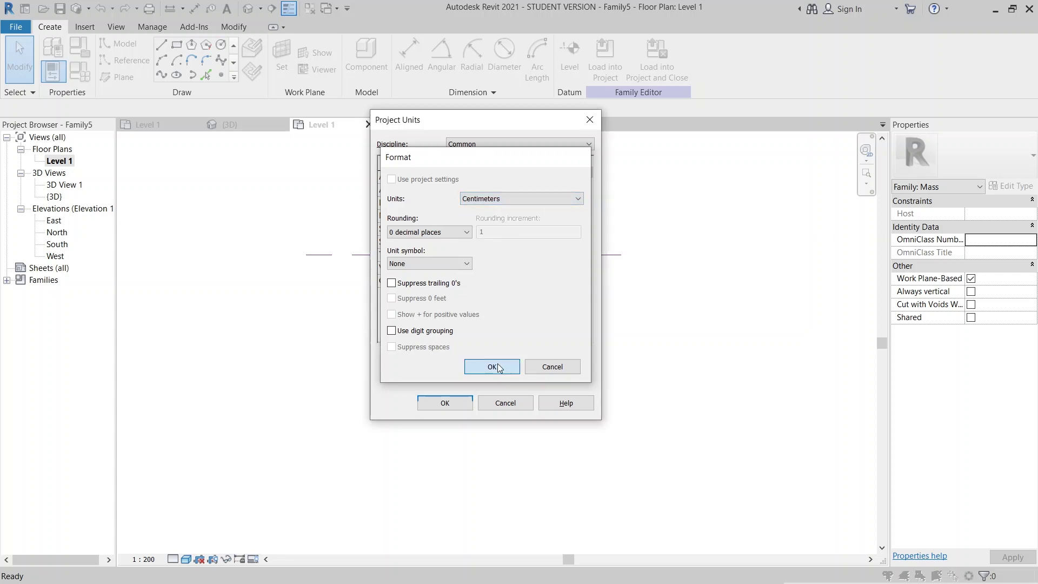
pyautogui.click(445, 403)
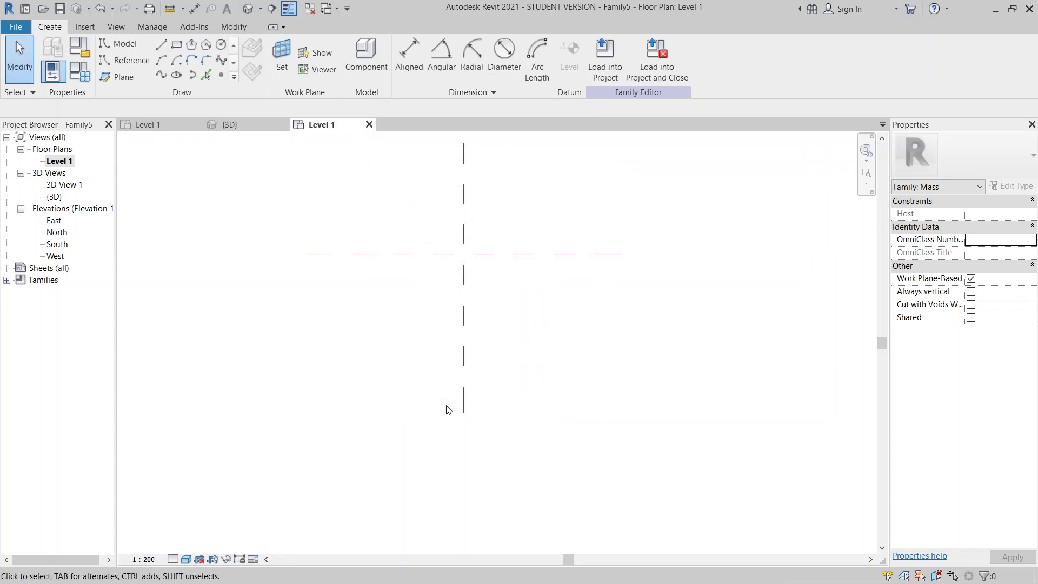
# - Draw a horizontal reference plane 2700 from the existing one
pyautogui.moveTo(485, 389); pyautogui.dragTo(487, 424, button='middle')
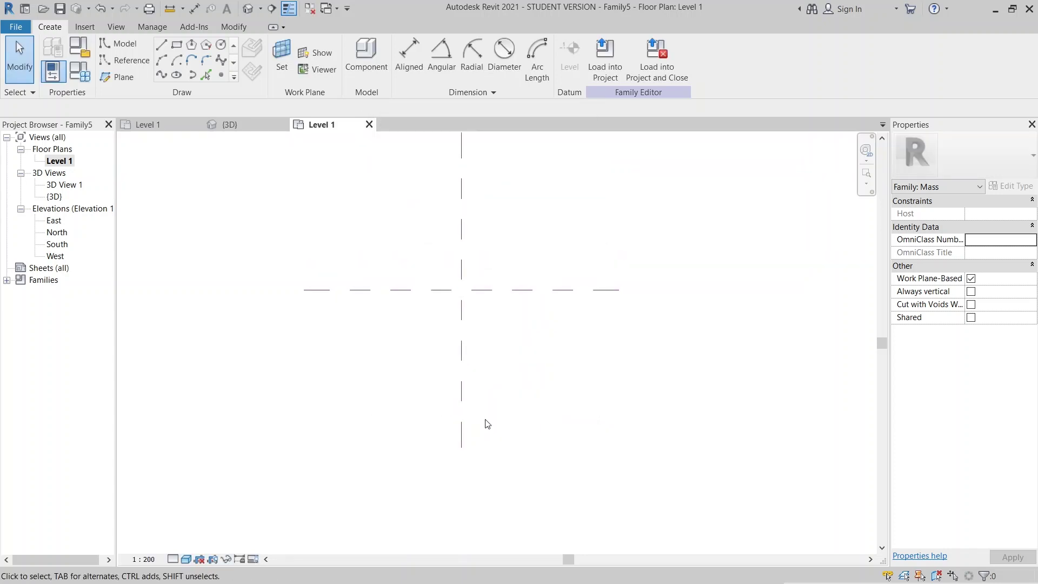
pyautogui.press('r')
pyautogui.press('p')
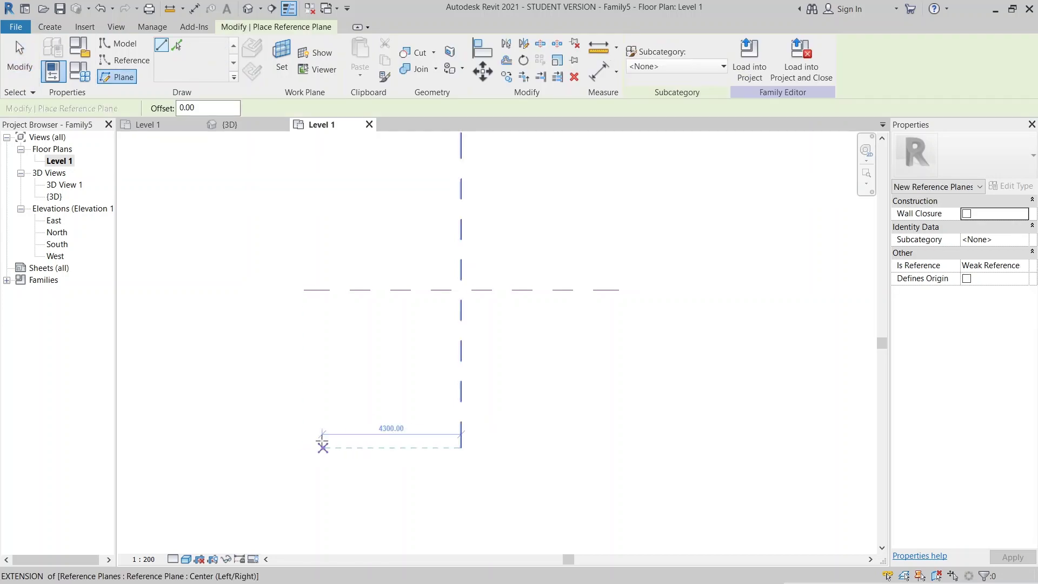
pyautogui.click(304, 371)
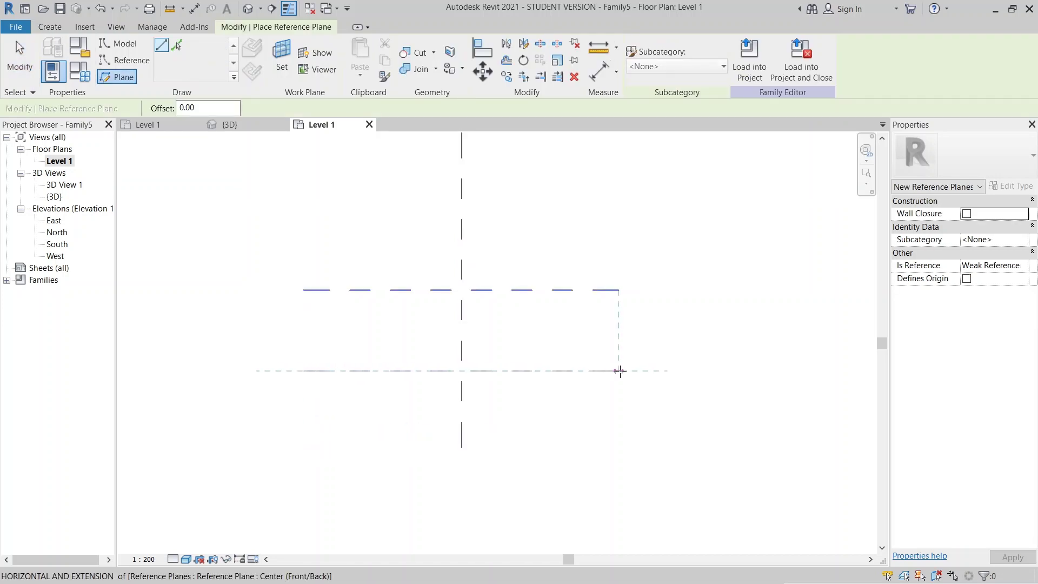
pyautogui.click(627, 371)
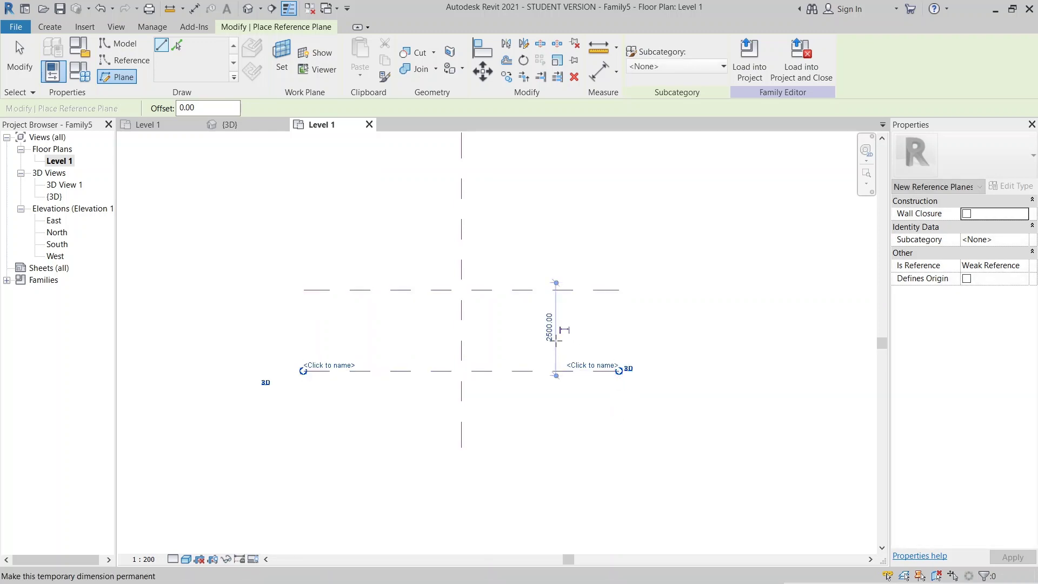
pyautogui.scroll(2, 554, 336)
pyautogui.click(551, 334)
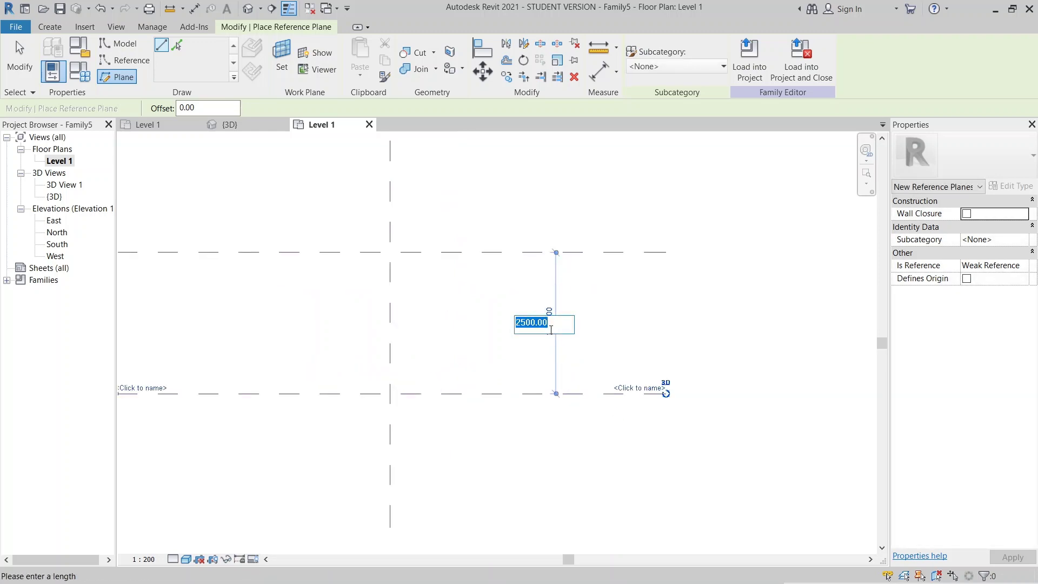
pyautogui.write('2700')
pyautogui.press('Return')
pyautogui.press('Escape')
pyautogui.scroll(-2, 549, 331)
pyautogui.press('Escape')
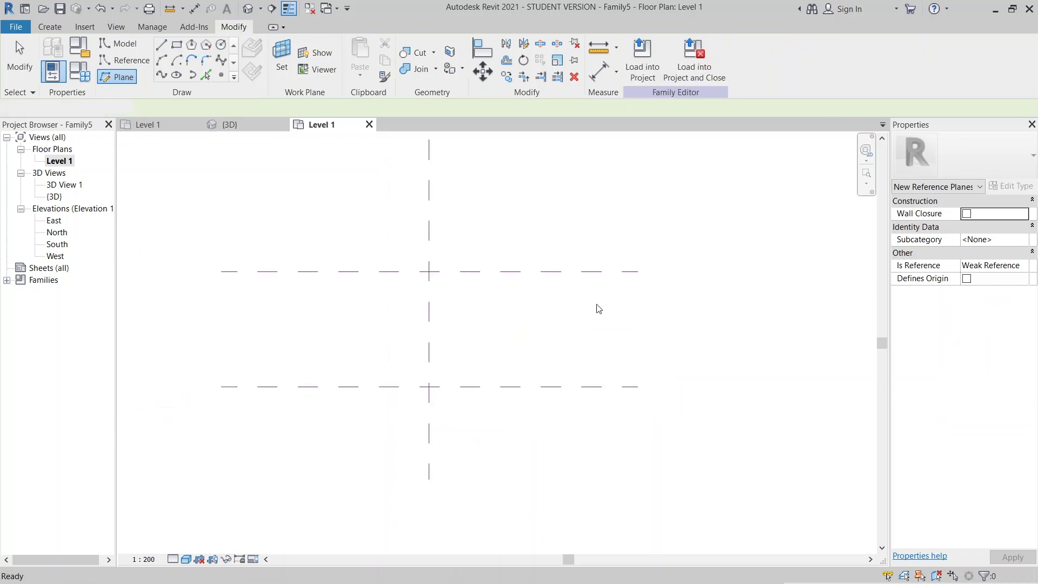
pyautogui.scroll(2, 596, 303)
# - Add two more horizontal reference planes, moving the upper one to 1900
pyautogui.press('r')
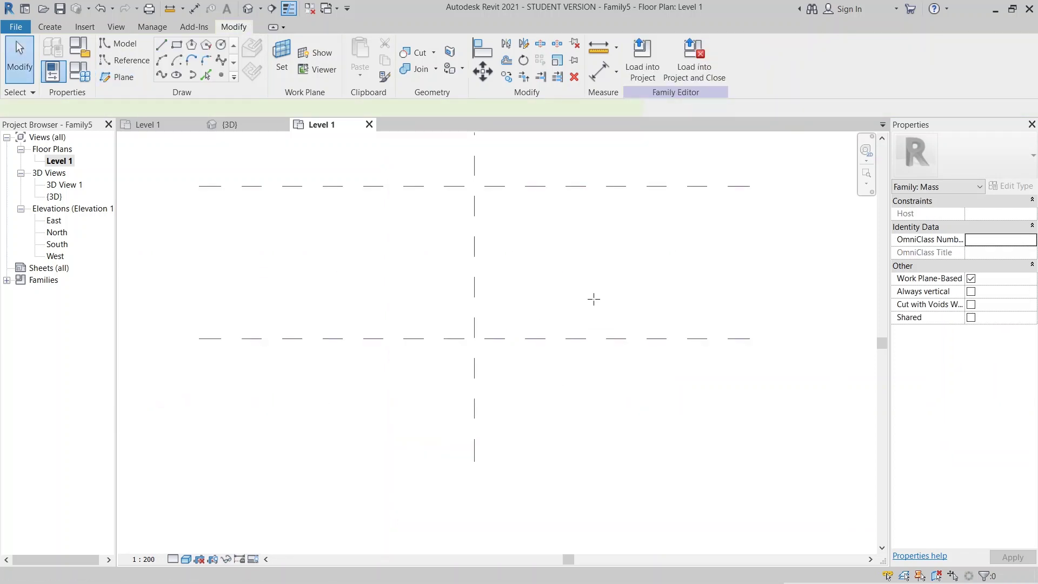
pyautogui.press('p')
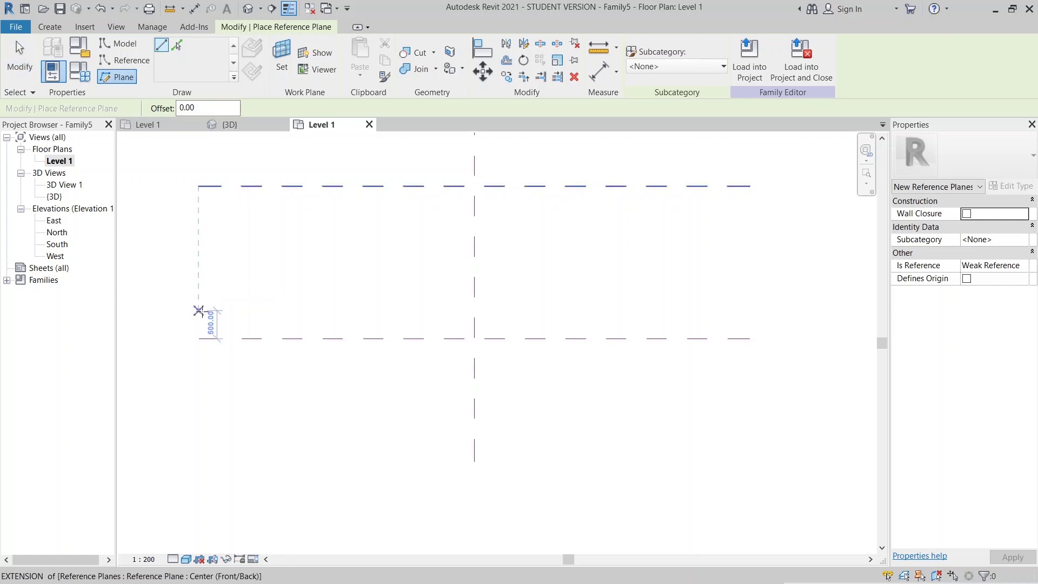
pyautogui.click(202, 314)
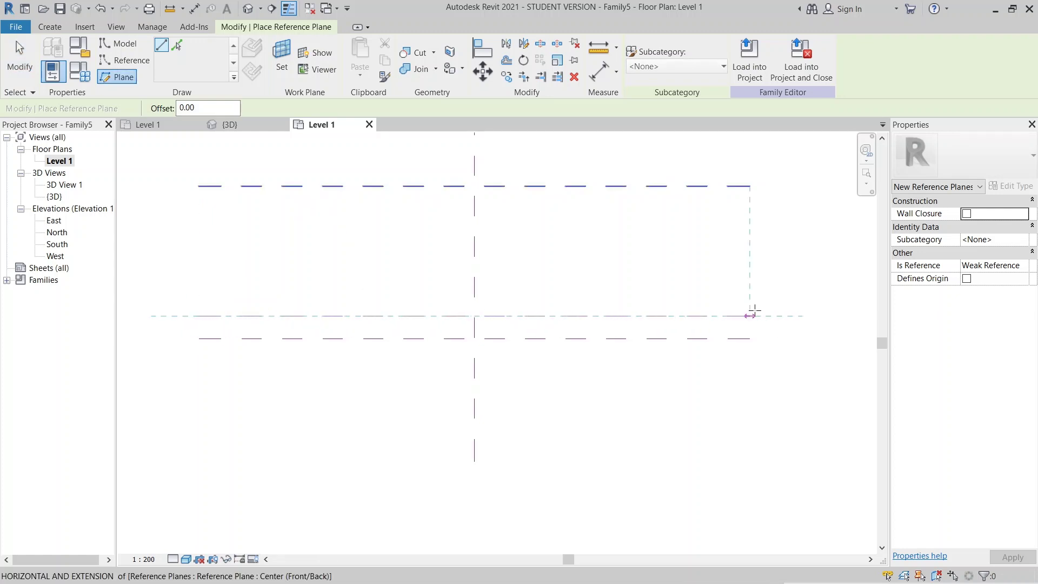
pyautogui.click(750, 316)
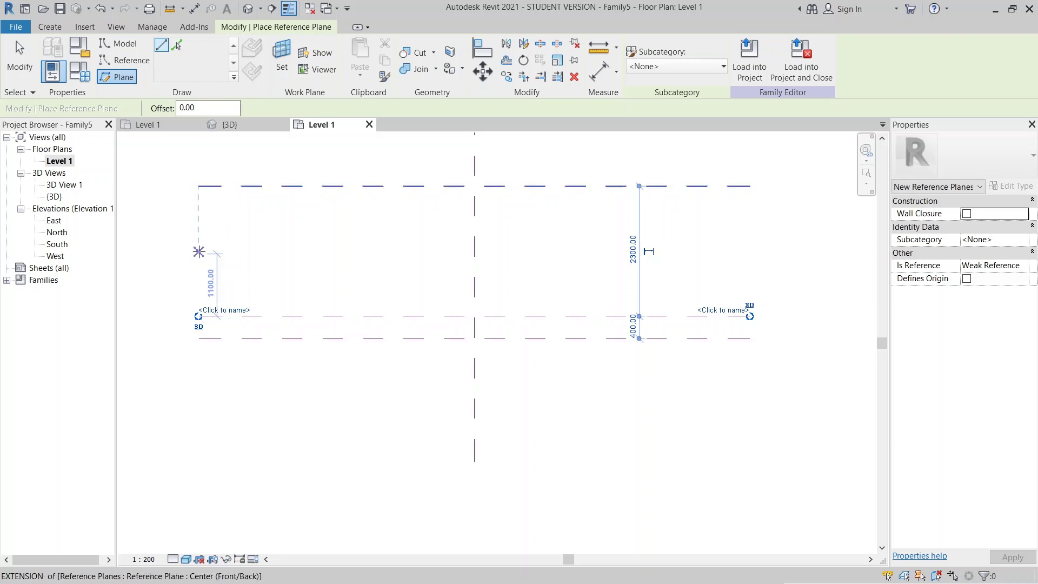
pyautogui.click(200, 253)
pyautogui.click(749, 253)
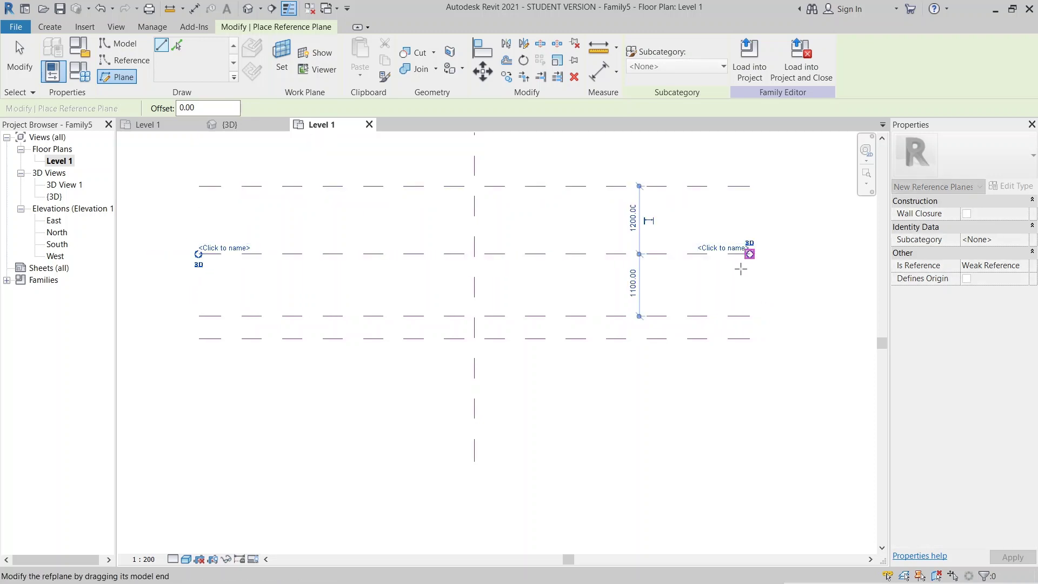
pyautogui.press('Escape')
pyautogui.press('Escape')
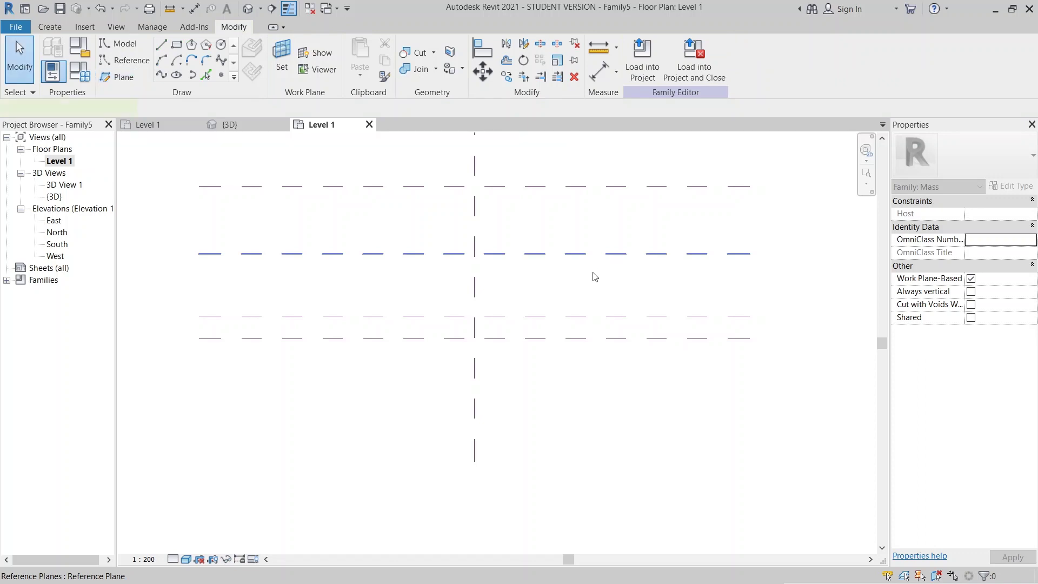
pyautogui.click(630, 279)
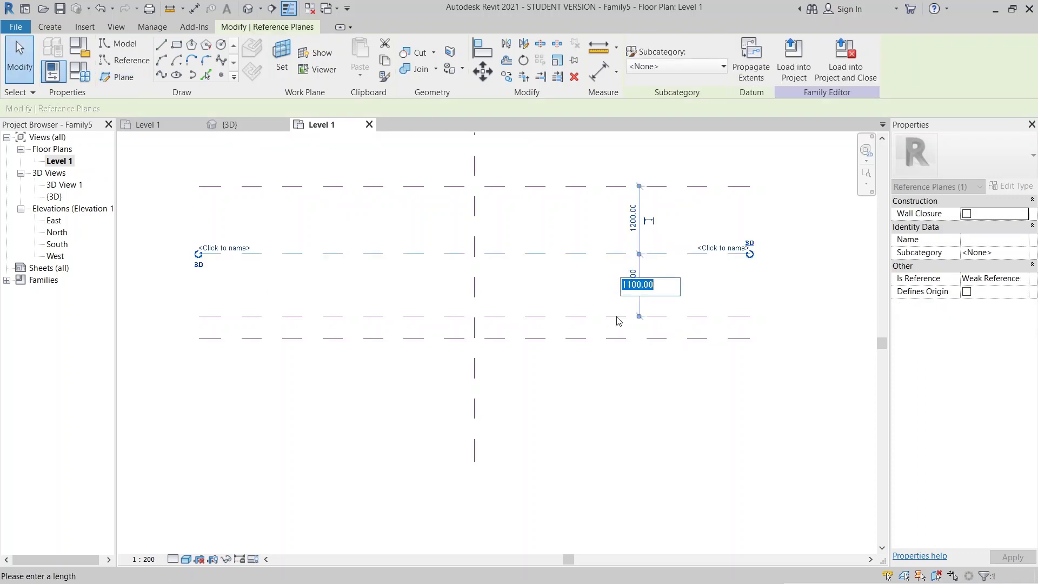
pyautogui.write('1900')
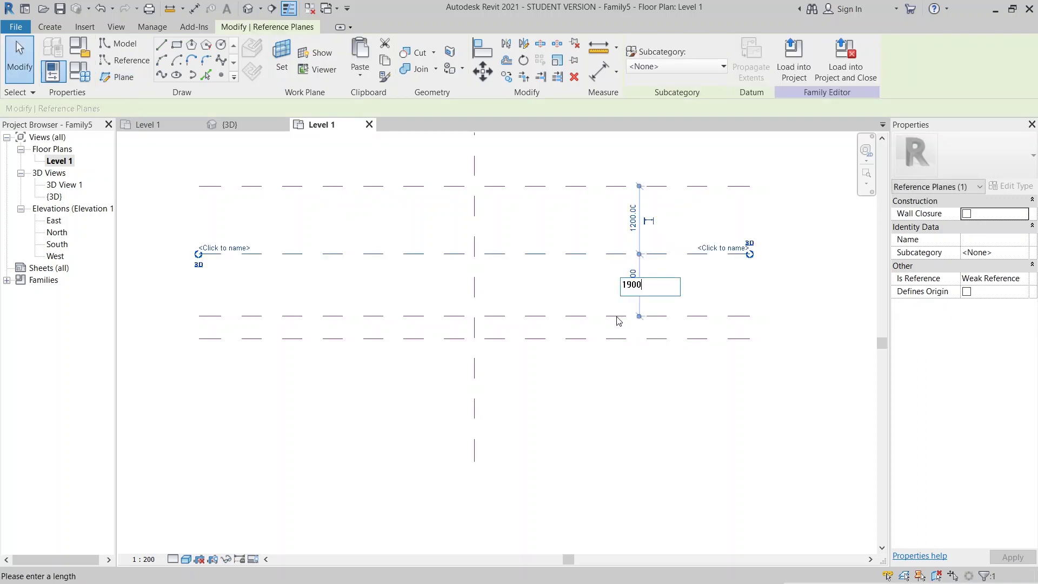
pyautogui.press('Return')
pyautogui.click(567, 276)
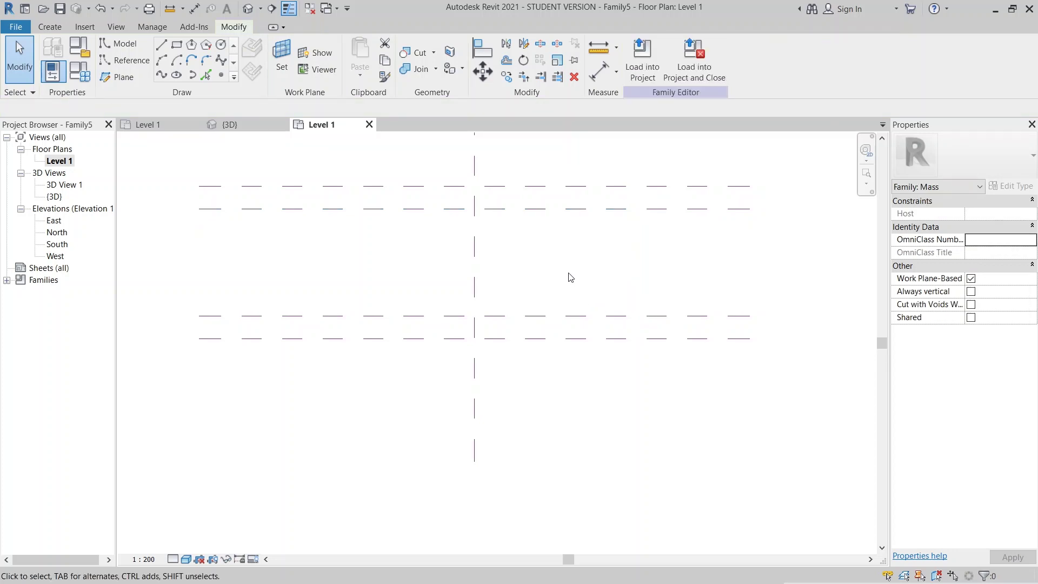
pyautogui.moveTo(546, 283); pyautogui.dragTo(559, 315, button='middle')
pyautogui.scroll(1, 559, 315)
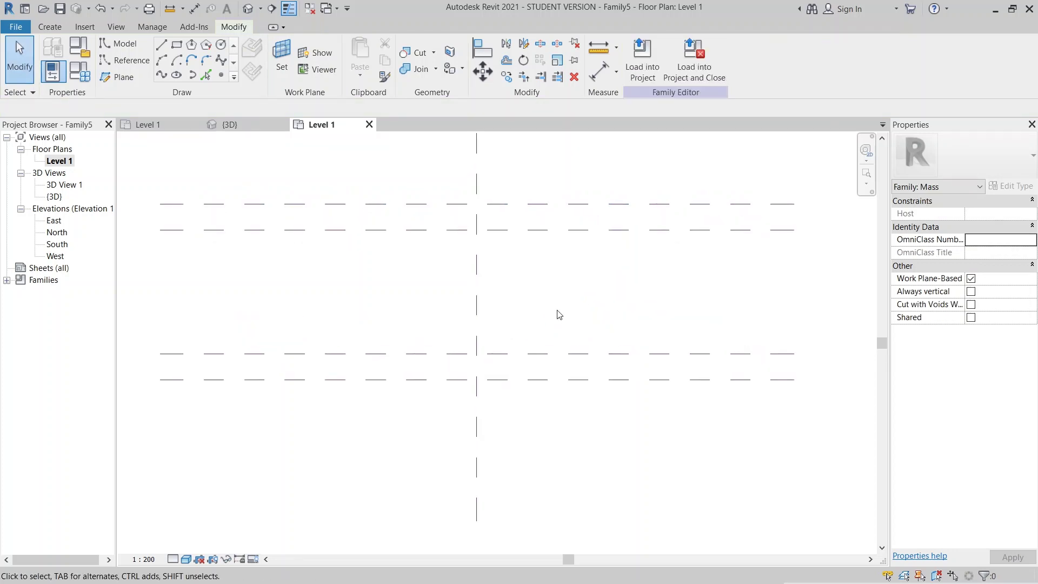
# - Place a 400 / 1900 / 400 aligned dimension string across the four horizontal planes
pyautogui.press('d')
pyautogui.press('i')
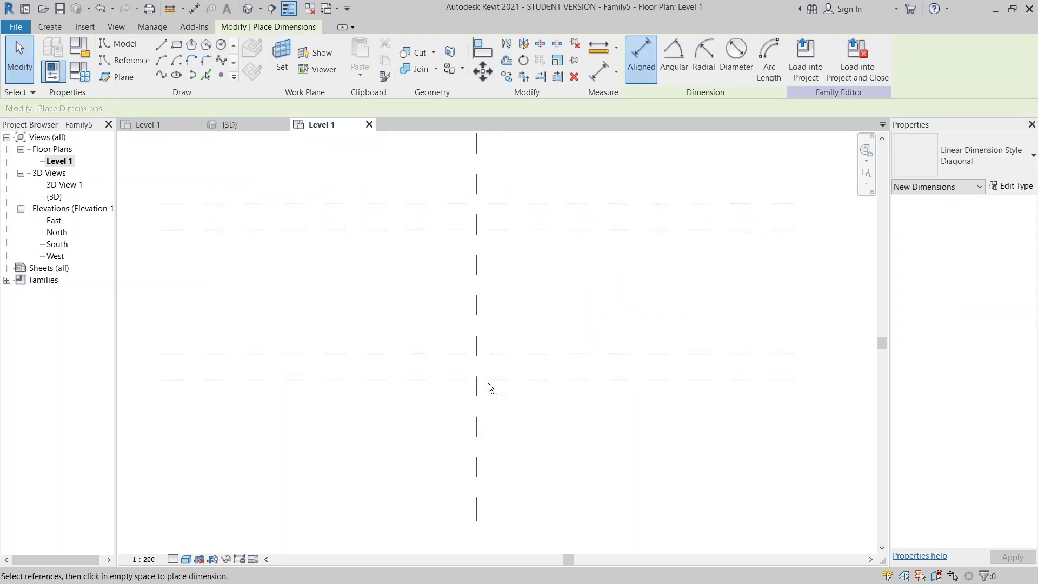
pyautogui.click(419, 379)
pyautogui.click(419, 354)
pyautogui.click(431, 231)
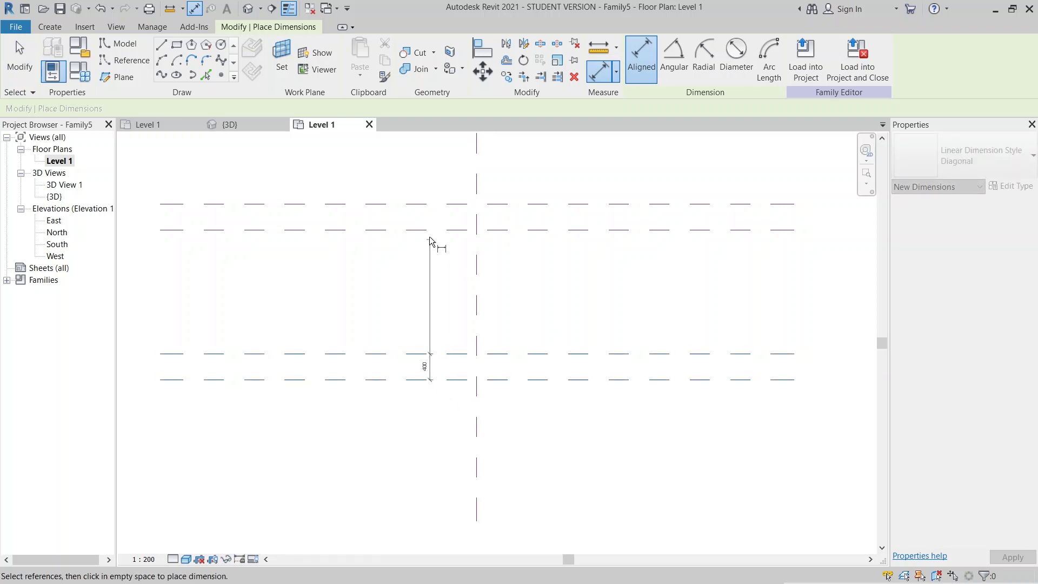
pyautogui.click(431, 204)
pyautogui.click(431, 172)
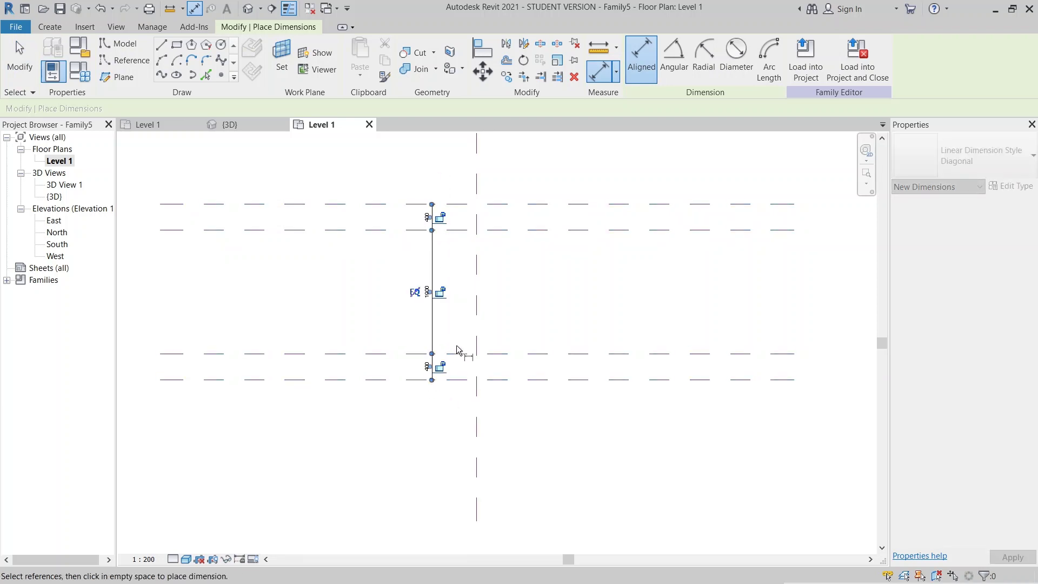
pyautogui.scroll(1, 459, 352)
pyautogui.scroll(2, 409, 377)
pyautogui.moveTo(447, 348); pyautogui.dragTo(451, 547, button='middle')
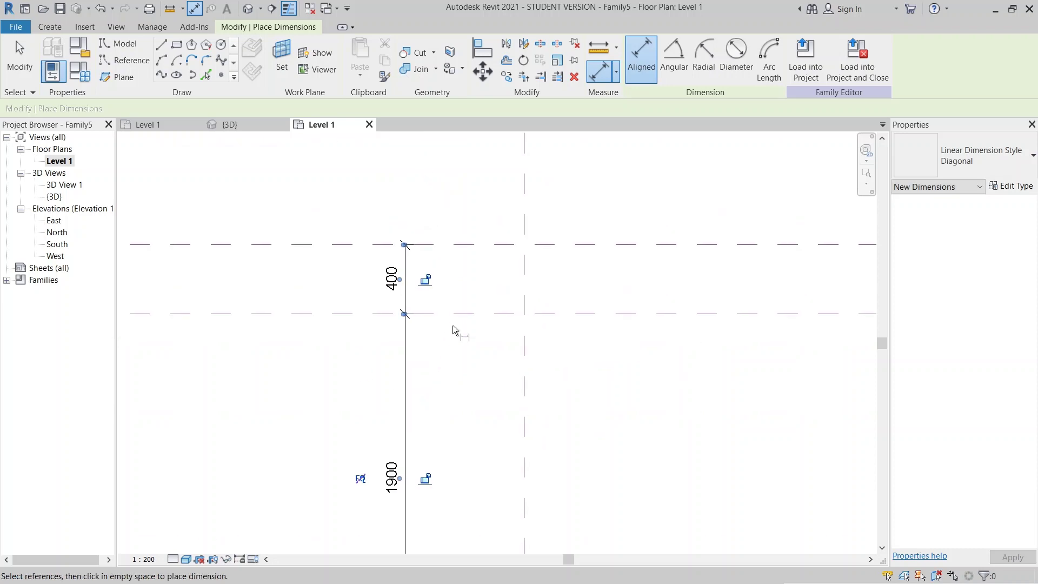
pyautogui.moveTo(459, 331); pyautogui.dragTo(437, 221, button='middle')
pyautogui.scroll(-2, 438, 221)
pyautogui.moveTo(498, 290); pyautogui.dragTo(457, 354, button='middle')
pyautogui.press('Escape')
pyautogui.press('Escape')
pyautogui.press('Escape')
pyautogui.press('Escape')
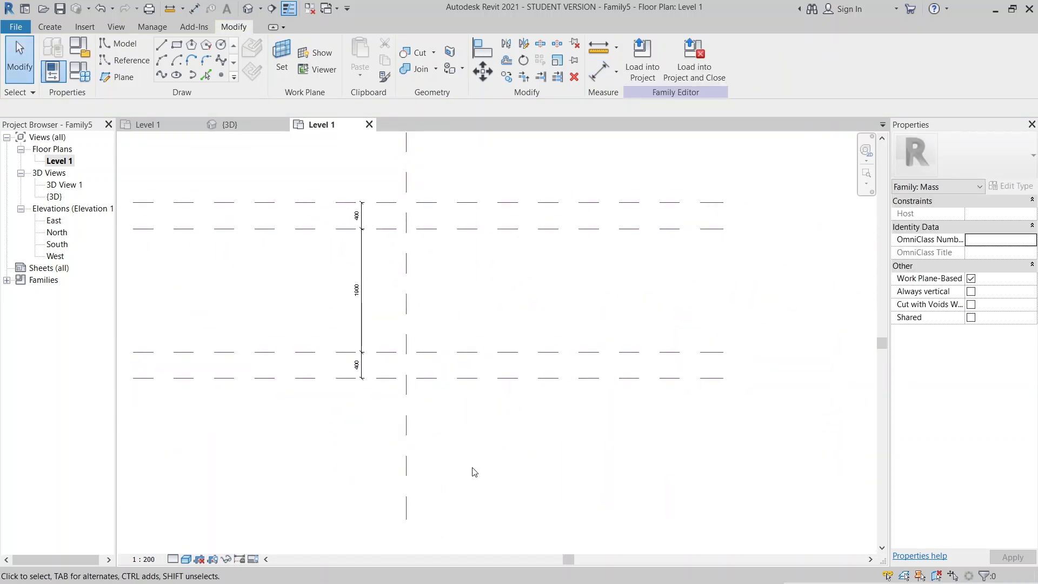
# - Draw a vertical reference plane to the right of centre
pyautogui.press('r')
pyautogui.press('p')
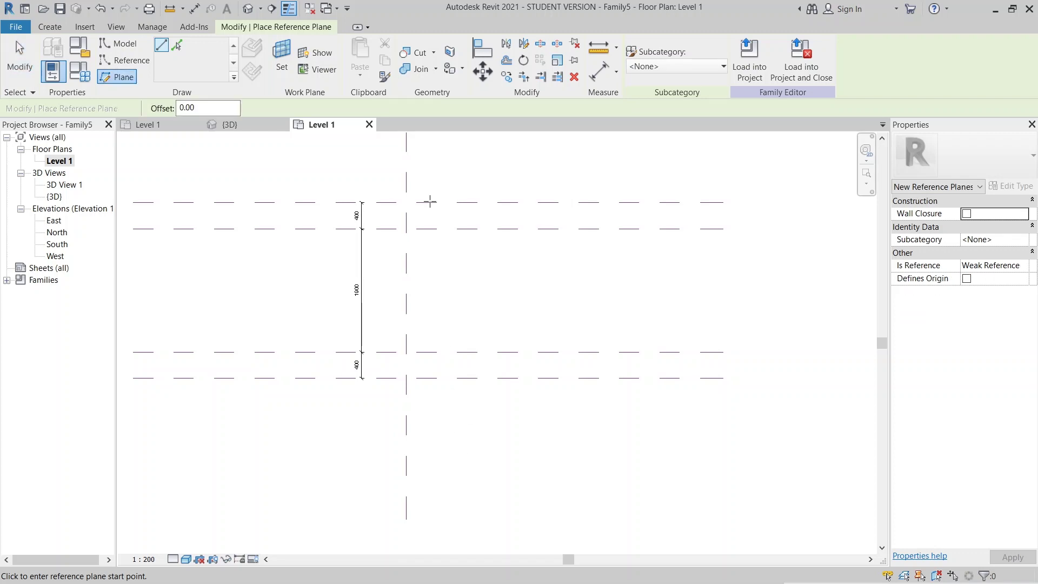
pyautogui.click(439, 162)
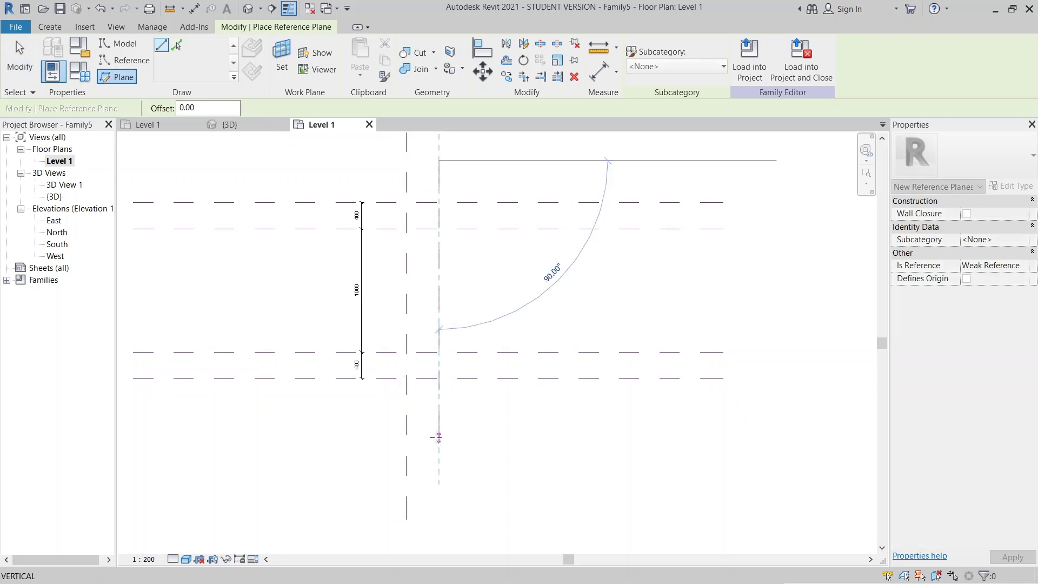
pyautogui.click(436, 436)
pyautogui.press('Escape')
pyautogui.press('Escape')
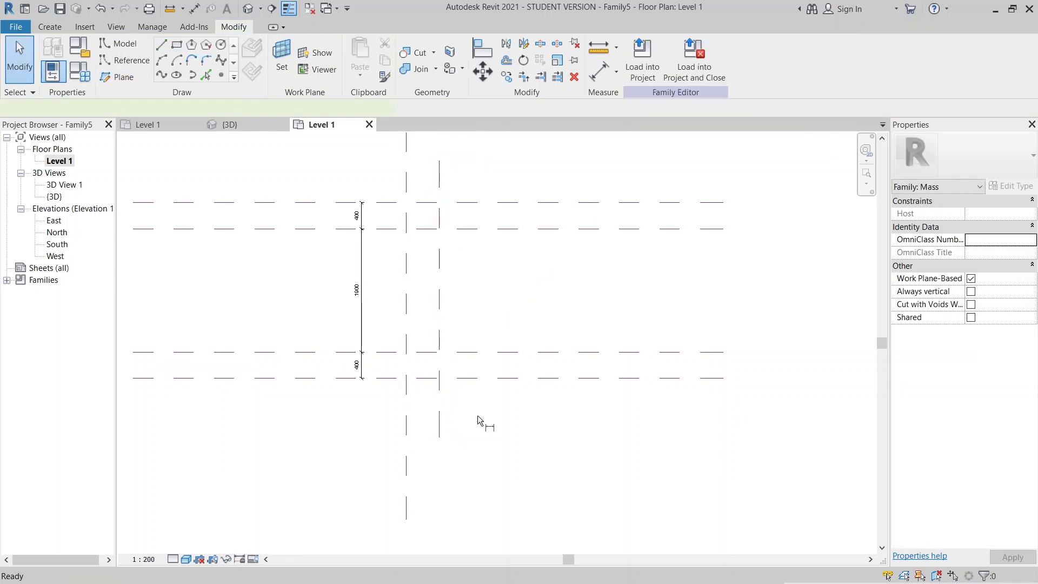
# - Dimension the new plane from the centre plane and change 505 to 300
pyautogui.press('d')
pyautogui.press('i')
pyautogui.scroll(2, 478, 416)
pyautogui.click(370, 369)
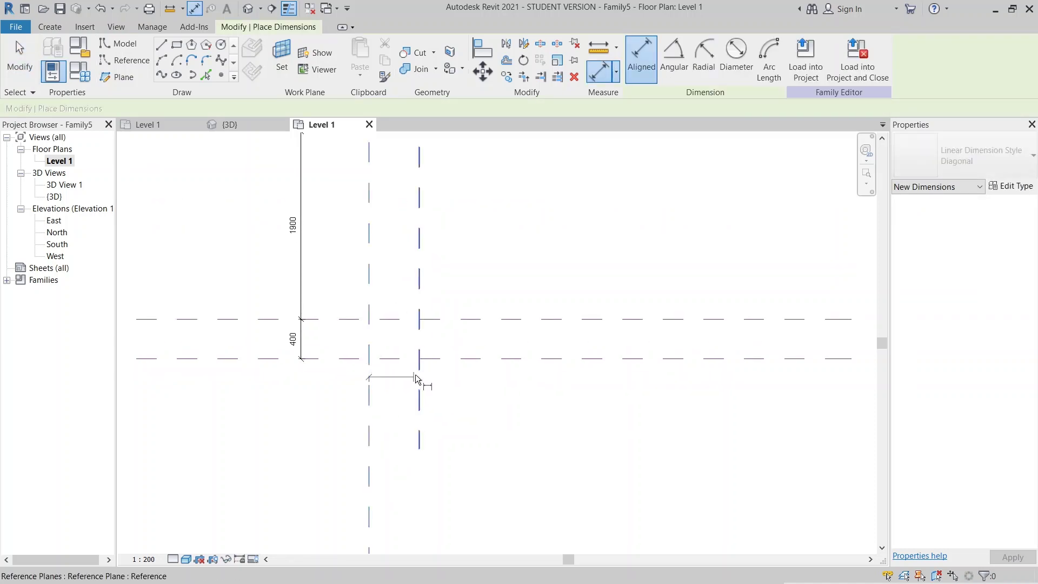
pyautogui.click(417, 375)
pyautogui.click(472, 417)
pyautogui.scroll(2, 398, 372)
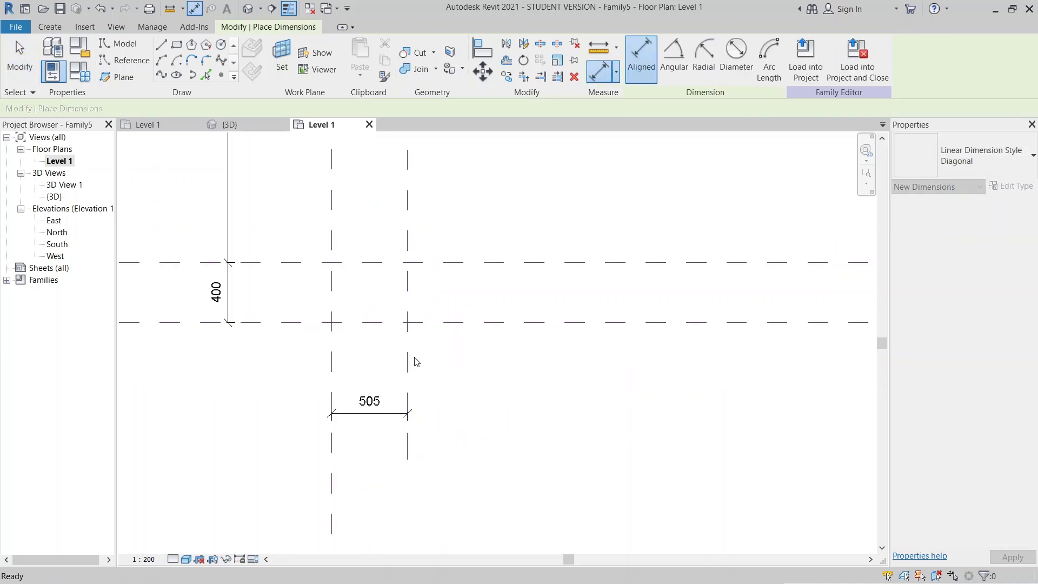
pyautogui.press('Escape')
pyautogui.click(379, 409)
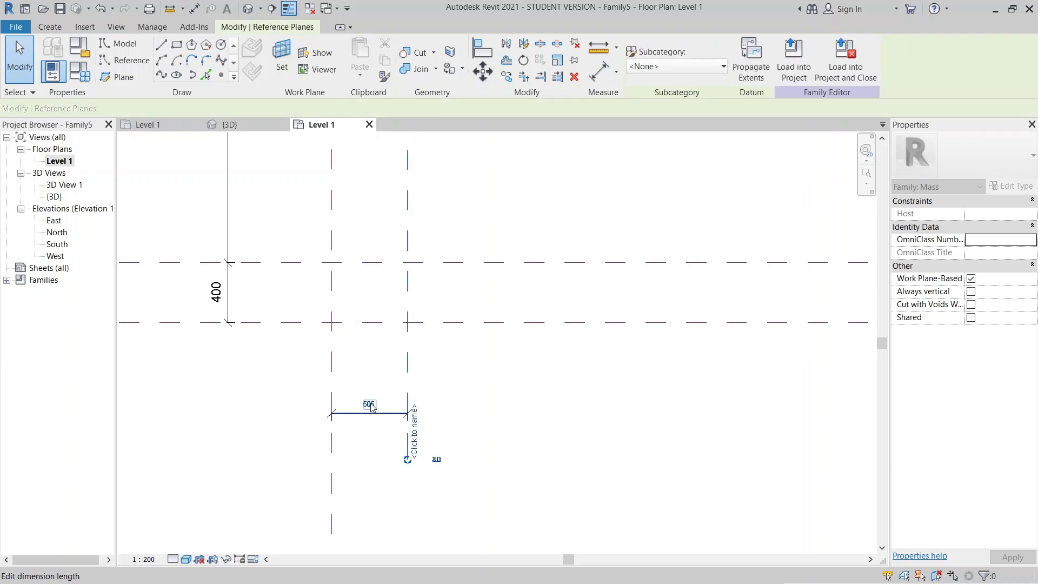
pyautogui.click(369, 400)
pyautogui.write('300')
pyautogui.press('Return')
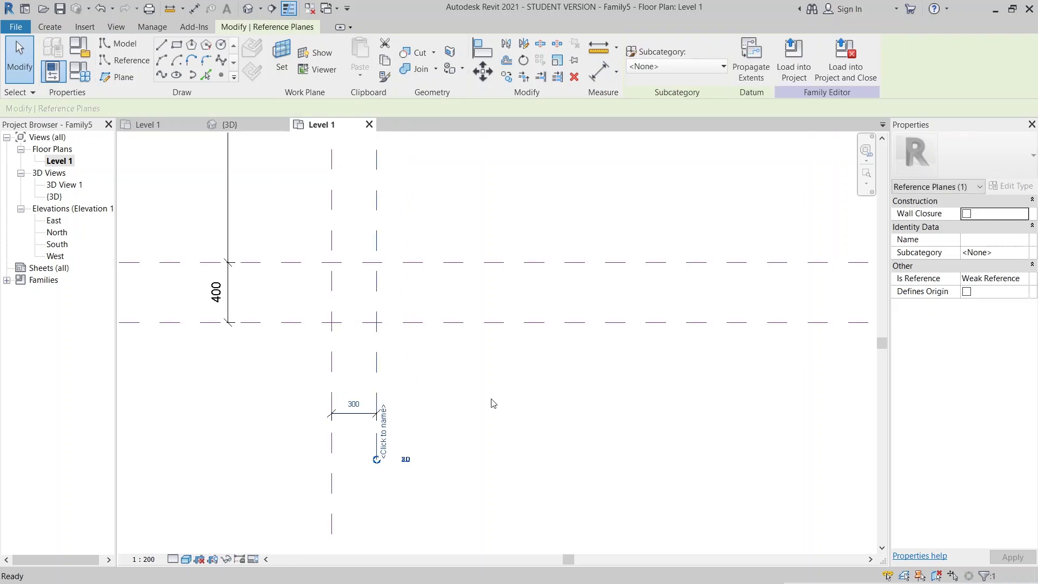
pyautogui.press('Escape')
# - Mirror the 300 plane across the centre line to the left side
pyautogui.click(377, 366)
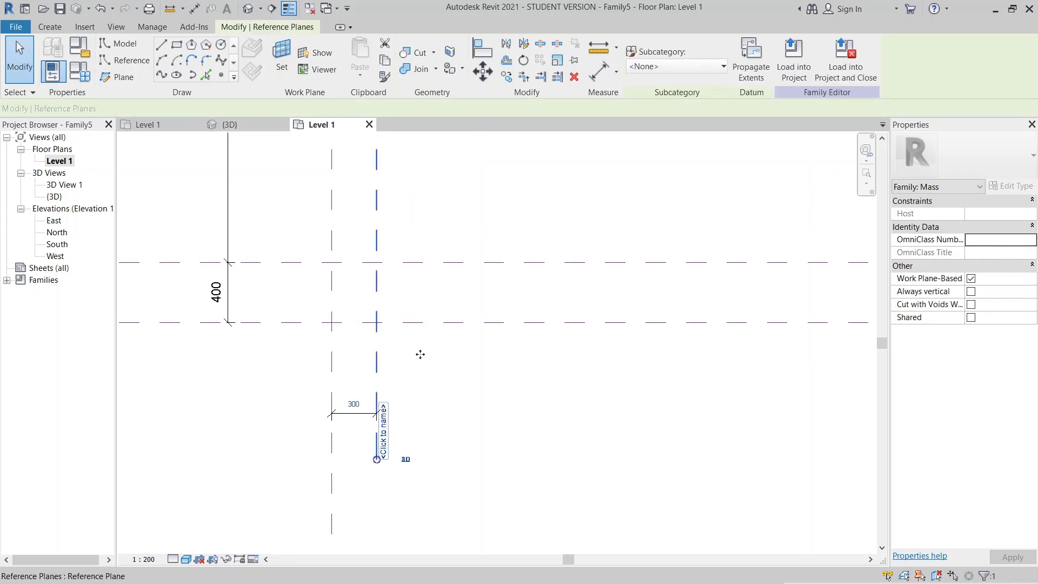
pyautogui.click(507, 45)
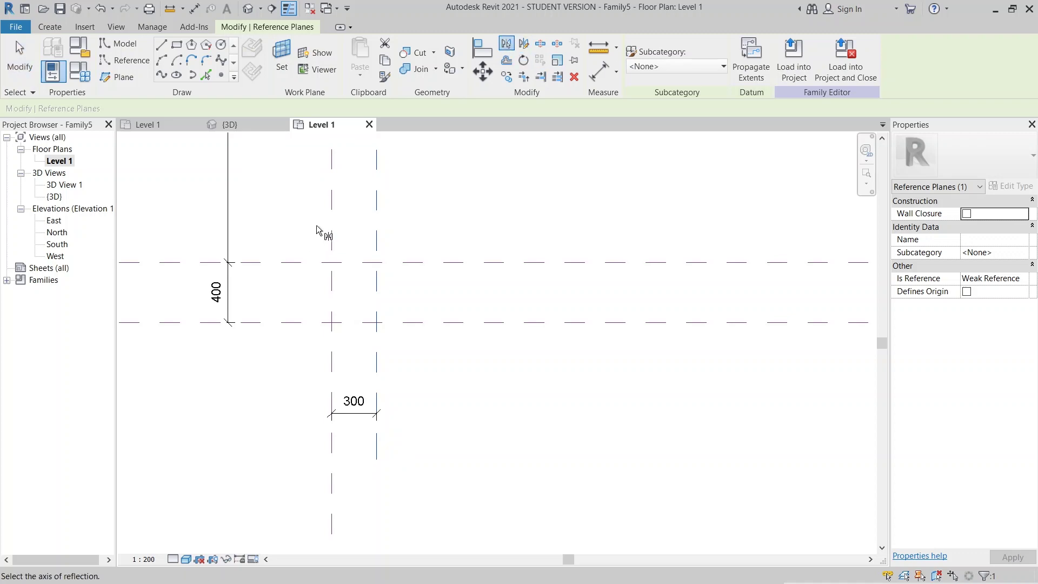
pyautogui.click(332, 229)
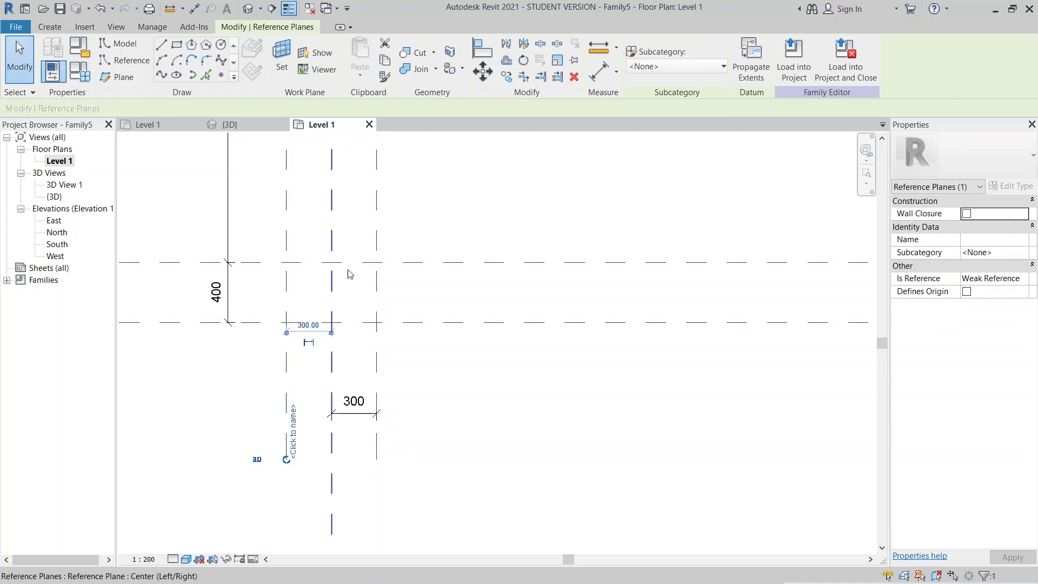
pyautogui.press('Escape')
pyautogui.press('Escape')
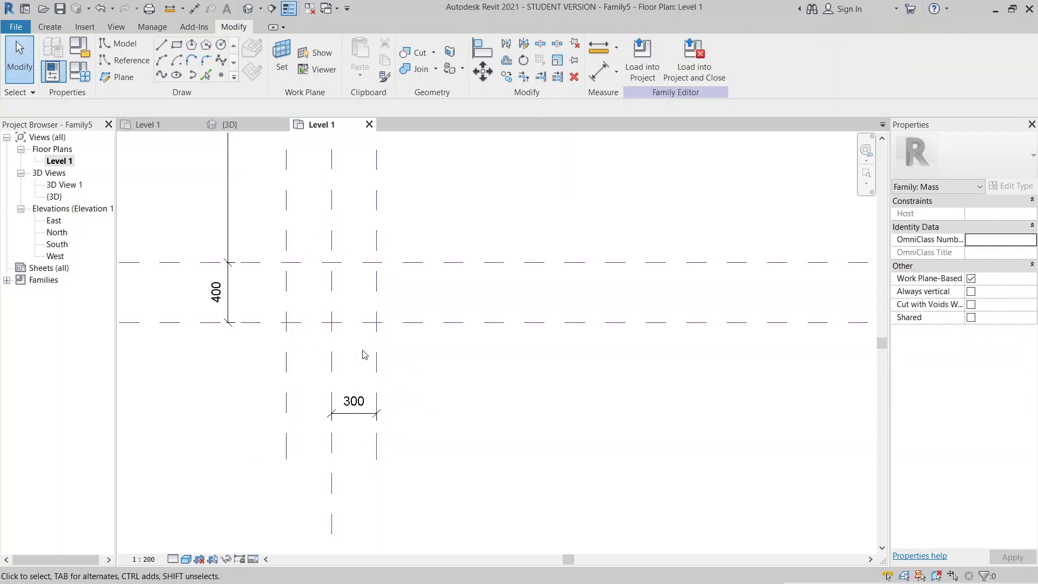
pyautogui.scroll(-4, 390, 341)
pyautogui.moveTo(447, 331); pyautogui.dragTo(399, 394, button='middle')
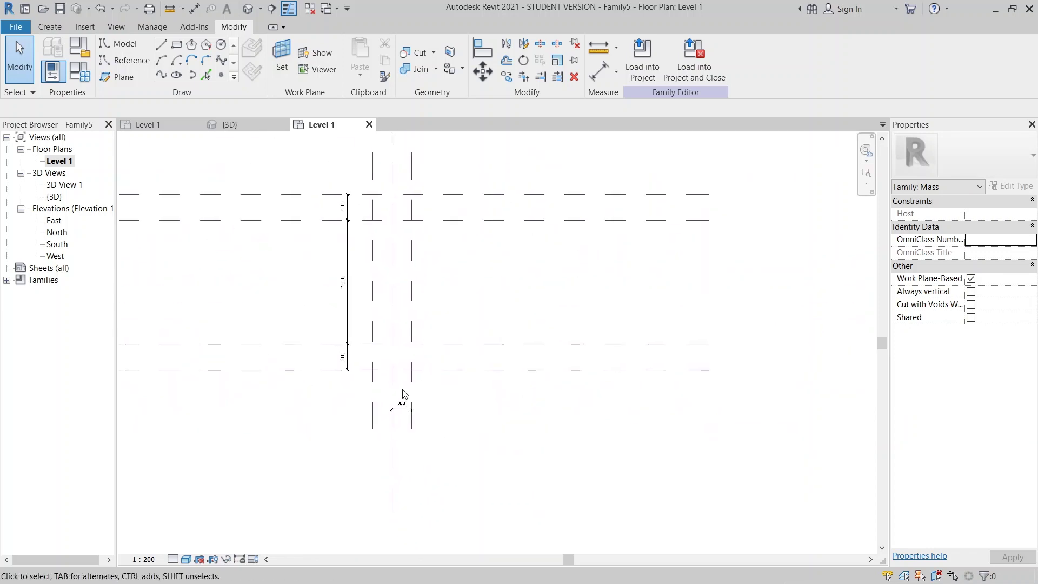
pyautogui.scroll(4, 399, 429)
# - Dimension the three vertical planes as 300 / 300
pyautogui.press('d')
pyautogui.press('i')
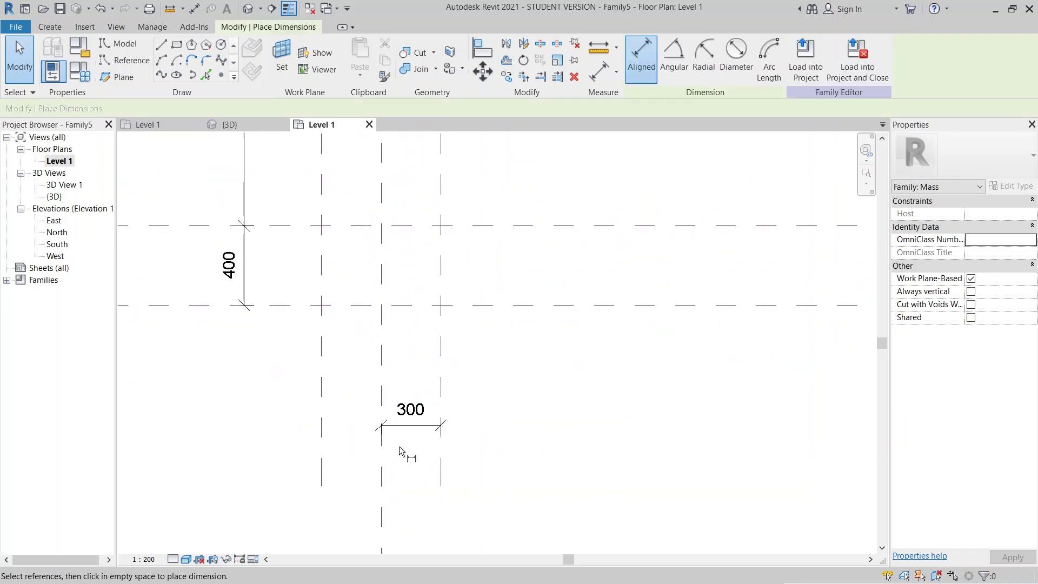
pyautogui.click(382, 437)
pyautogui.click(322, 431)
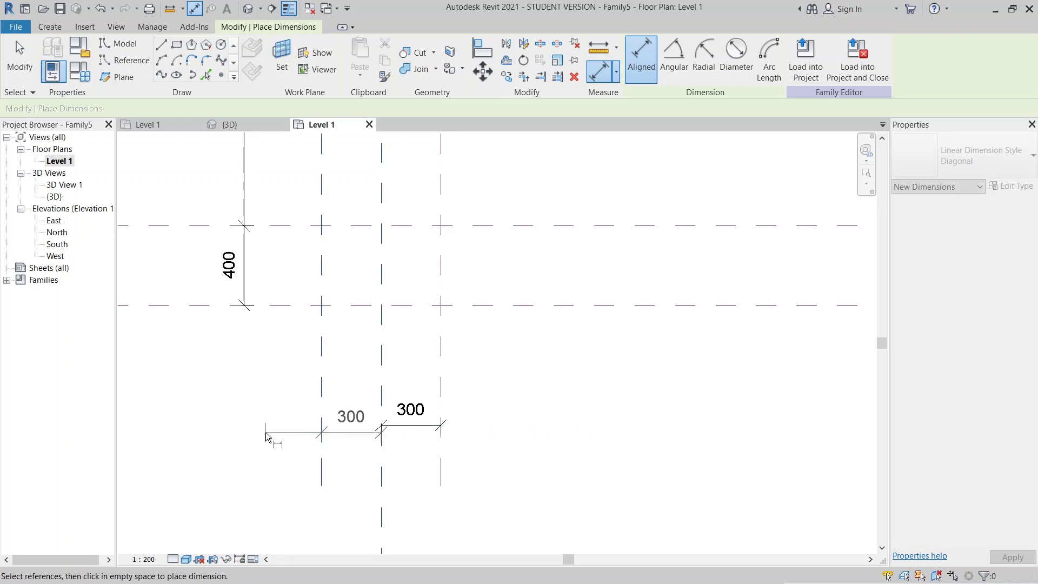
pyautogui.click(266, 431)
pyautogui.press('Escape')
pyautogui.press('Escape')
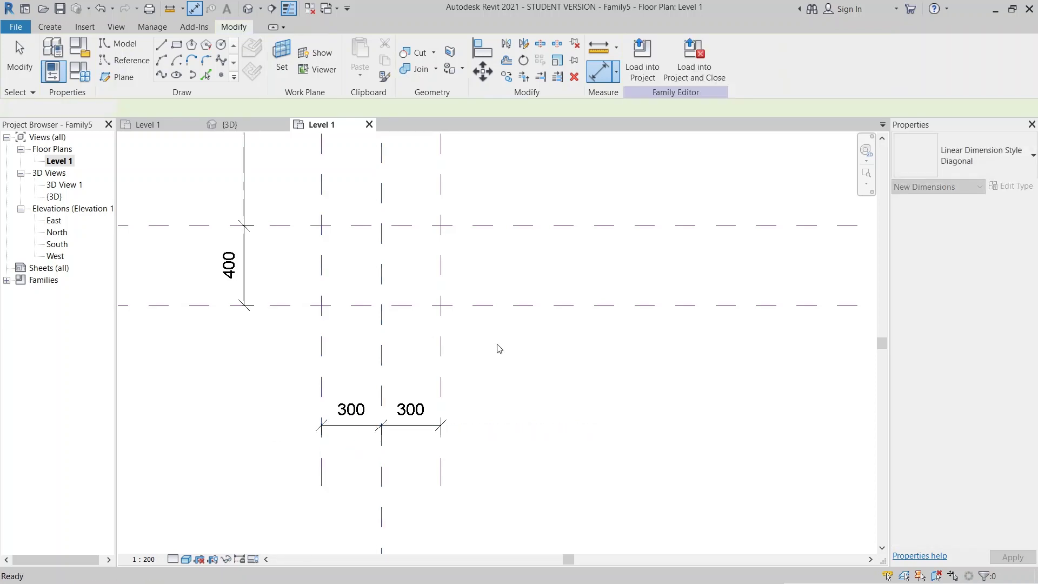
pyautogui.scroll(-3, 364, 285)
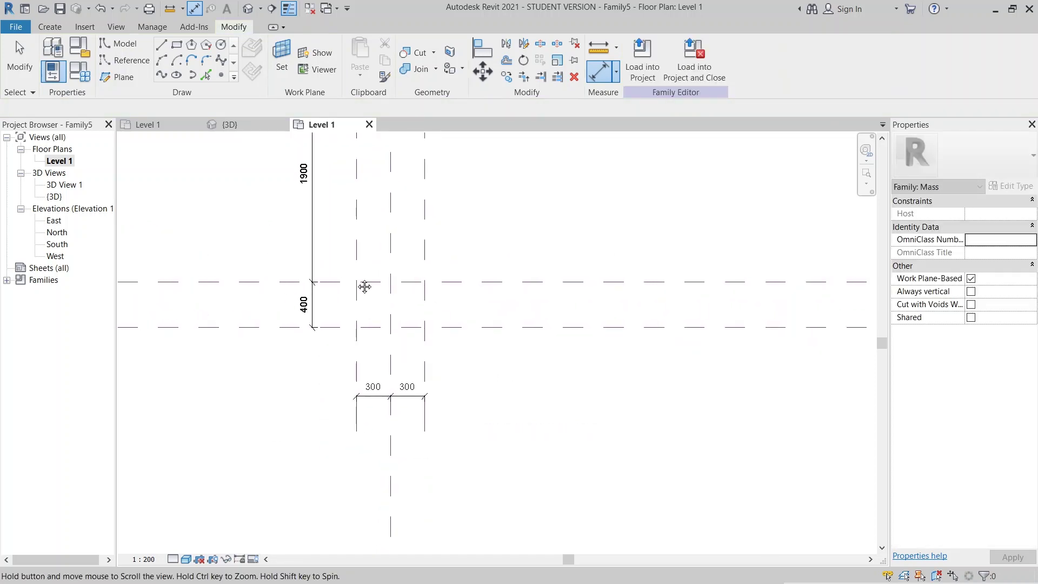
# - Place reference points at the vertical-plane intersections with the lower horizontal pair
pyautogui.click(130, 61)
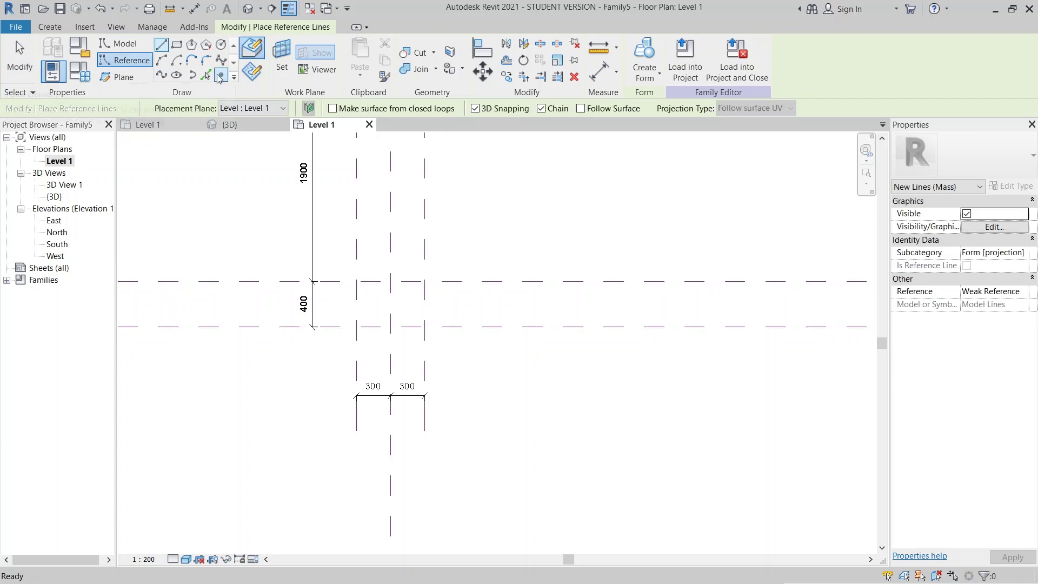
pyautogui.click(221, 75)
pyautogui.scroll(2, 346, 343)
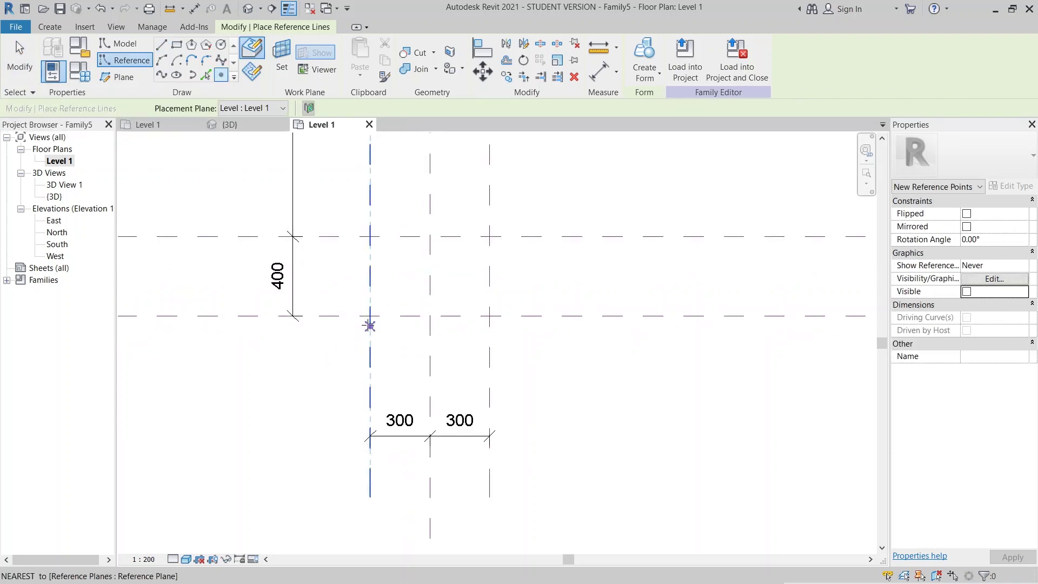
pyautogui.click(369, 316)
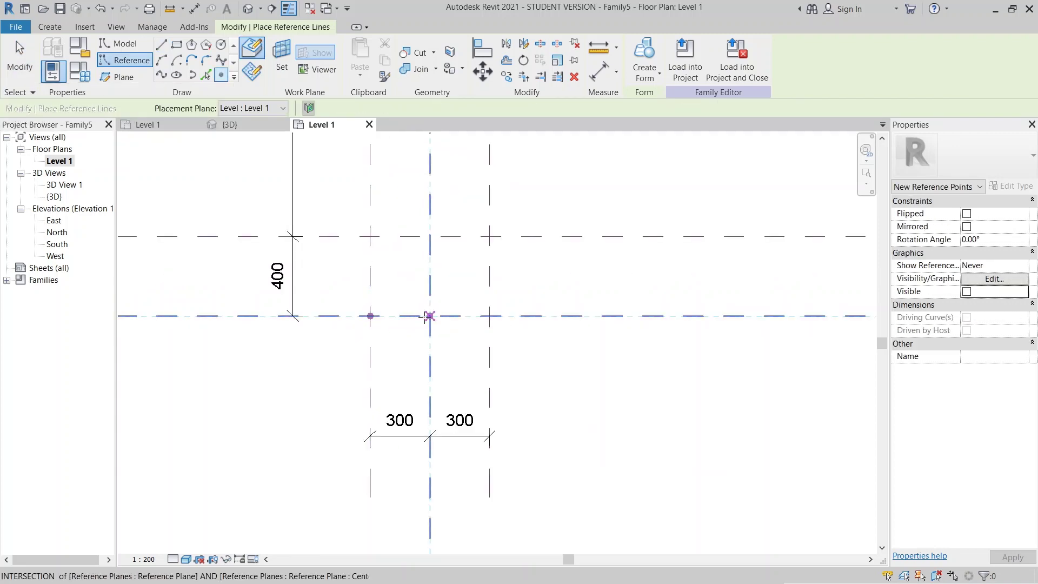
pyautogui.click(489, 316)
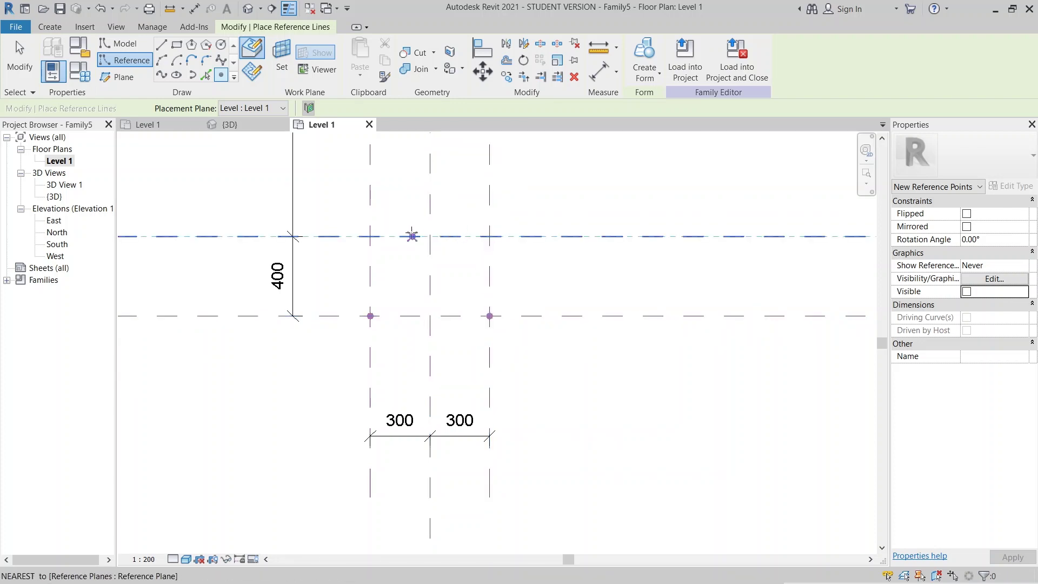
pyautogui.click(430, 236)
pyautogui.click(490, 236)
pyautogui.click(370, 236)
pyautogui.scroll(-2, 370, 236)
# - Place reference points at the intersections with the upper plane pair, undoing one stray point
pyautogui.moveTo(413, 278); pyautogui.dragTo(404, 468, button='middle')
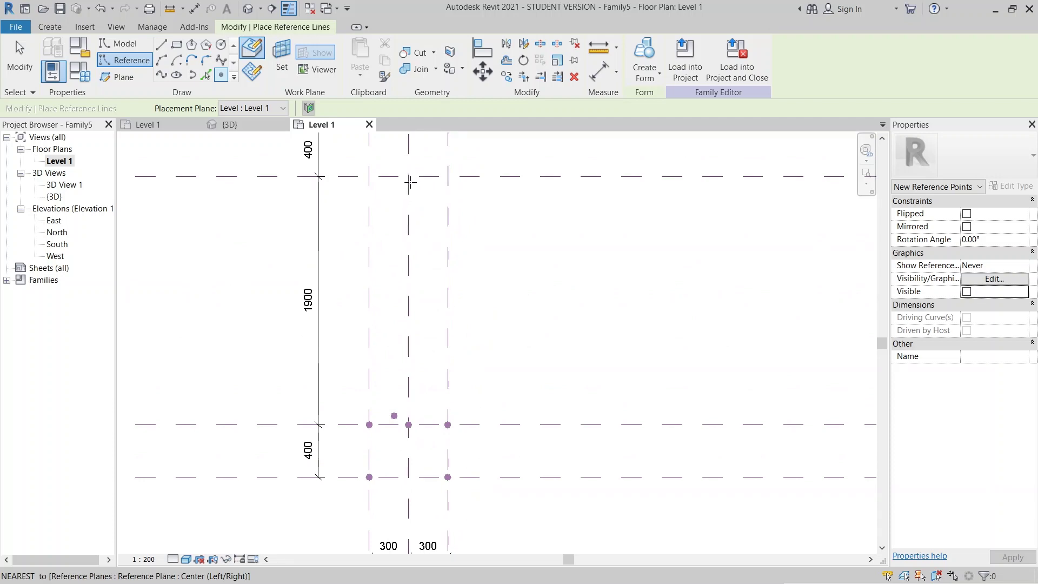
pyautogui.click(409, 176)
pyautogui.click(448, 176)
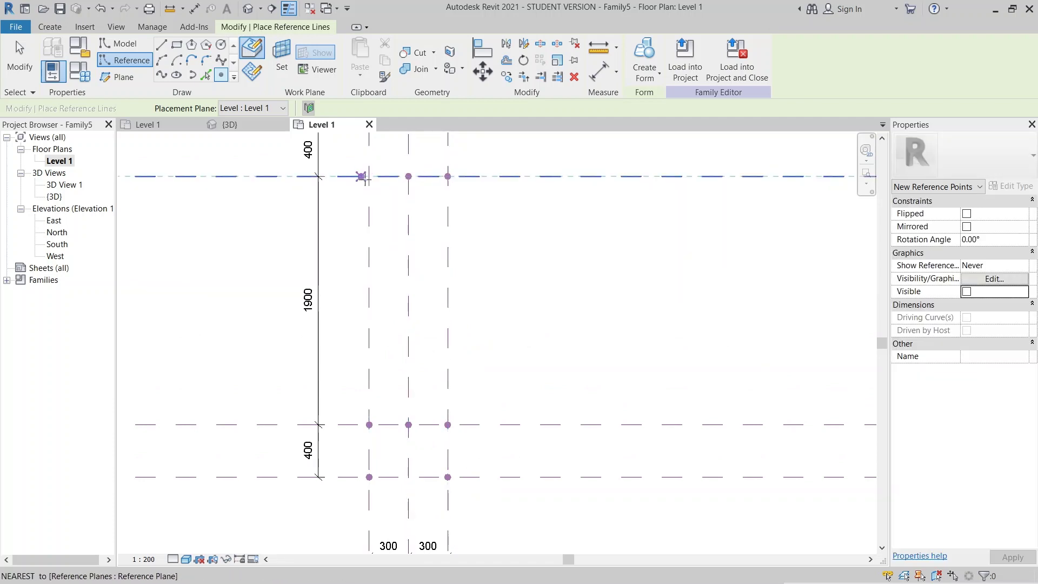
pyautogui.click(370, 177)
pyautogui.moveTo(378, 186); pyautogui.dragTo(378, 325, button='middle')
pyautogui.click(381, 343)
pyautogui.hotkey('ctrl', 'z')
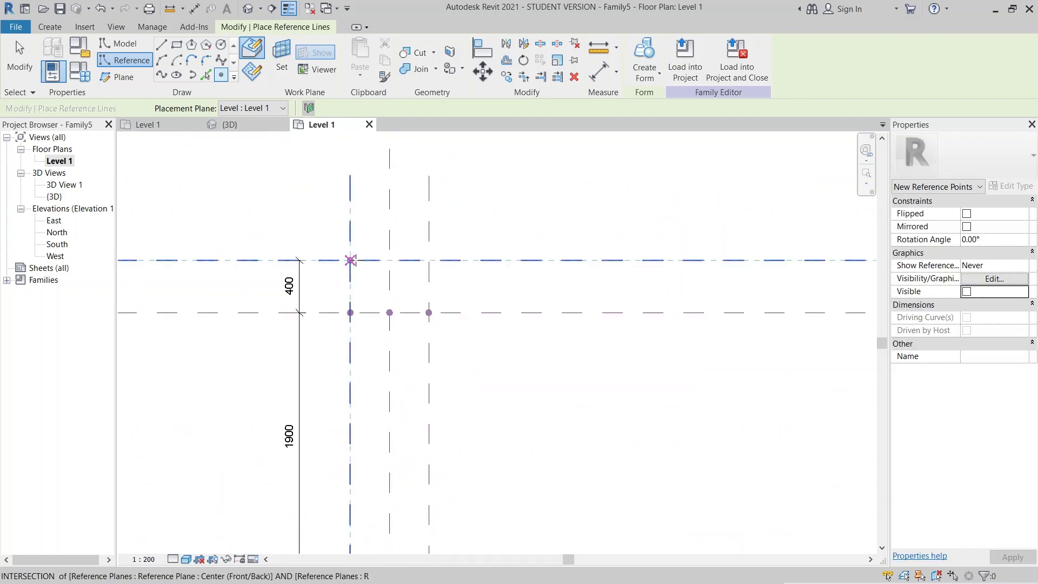
pyautogui.click(389, 260)
pyautogui.click(429, 260)
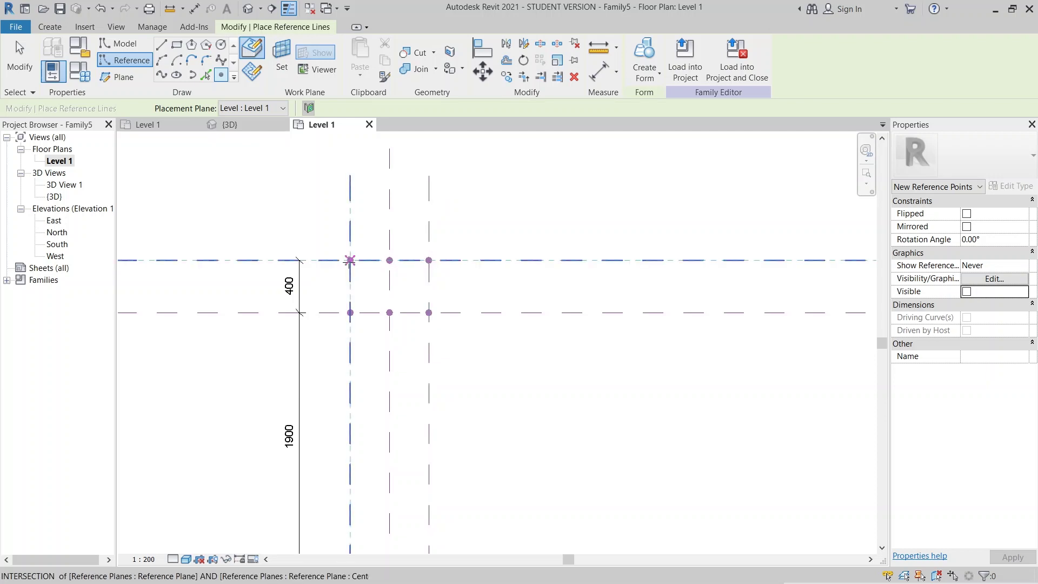
pyautogui.click(351, 260)
pyautogui.moveTo(400, 381); pyautogui.dragTo(425, 181, button='middle')
pyautogui.press('Escape')
pyautogui.press('Escape')
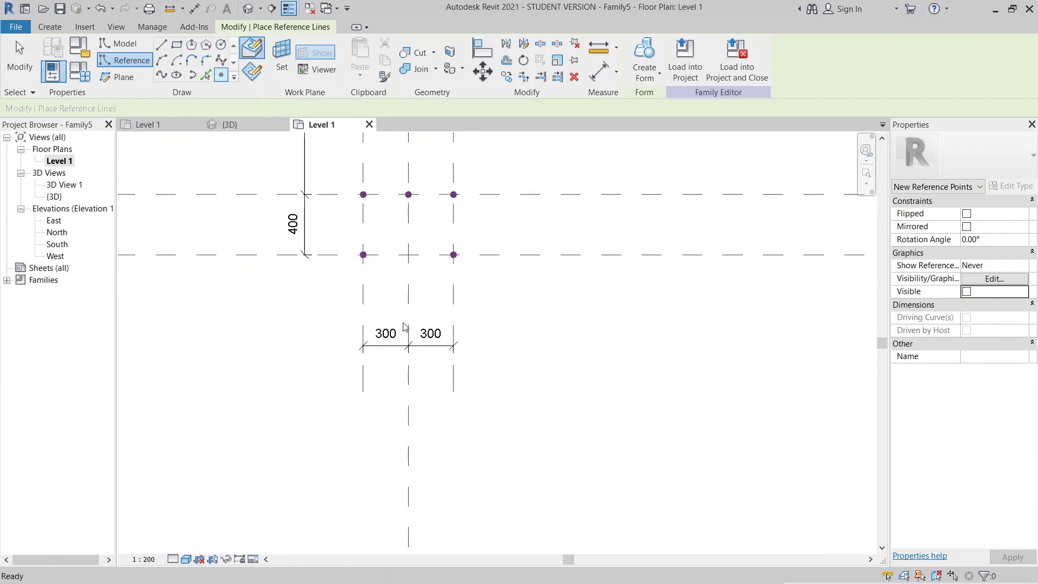
pyautogui.scroll(4, 413, 320)
pyautogui.scroll(1, 422, 351)
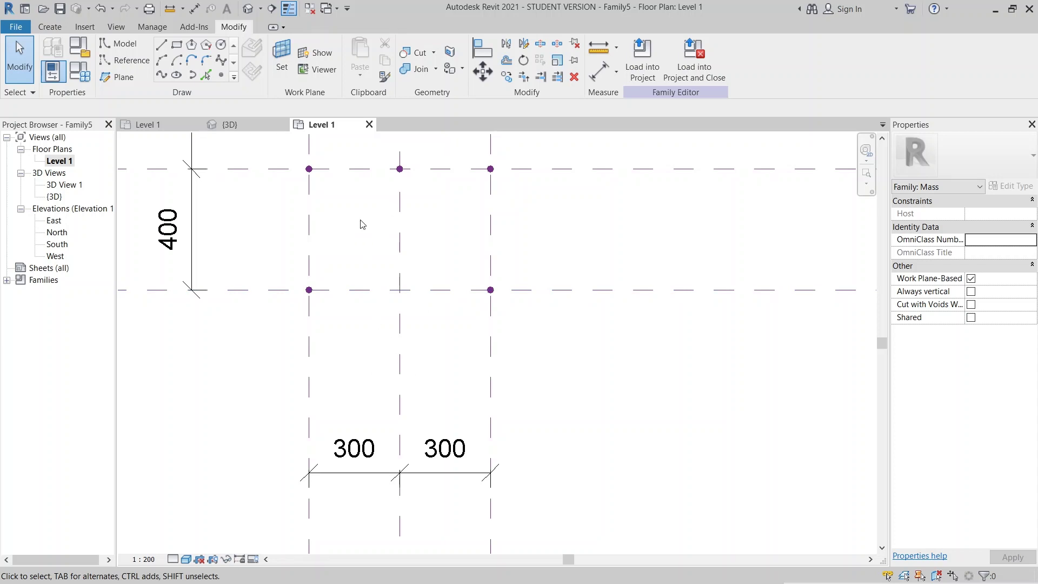
# - Draw a new vertical reference plane beside the centre plane with RP
pyautogui.moveTo(428, 325); pyautogui.dragTo(427, 348, button='middle')
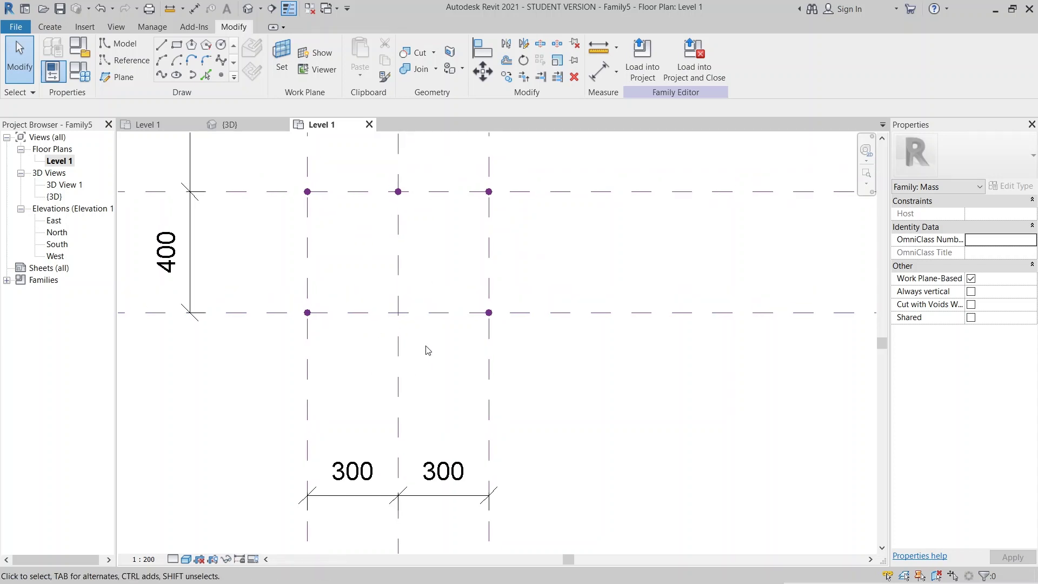
pyautogui.press('r')
pyautogui.press('p')
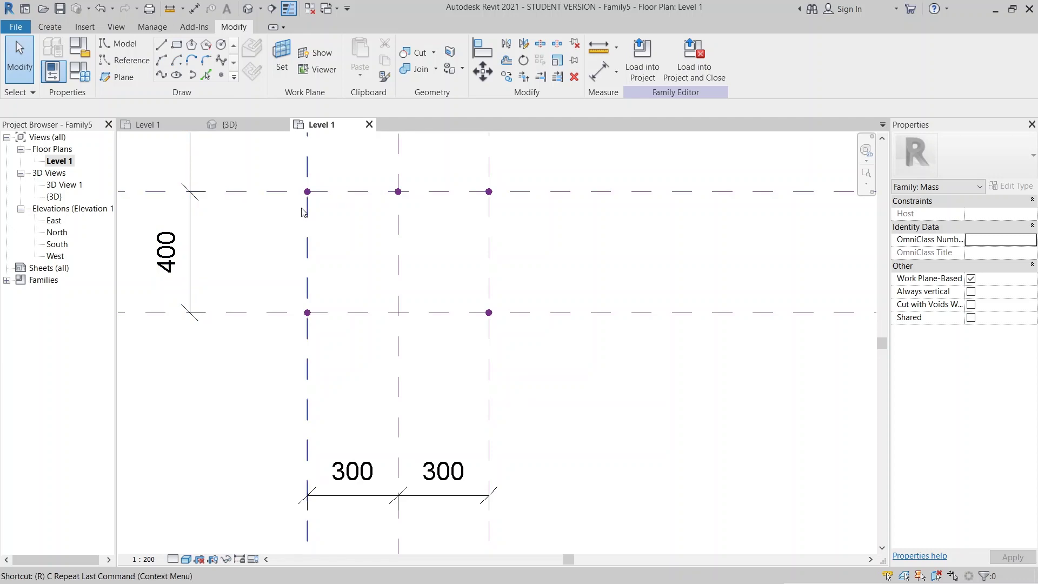
pyautogui.click(420, 359)
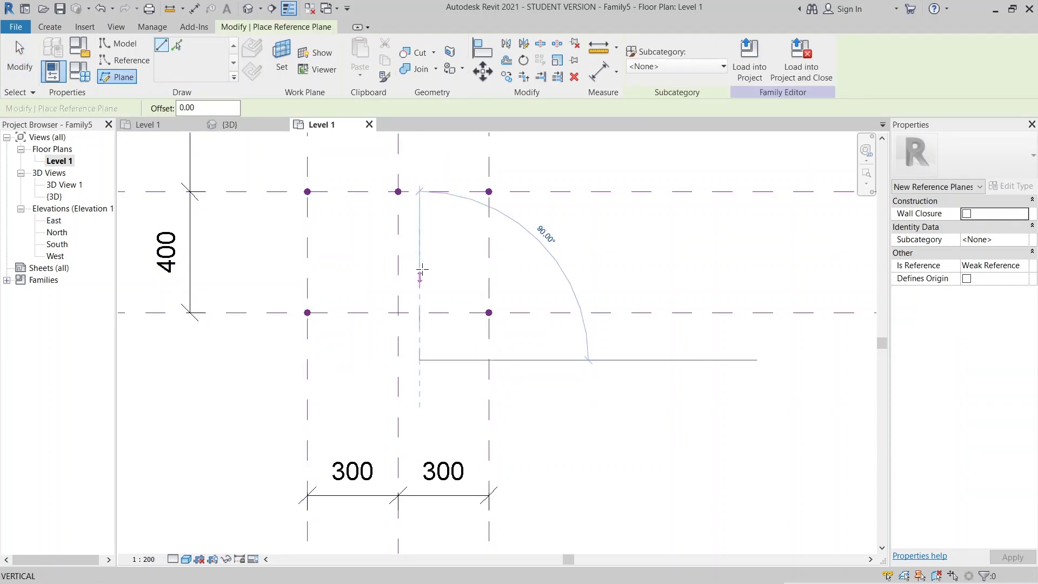
pyautogui.click(419, 269)
pyautogui.press('Escape')
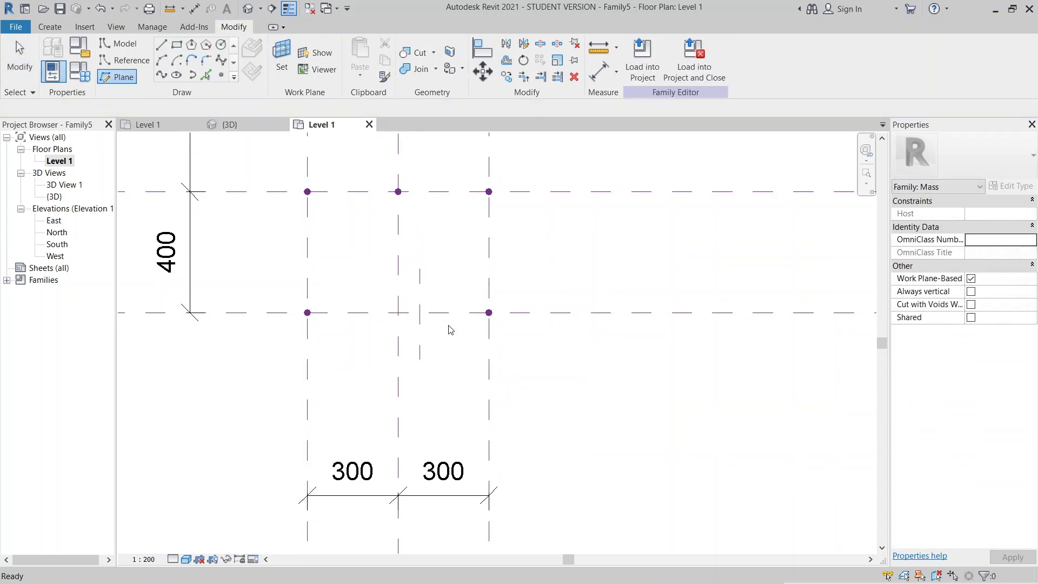
# - Dimension the new plane from the centre plane and set the offset to 50
pyautogui.press('d')
pyautogui.press('i')
pyautogui.scroll(3, 448, 325)
pyautogui.click(361, 356)
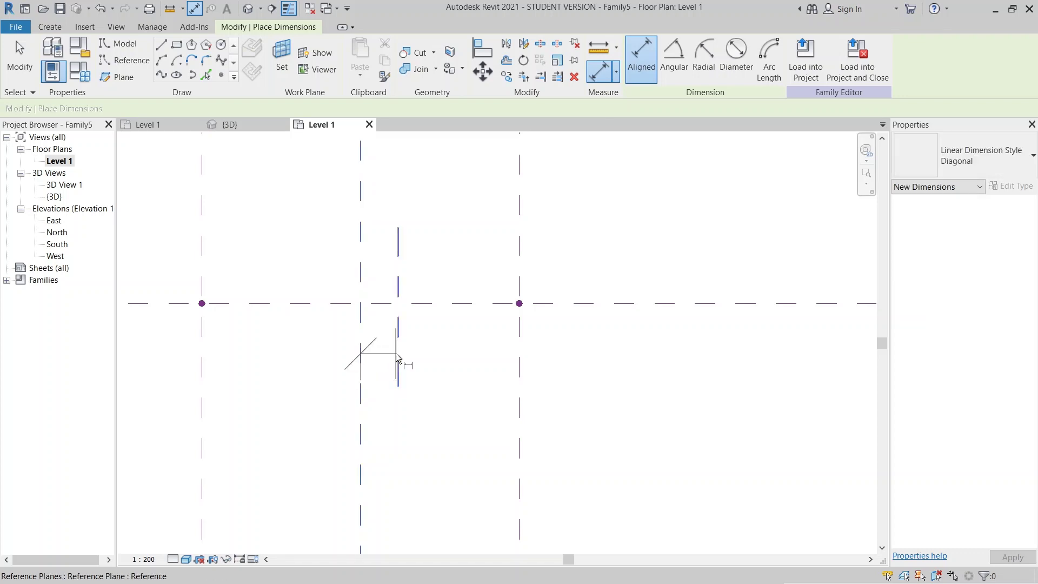
pyautogui.click(397, 352)
pyautogui.click(462, 362)
pyautogui.scroll(2, 391, 284)
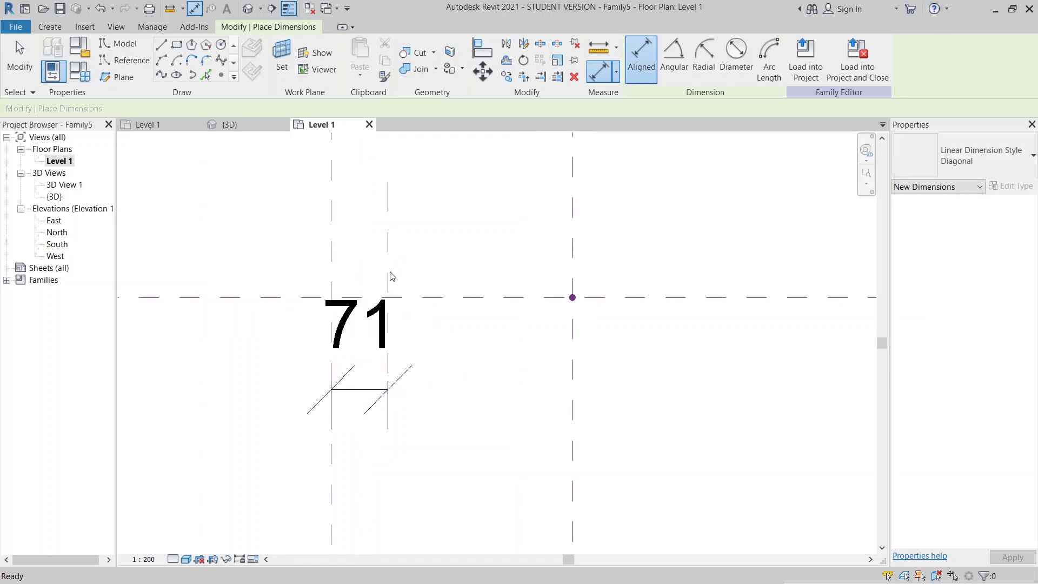
pyautogui.press('Escape')
pyautogui.press('Escape')
pyautogui.click(387, 346)
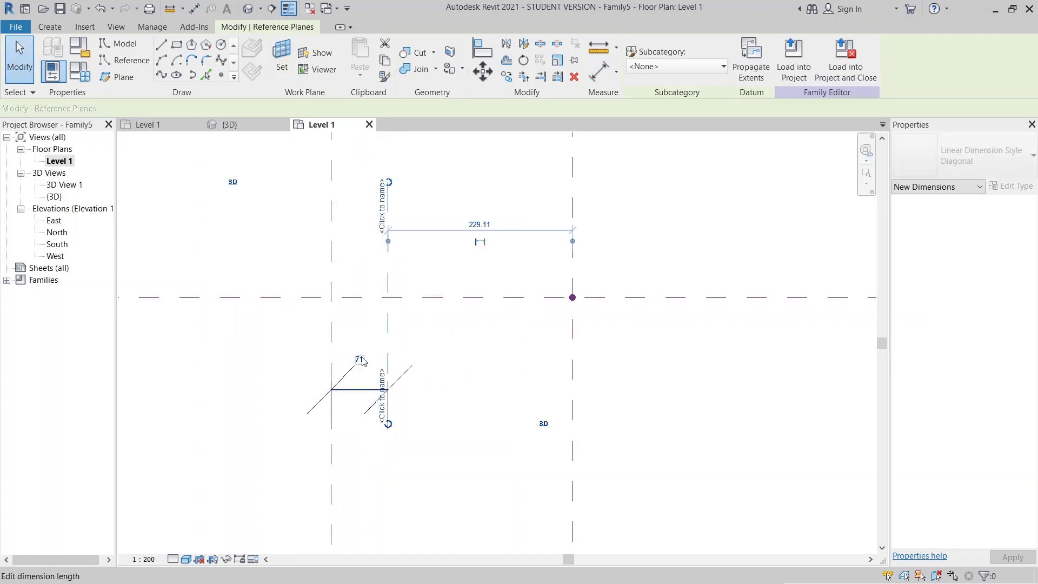
pyautogui.click(361, 357)
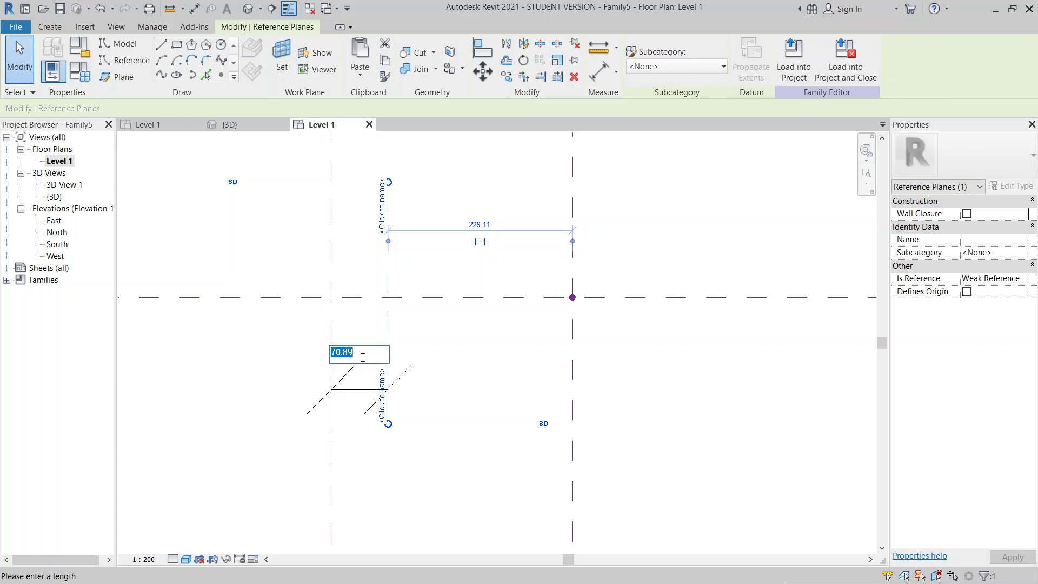
pyautogui.press('Return')
pyautogui.press('Escape')
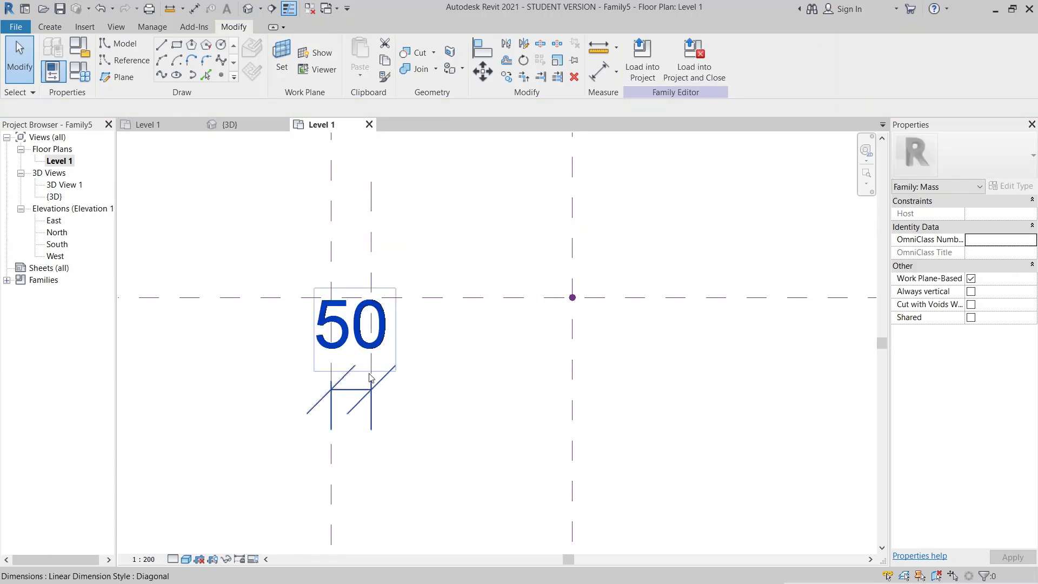
# - Mirror the plane across the centre plane and delete the 50 dimension
pyautogui.click(371, 216)
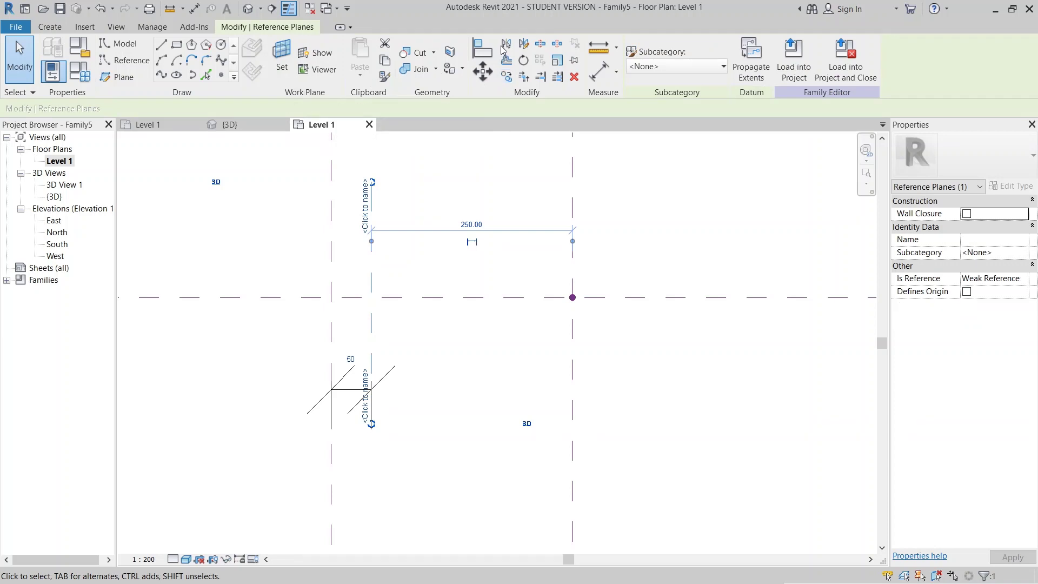
pyautogui.press('m')
pyautogui.press('m')
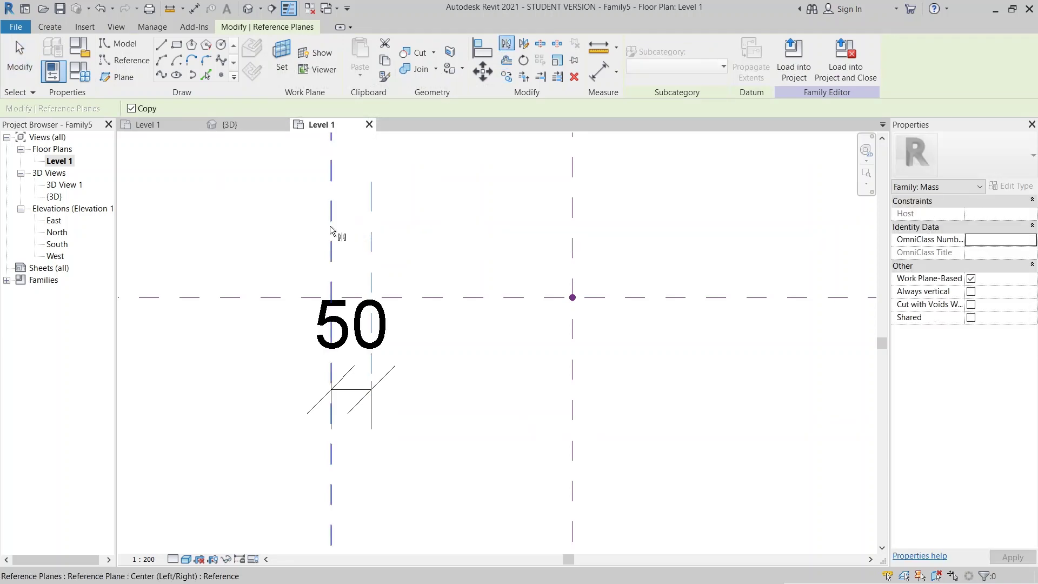
pyautogui.click(330, 225)
pyautogui.click(355, 396)
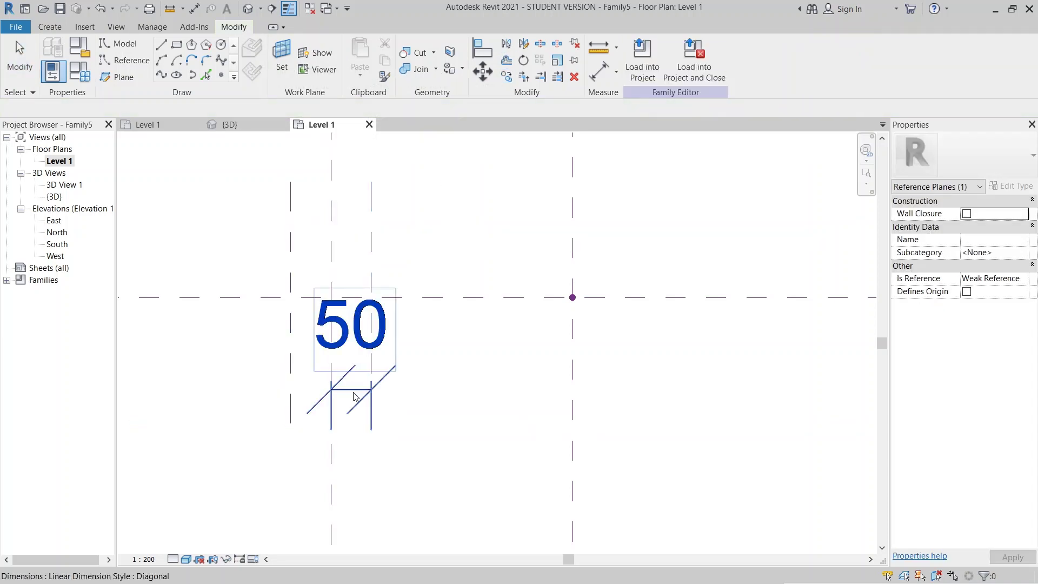
pyautogui.press('Delete')
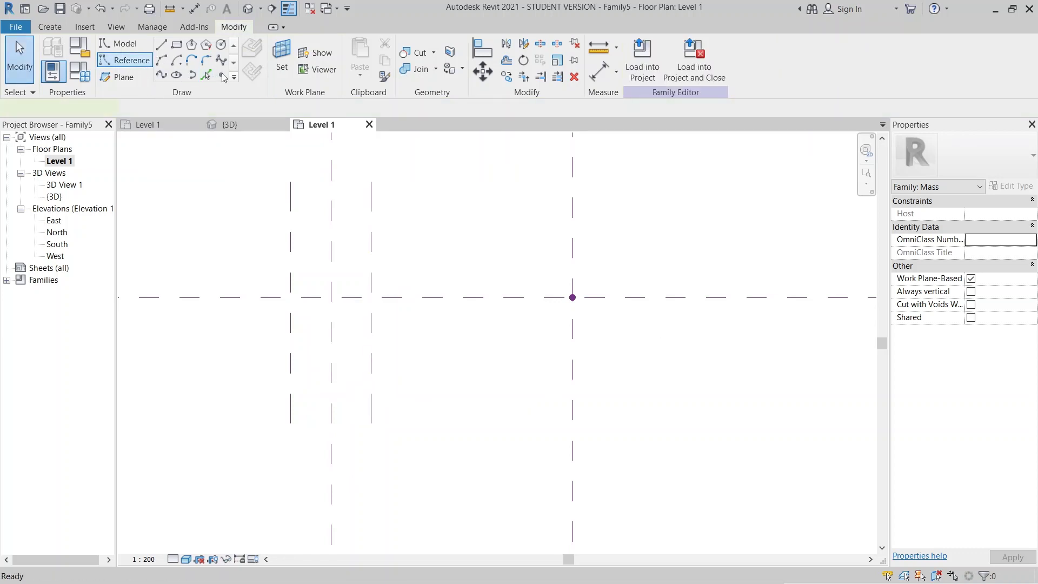
# - Place reference points at the left and right plane crossings, then switch to 3D
pyautogui.click(221, 76)
pyautogui.click(291, 298)
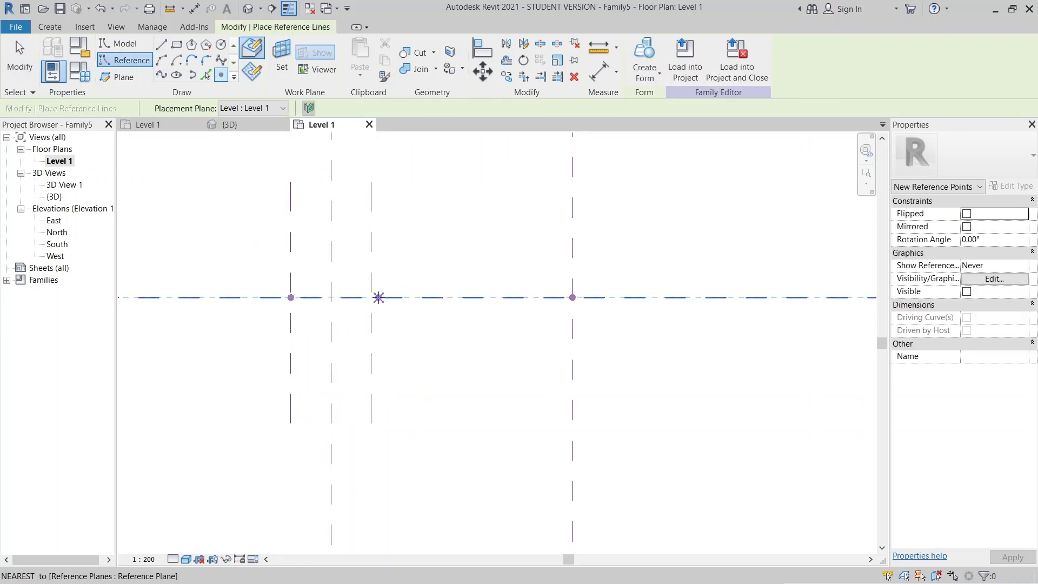
pyautogui.click(371, 297)
pyautogui.press('Escape')
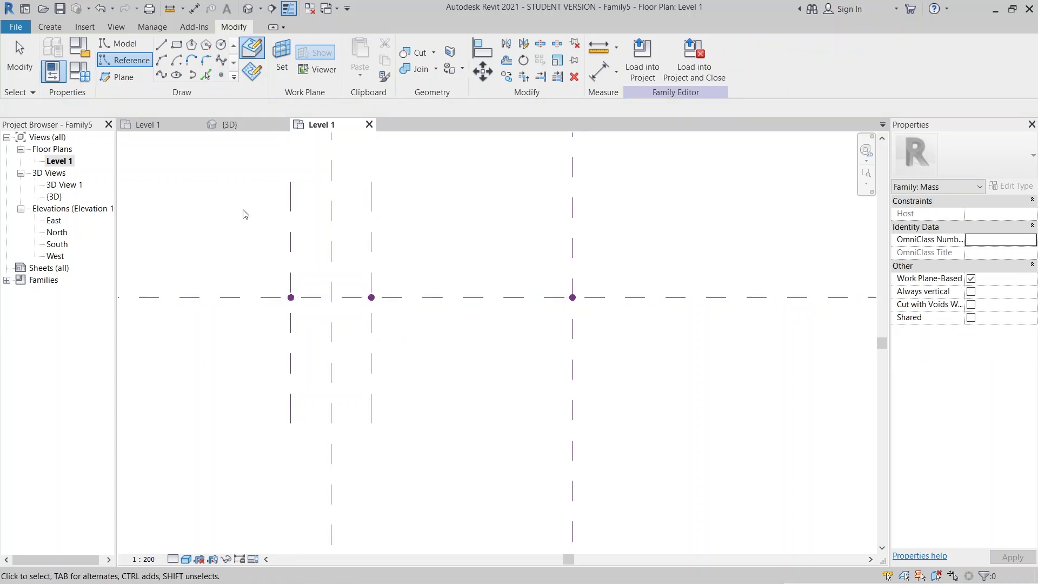
pyautogui.click(244, 125)
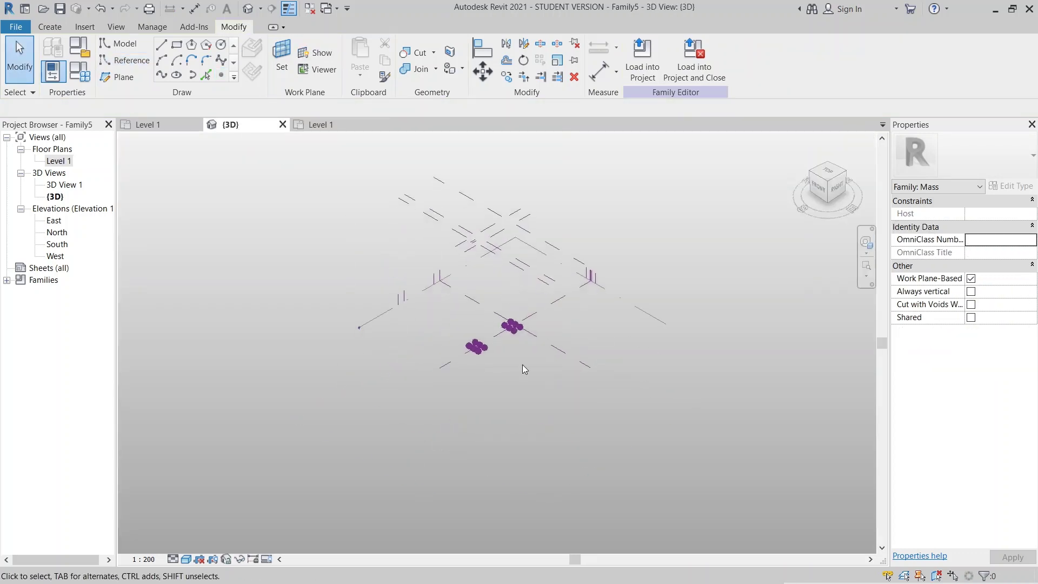
# - Orbit and zoom the 3D view in on one cluster of reference points
pyautogui.scroll(5, 523, 364)
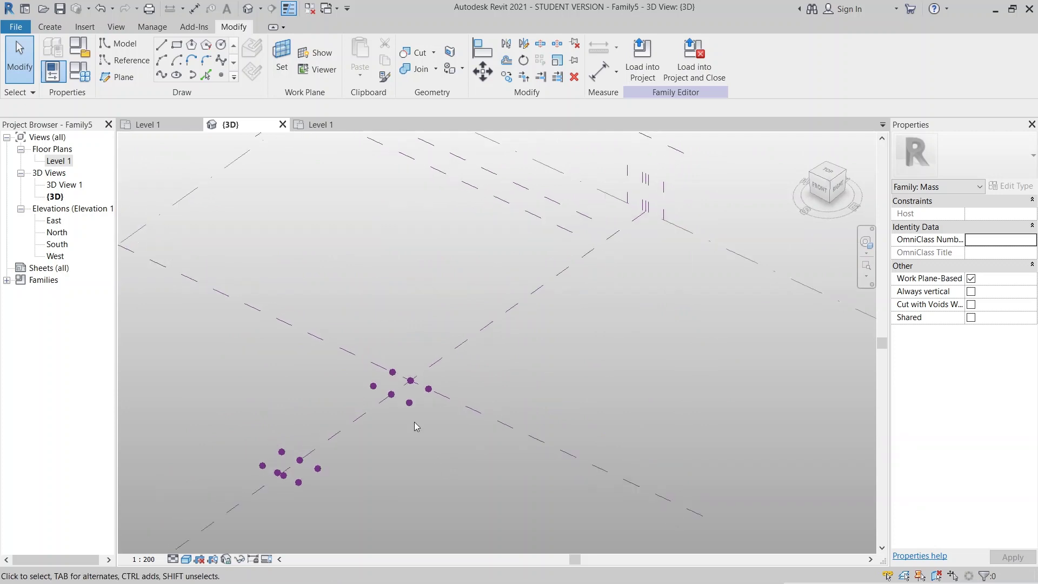
pyautogui.moveTo(416, 427); pyautogui.dragTo(456, 429, button='middle')
pyautogui.scroll(4, 412, 387)
pyautogui.scroll(-3, 455, 424)
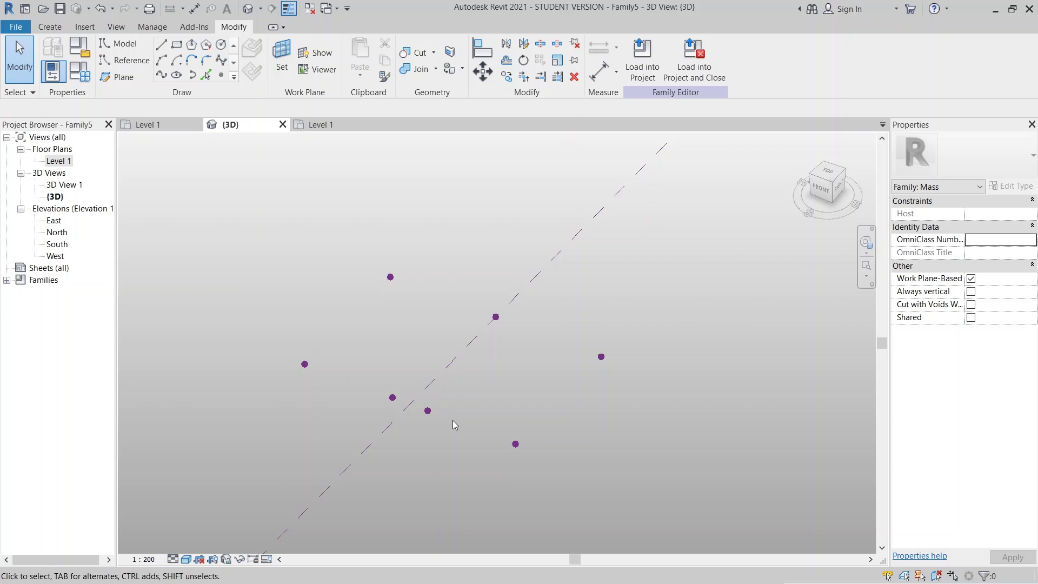
pyautogui.scroll(3, 420, 416)
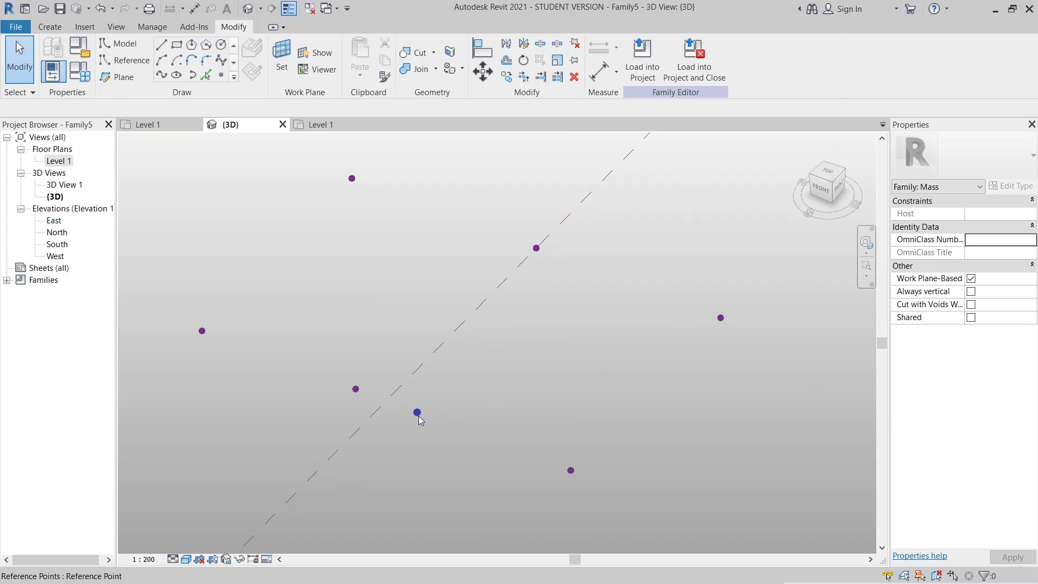
# - Link two reference points' Offset to a new length parameter named Point A
pyautogui.click(357, 412)
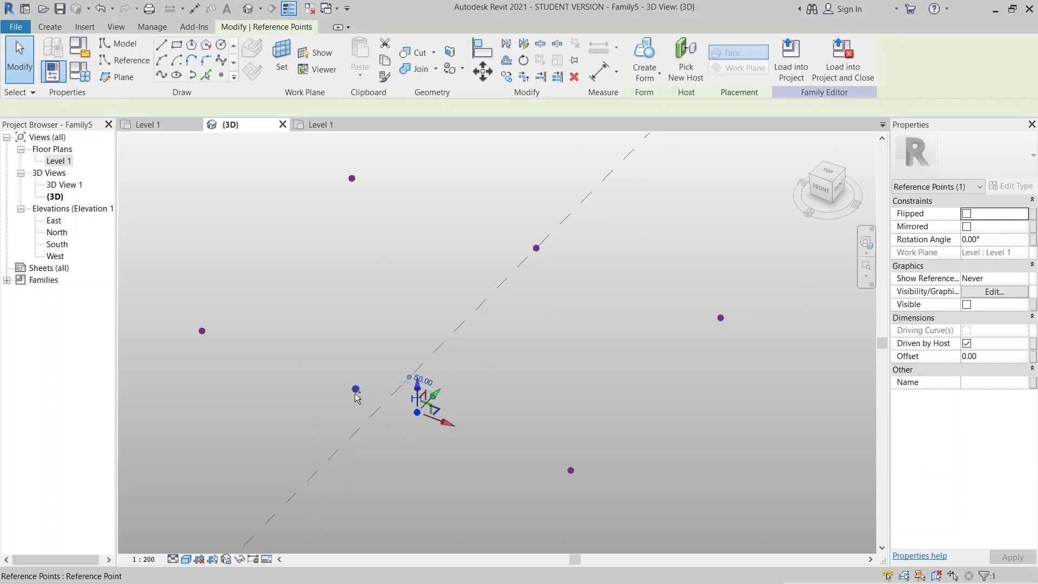
pyautogui.keyDown('ctrl'); pyautogui.click(356, 392); pyautogui.keyUp('ctrl')
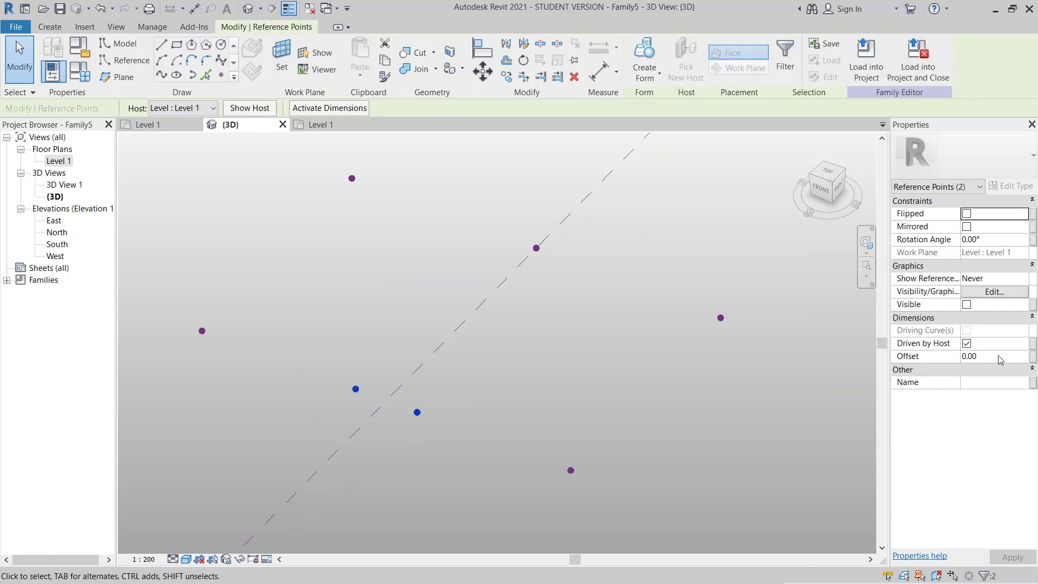
pyautogui.click(1032, 357)
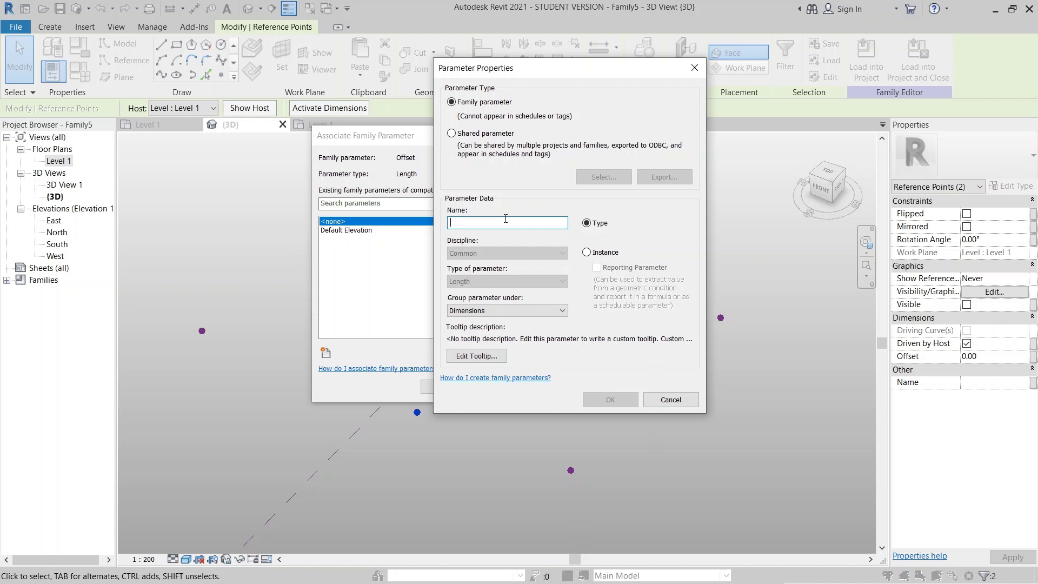
pyautogui.write('Pi')
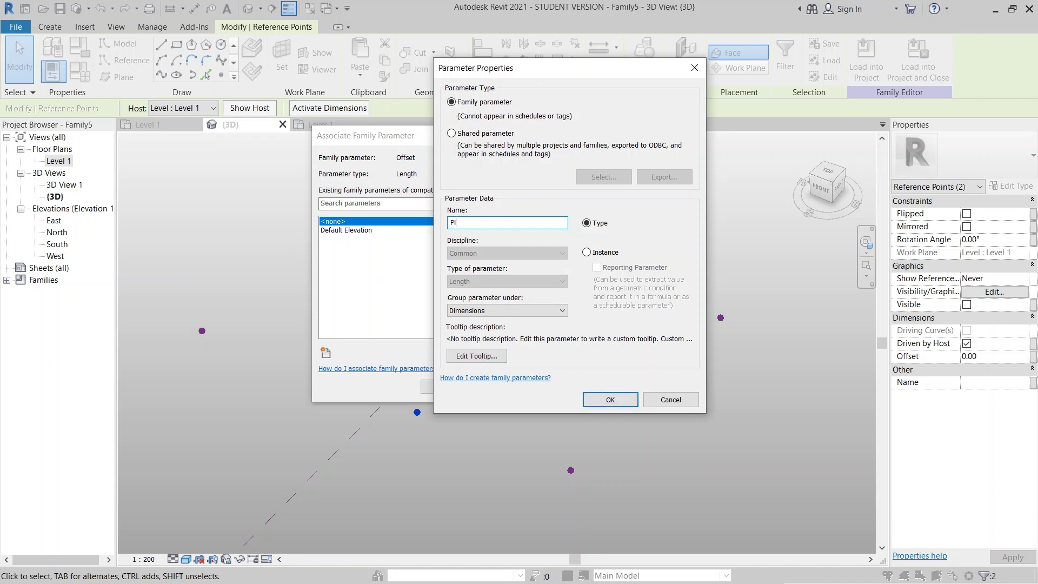
pyautogui.write('int A')
pyautogui.press('Return')
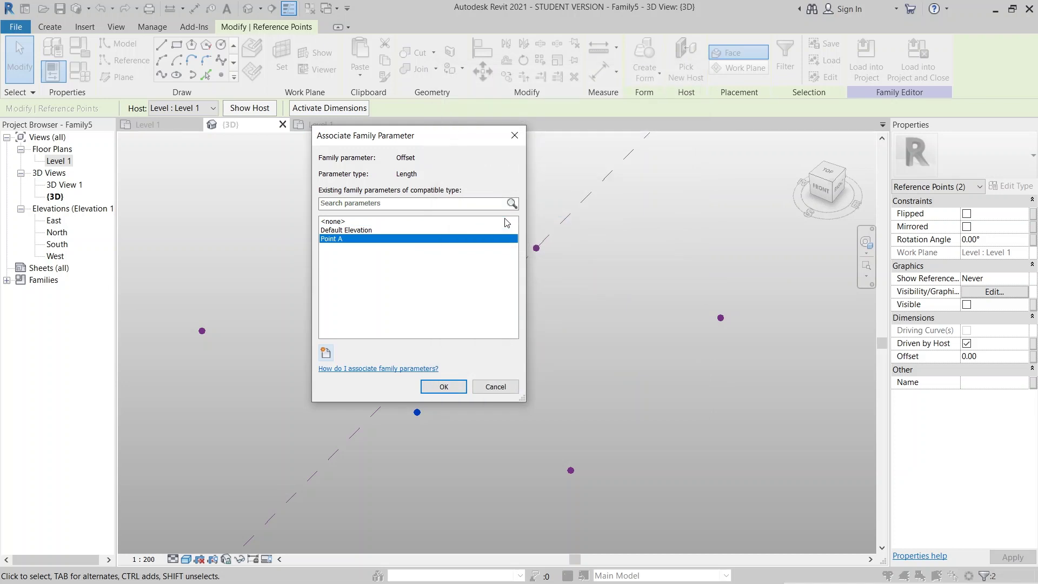
pyautogui.click(442, 386)
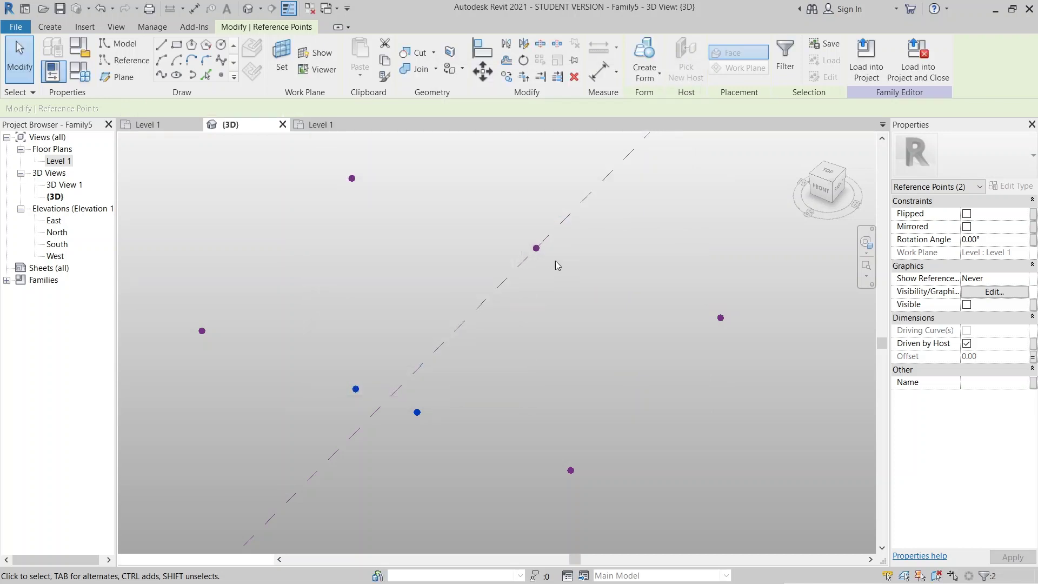
# - Link the next reference point's Offset to a new parameter named Point B
pyautogui.click(537, 248)
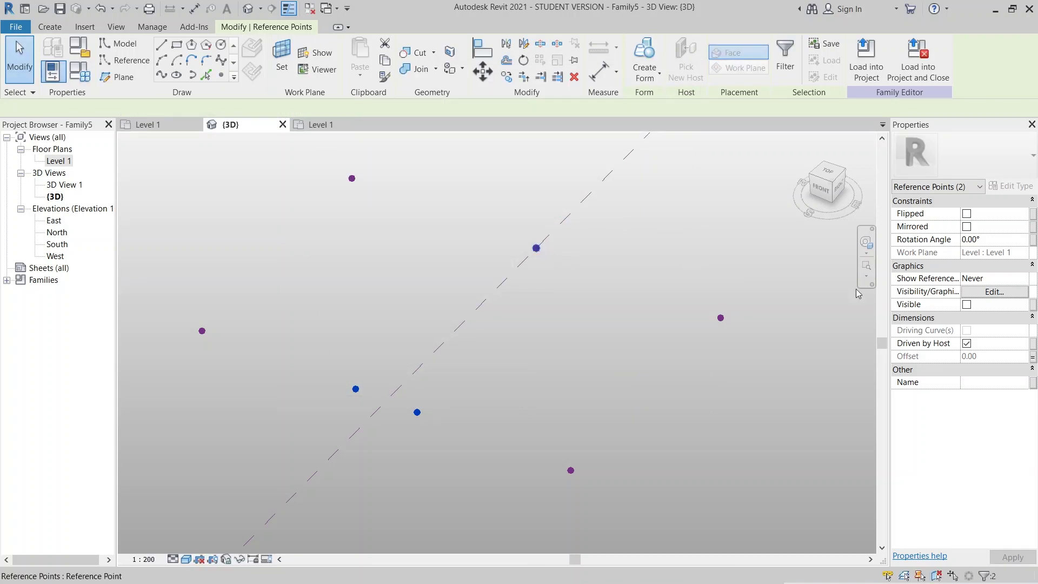
pyautogui.click(1032, 357)
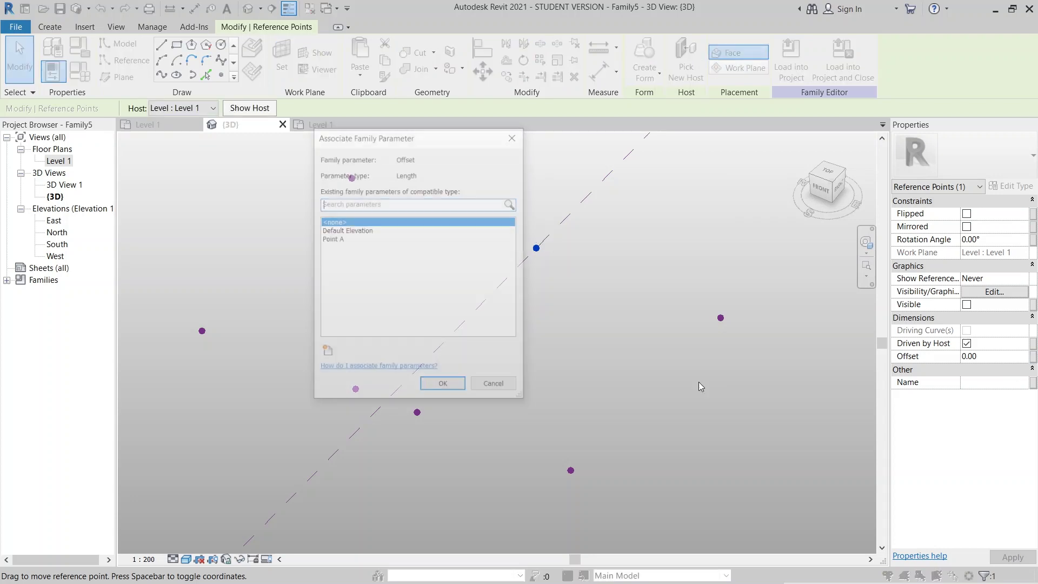
pyautogui.click(326, 354)
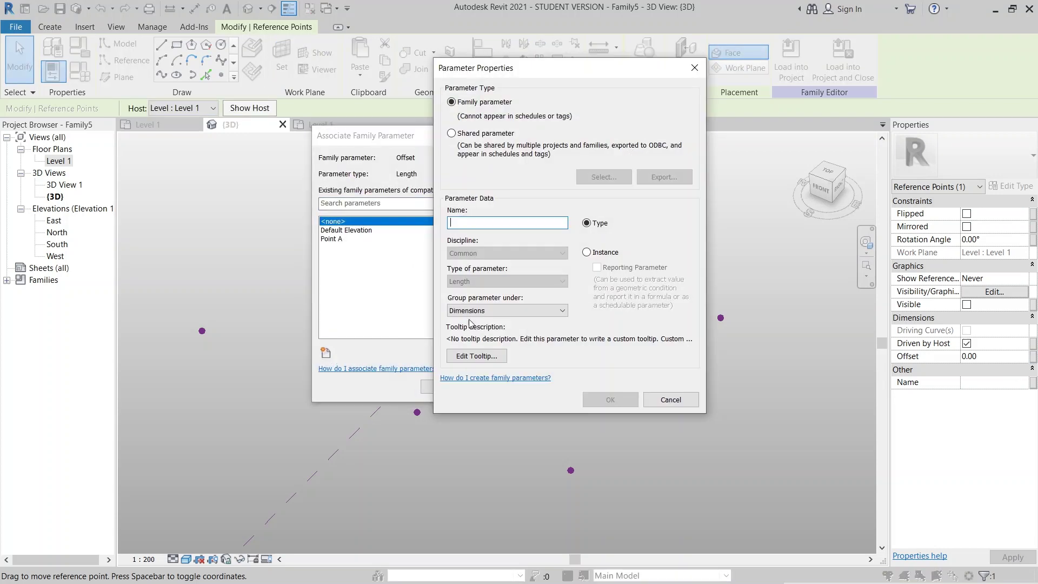
pyautogui.write('Point ')
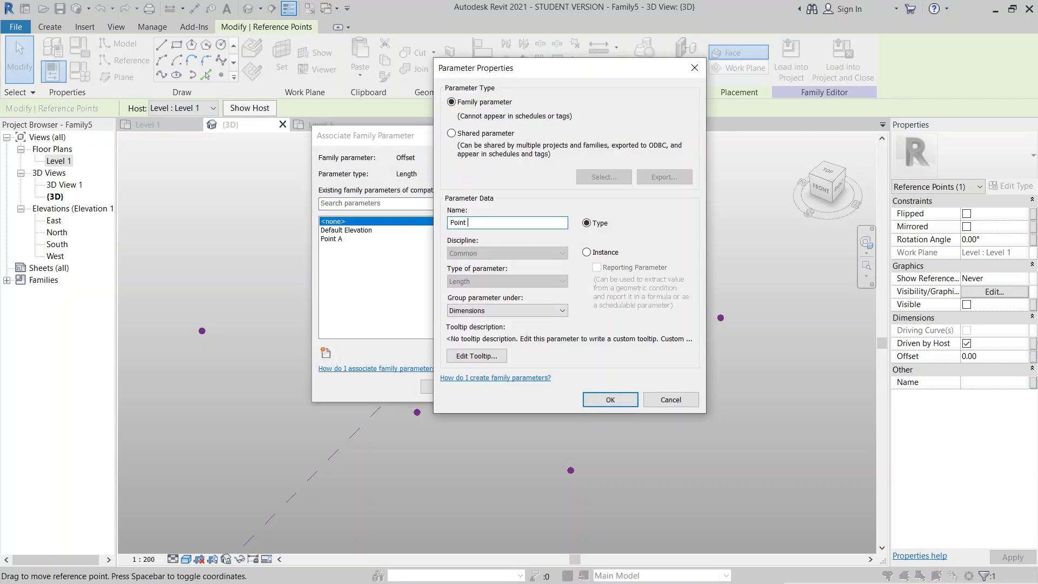
pyautogui.write('B')
pyautogui.press('Return')
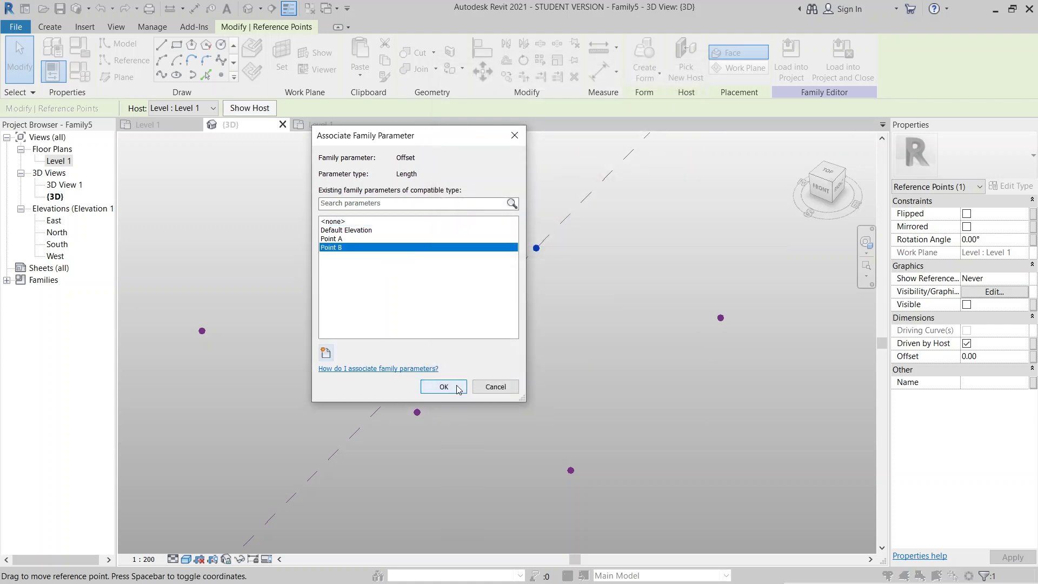
pyautogui.click(457, 389)
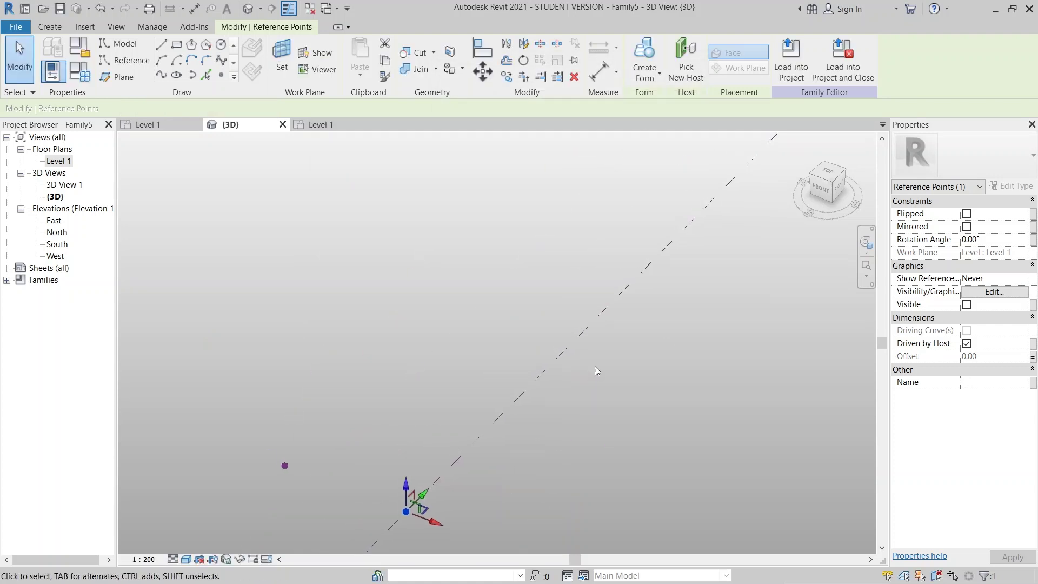
# - Link the middle reference point's Offset to a new parameter named Point C
pyautogui.scroll(-3, 588, 417)
pyautogui.scroll(4, 624, 359)
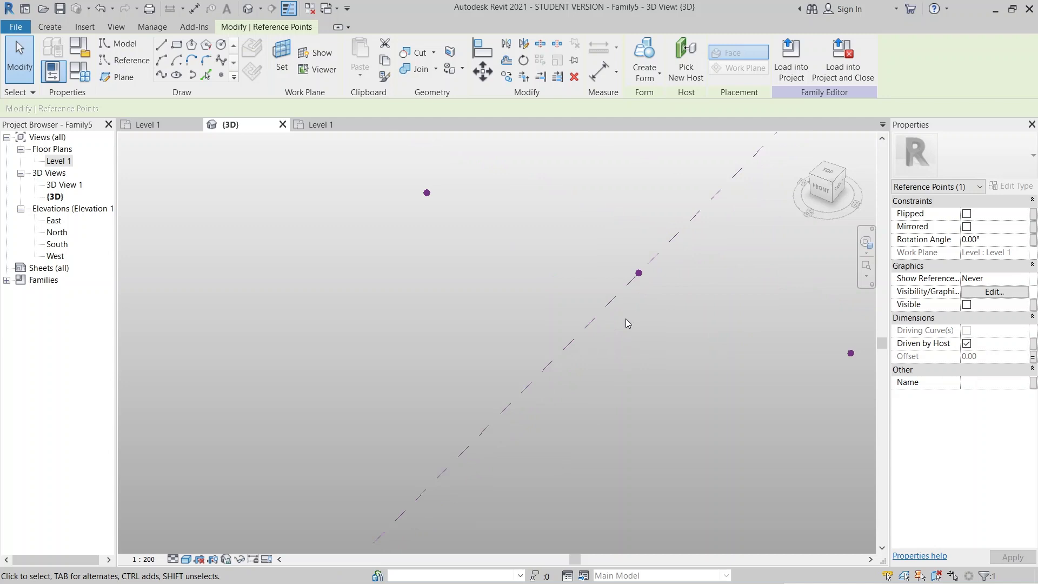
pyautogui.click(639, 277)
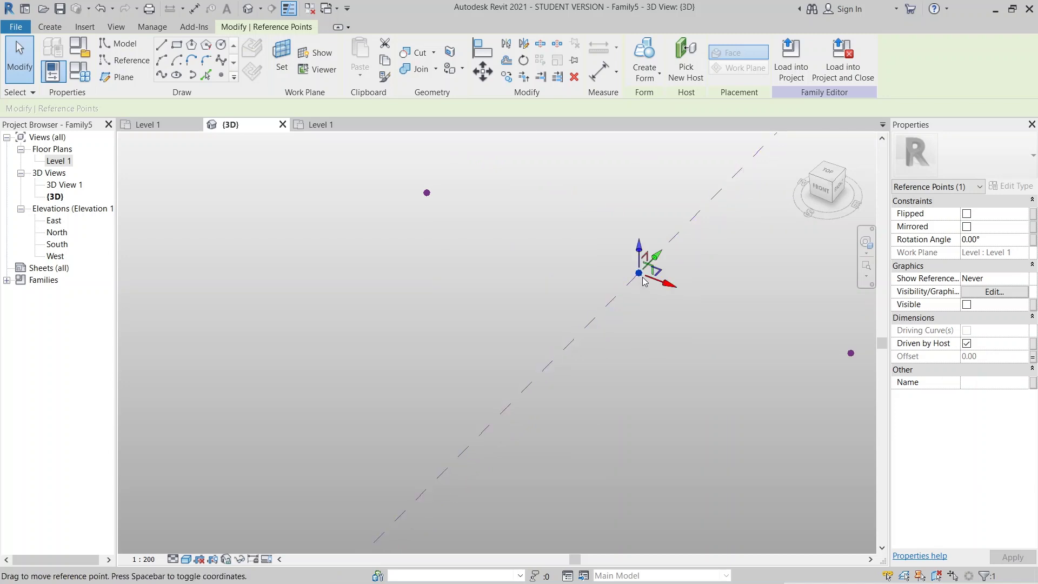
pyautogui.click(1031, 357)
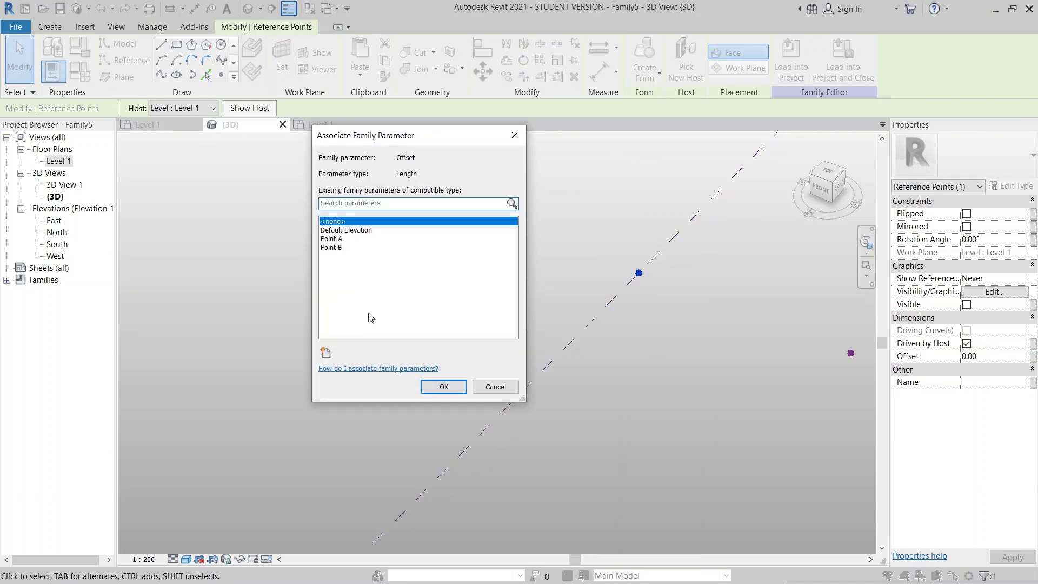
pyautogui.click(325, 352)
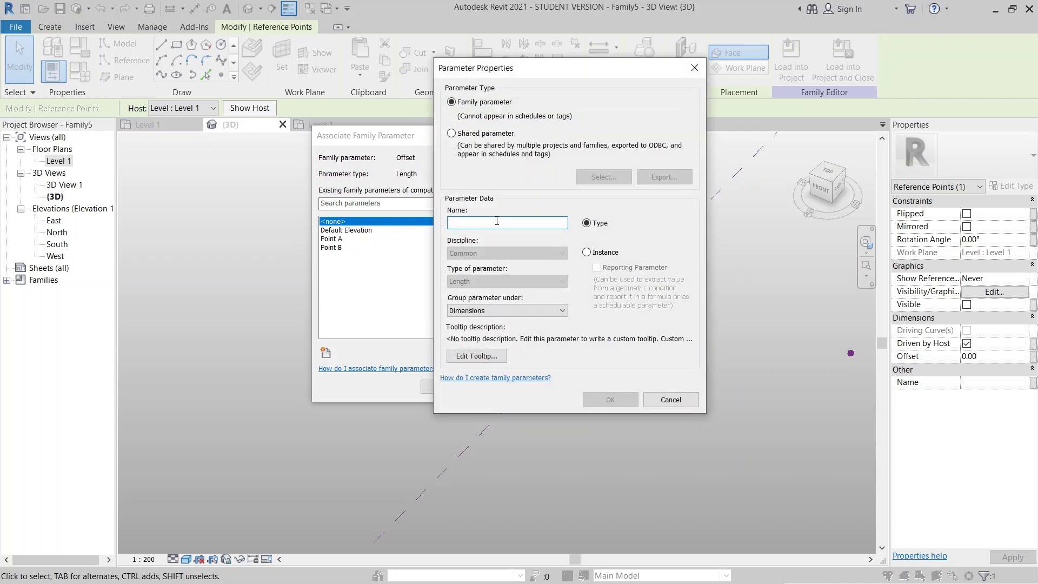
pyautogui.write('Point C')
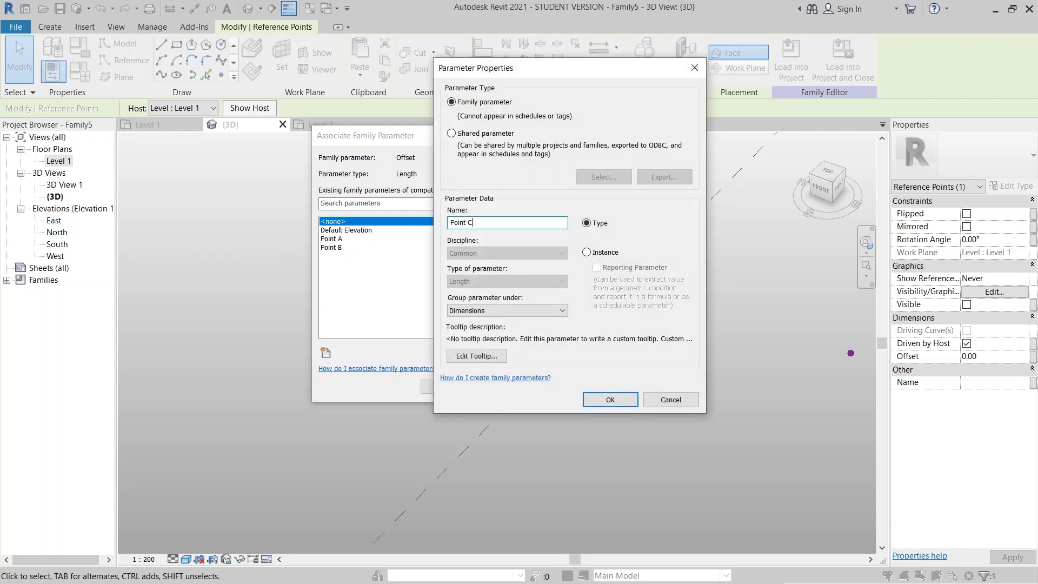
pyautogui.press('Return')
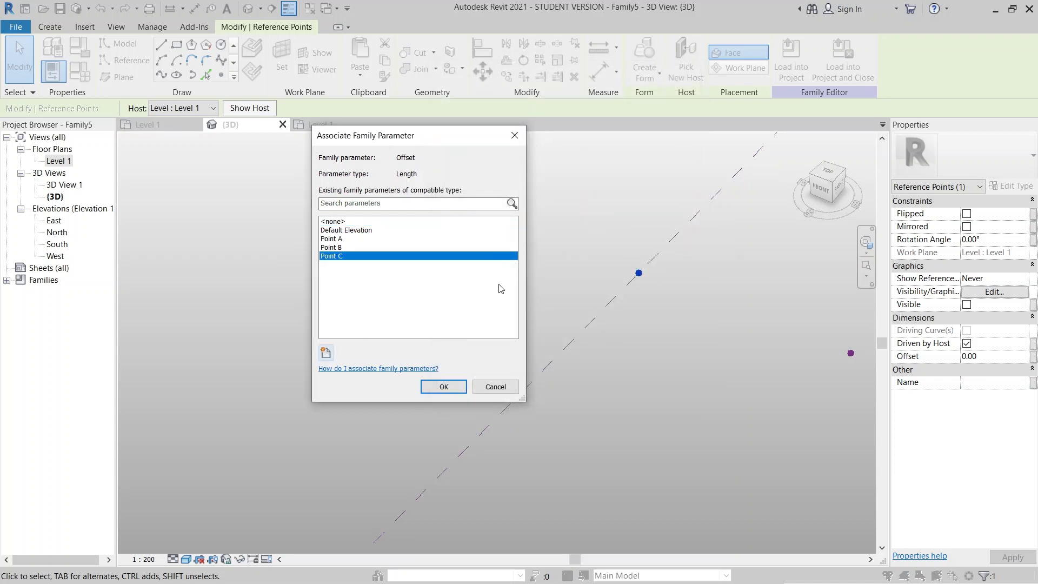
pyautogui.click(444, 386)
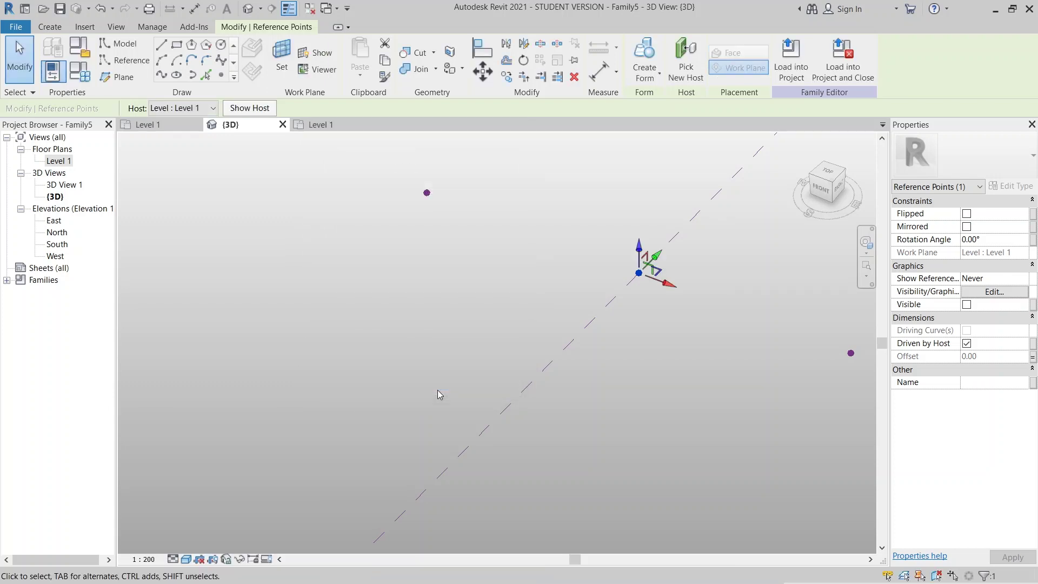
pyautogui.scroll(-8, 438, 392)
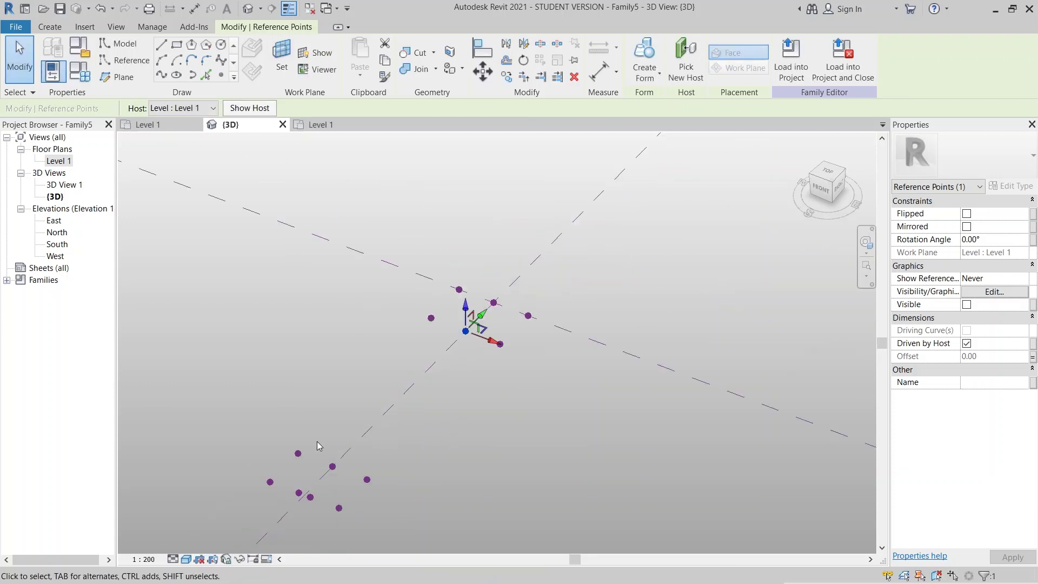
# - Pan across the reference points and open Family Types, showing Point A, B and C
pyautogui.moveTo(582, 260); pyautogui.dragTo(610, 336, button='middle')
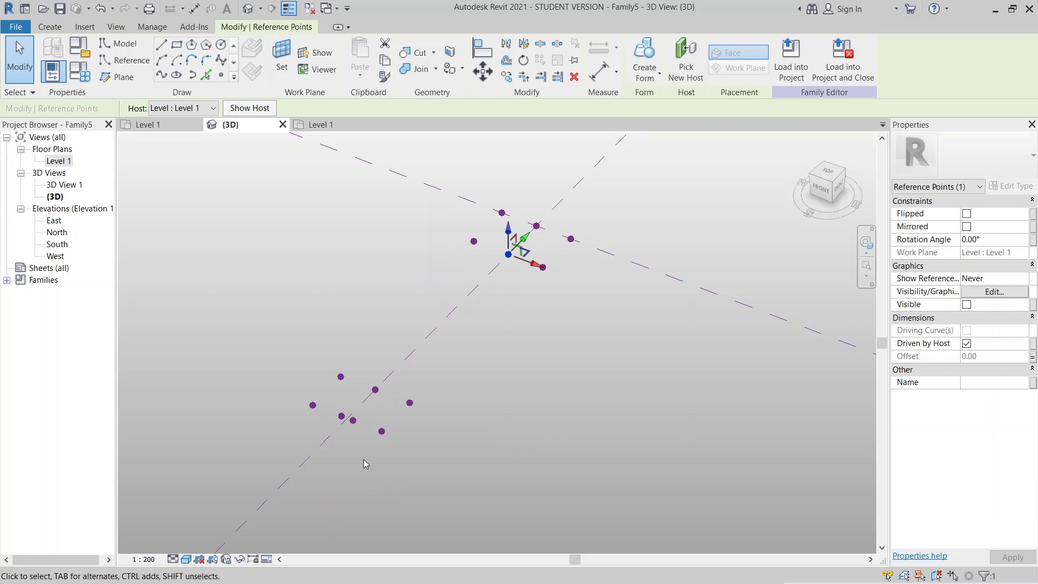
pyautogui.scroll(7, 352, 398)
pyautogui.scroll(3, 416, 436)
pyautogui.scroll(-2, 476, 398)
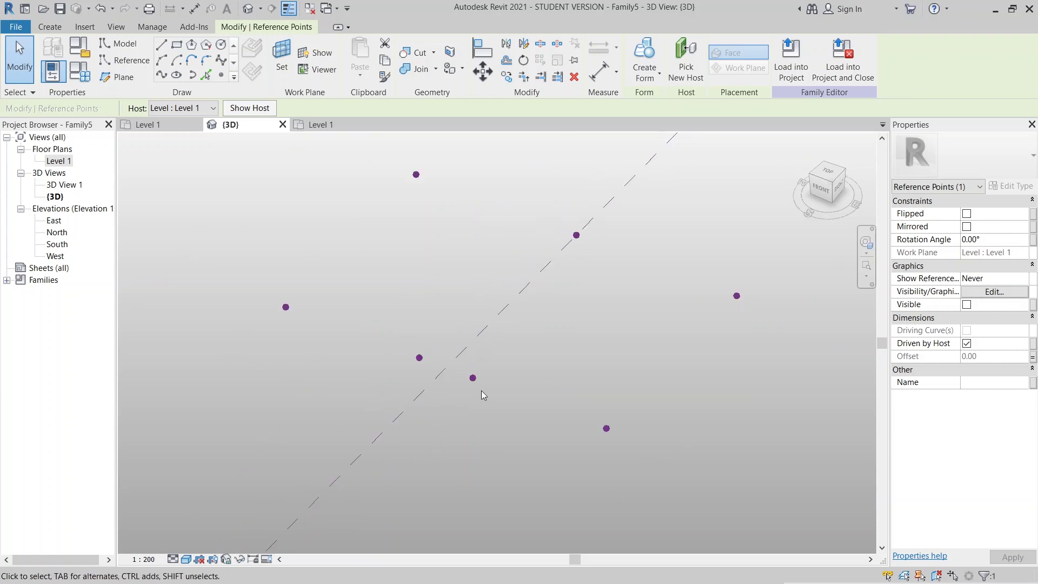
pyautogui.scroll(-4, 561, 291)
pyautogui.moveTo(562, 294); pyautogui.dragTo(533, 363, button='middle')
pyautogui.moveTo(667, 280); pyautogui.dragTo(667, 280, button='middle')
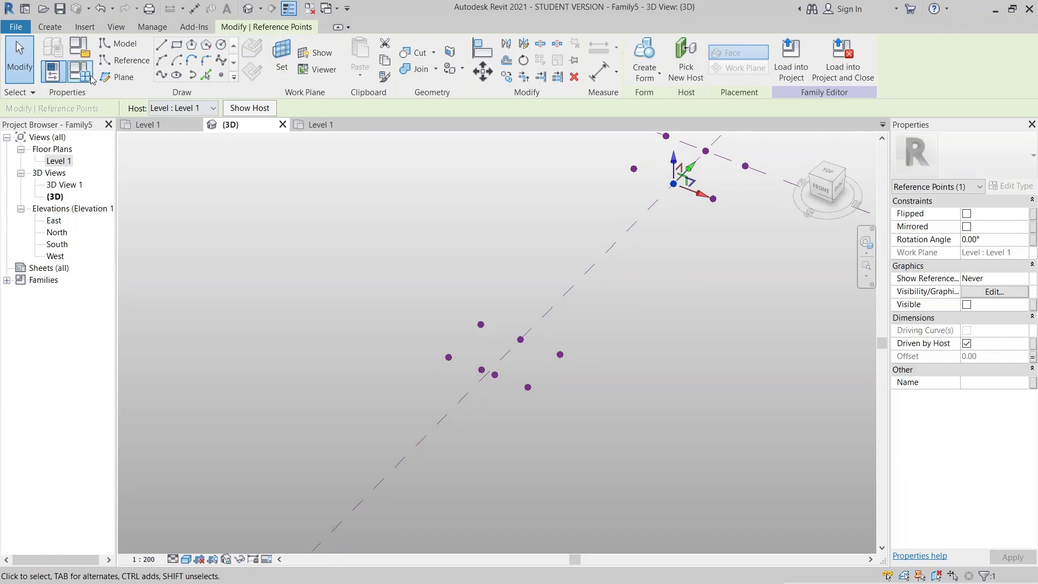
pyautogui.click(89, 78)
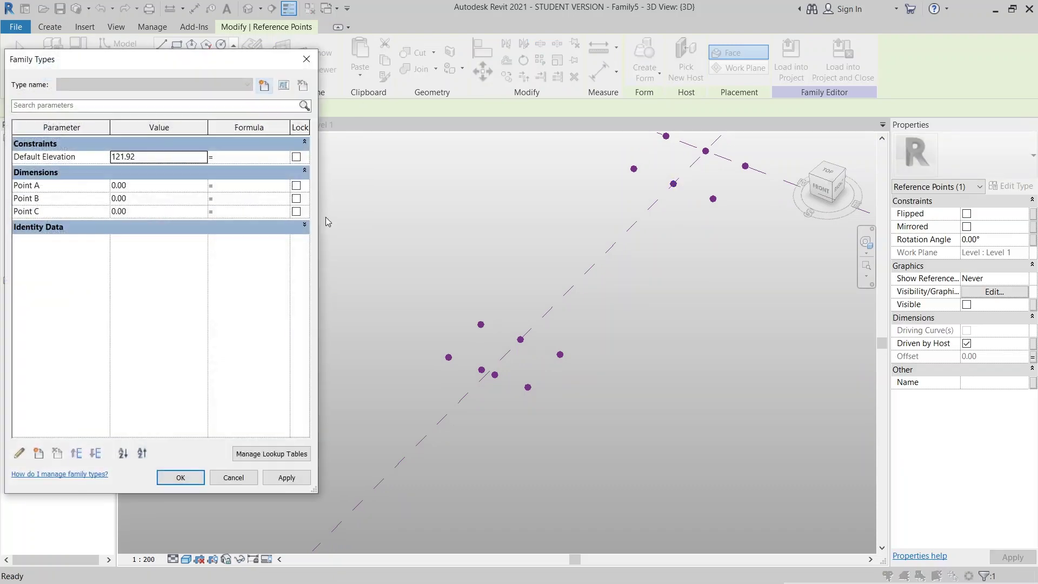
# - Set Point A and Point B to 200 and Point C to 100, then apply
pyautogui.moveTo(211, 61); pyautogui.dragTo(311, 60)
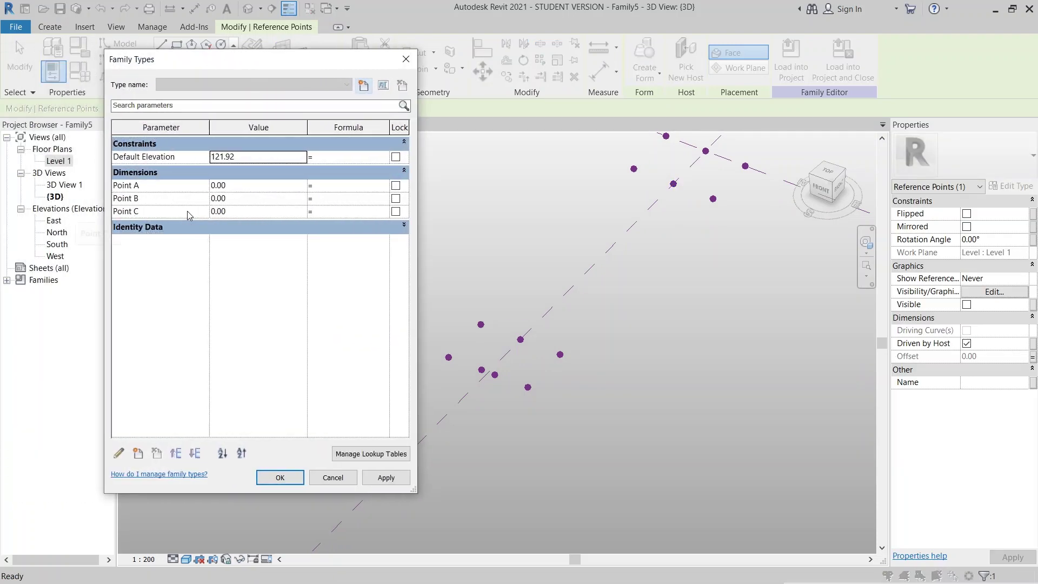
pyautogui.click(270, 184)
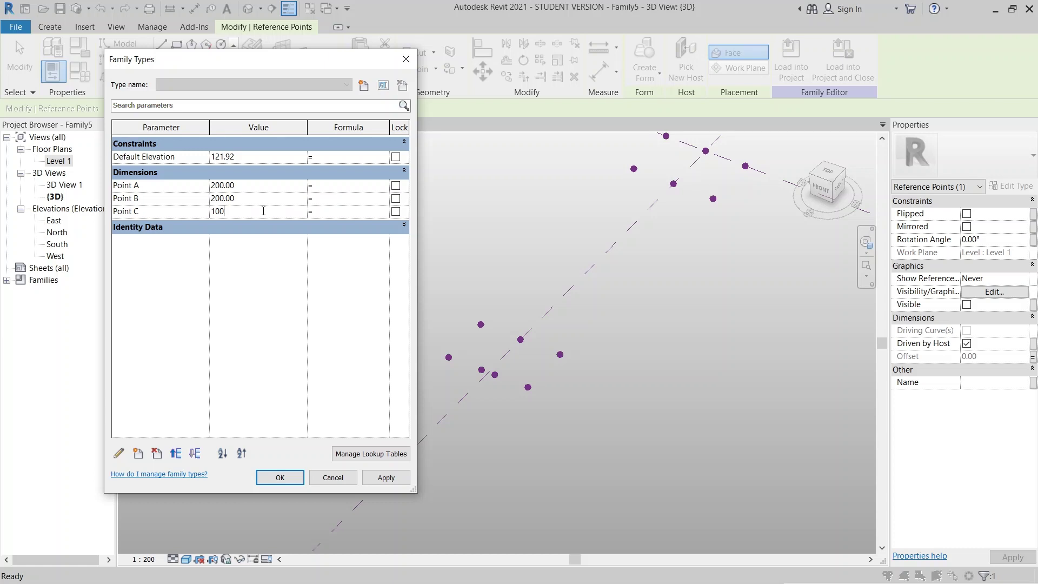
pyautogui.click(386, 478)
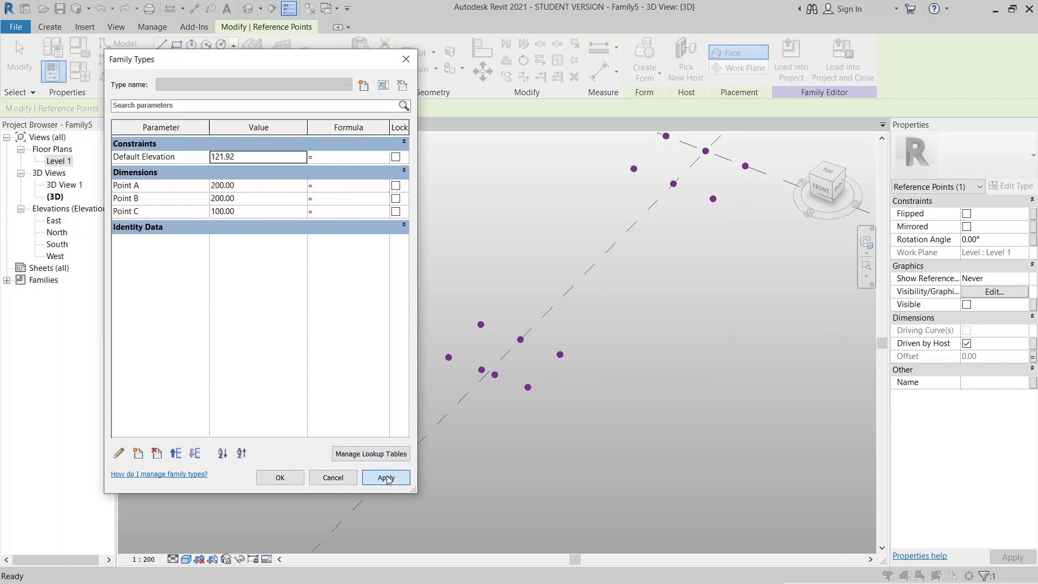
pyautogui.click(280, 478)
pyautogui.keyDown('shift'); pyautogui.moveTo(697, 380); pyautogui.dragTo(377, 297, button='middle'); pyautogui.keyUp('shift')
pyautogui.keyDown('shift'); pyautogui.moveTo(453, 362); pyautogui.dragTo(618, 299, button='middle'); pyautogui.keyUp('shift')
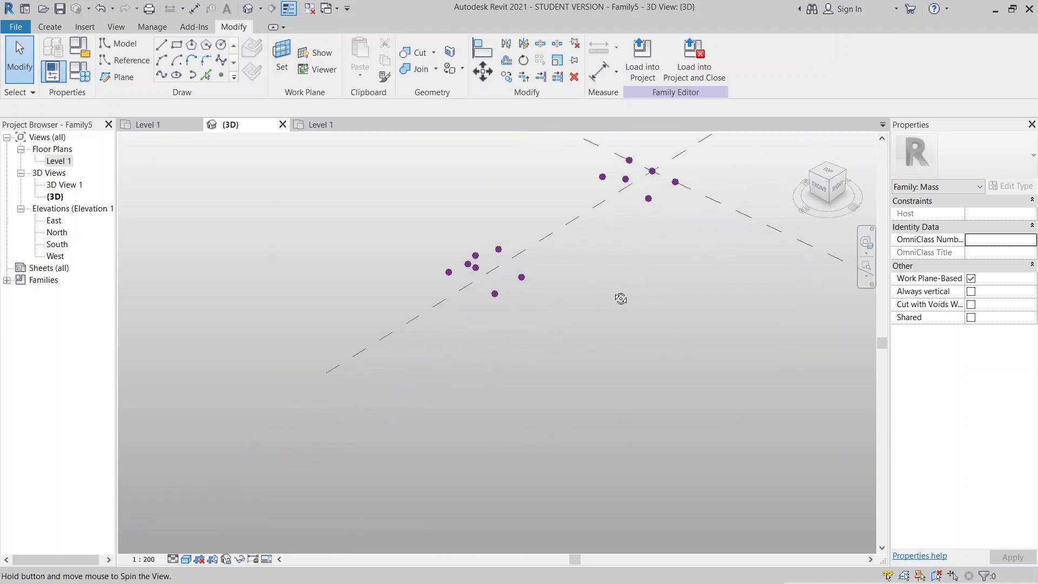
# - Draw two straight reference-line chains through the raised points of the first cluster
pyautogui.click(124, 60)
pyautogui.click(162, 45)
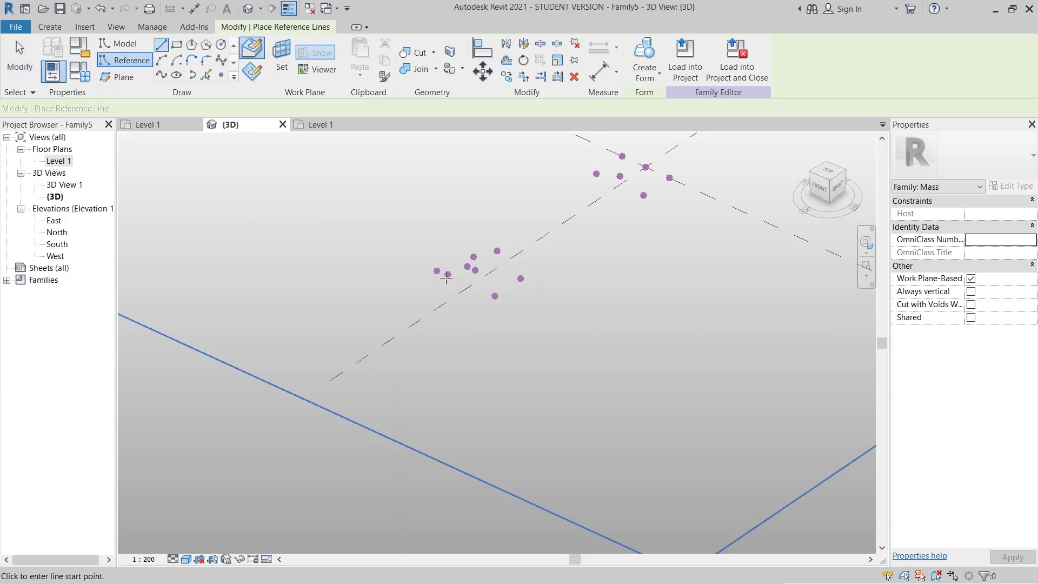
pyautogui.scroll(5, 447, 278)
pyautogui.click(470, 269)
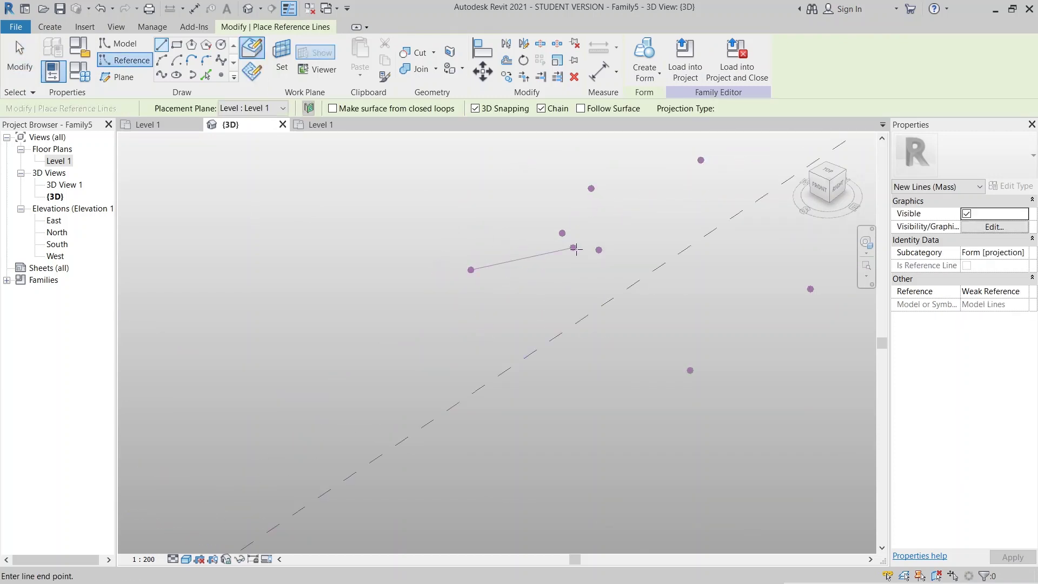
pyautogui.scroll(-1, 553, 244)
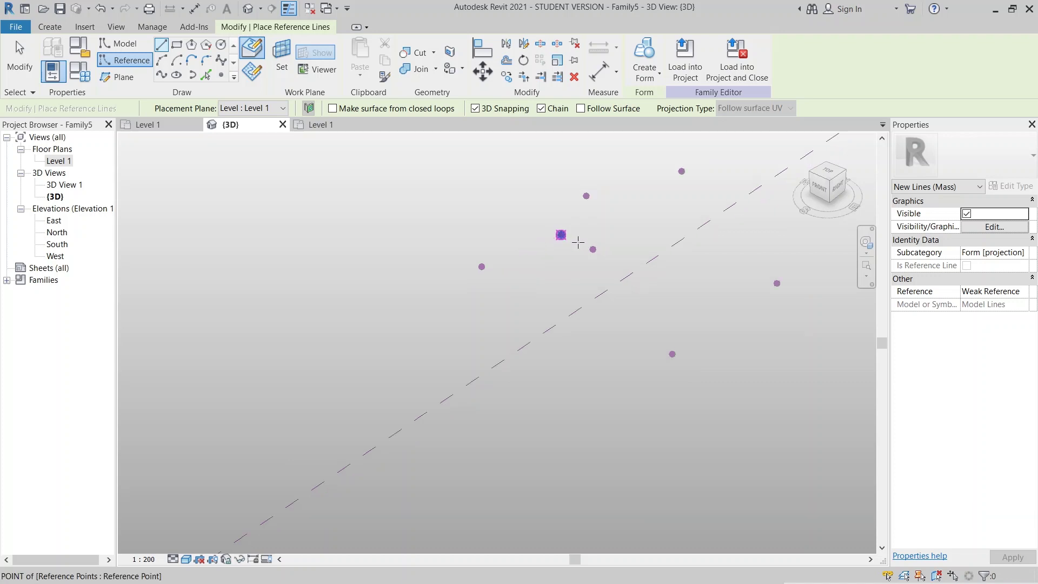
pyautogui.click(578, 242)
pyautogui.click(611, 275)
pyautogui.click(672, 354)
pyautogui.press('Escape')
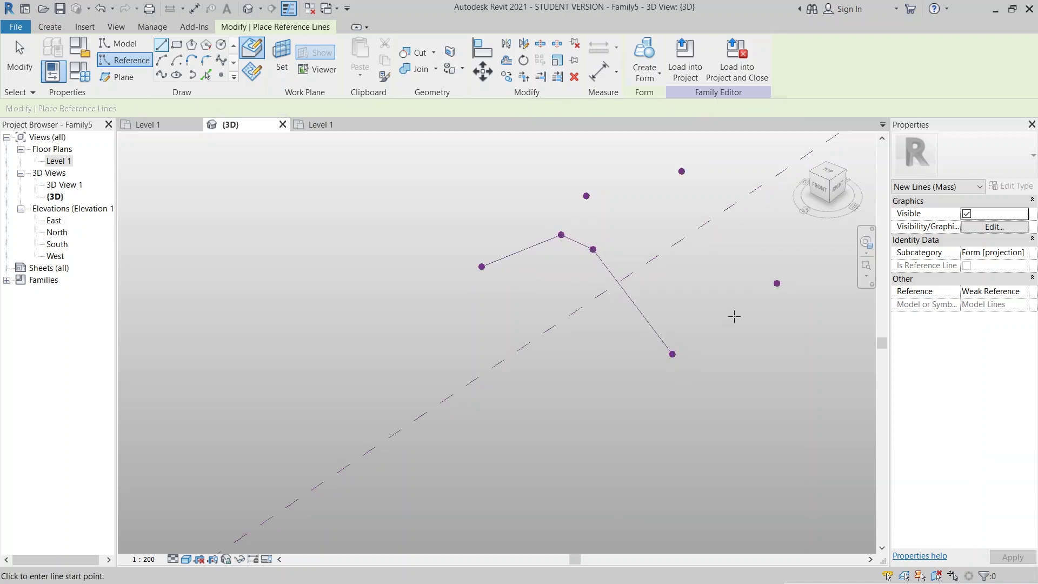
pyautogui.click(777, 284)
pyautogui.click(682, 172)
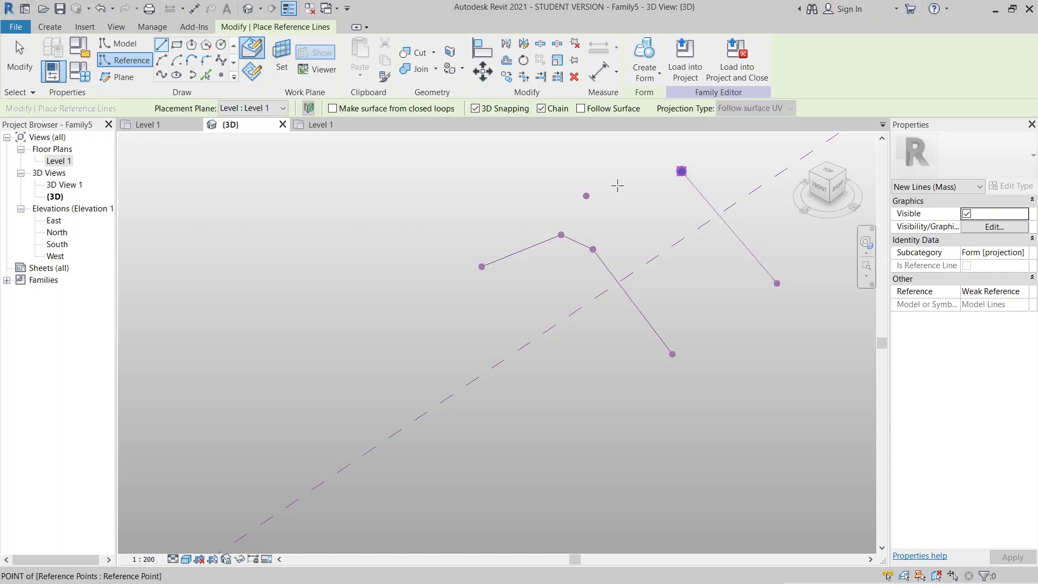
pyautogui.click(586, 196)
pyautogui.press('Escape')
# - Draw reference lines joining the remaining ridge-end points in the other cluster
pyautogui.moveTo(676, 284); pyautogui.dragTo(619, 339, button='middle')
pyautogui.scroll(2, 644, 341)
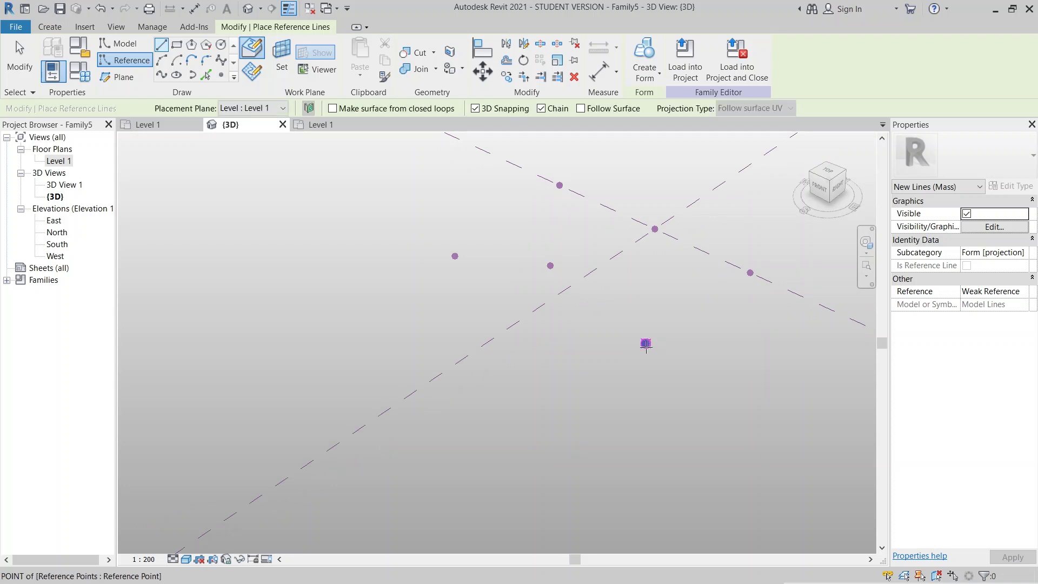
pyautogui.click(455, 256)
pyautogui.press('Escape')
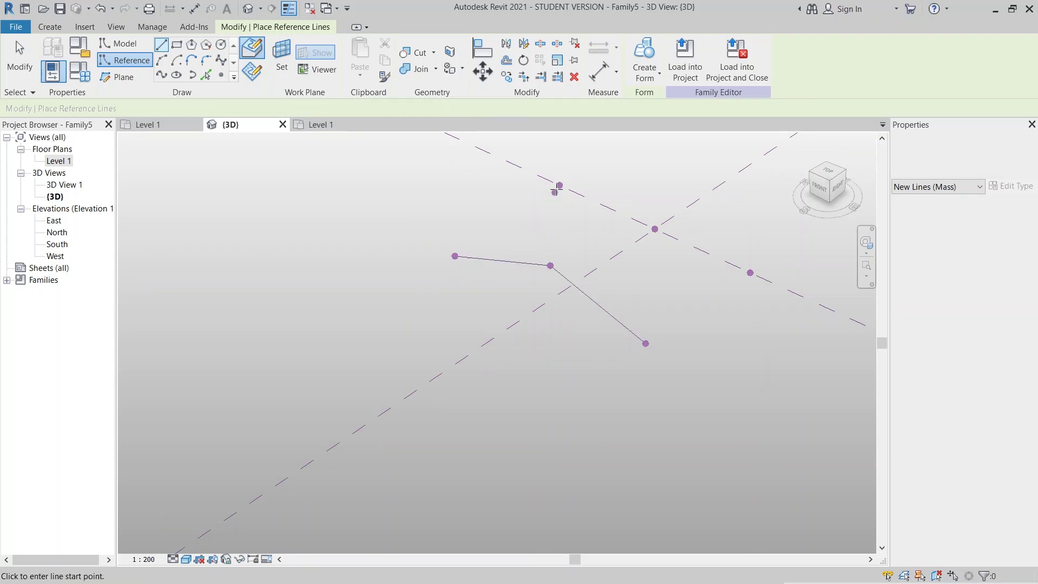
pyautogui.click(655, 228)
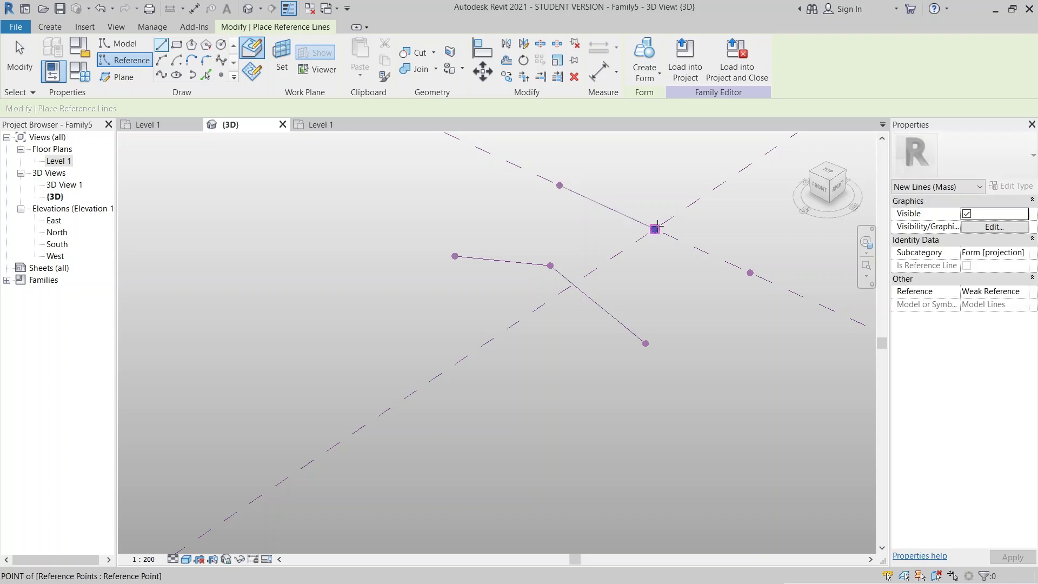
pyautogui.click(749, 272)
pyautogui.press('Escape')
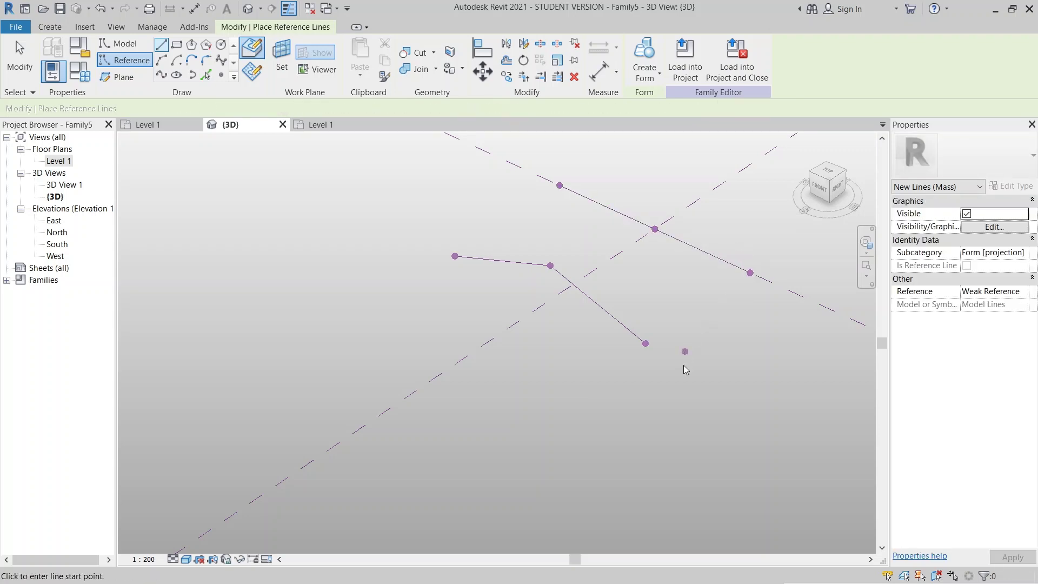
pyautogui.scroll(-8, 684, 369)
pyautogui.press('Escape')
pyautogui.moveTo(638, 385); pyautogui.dragTo(560, 370, button='middle')
pyautogui.scroll(3, 563, 266)
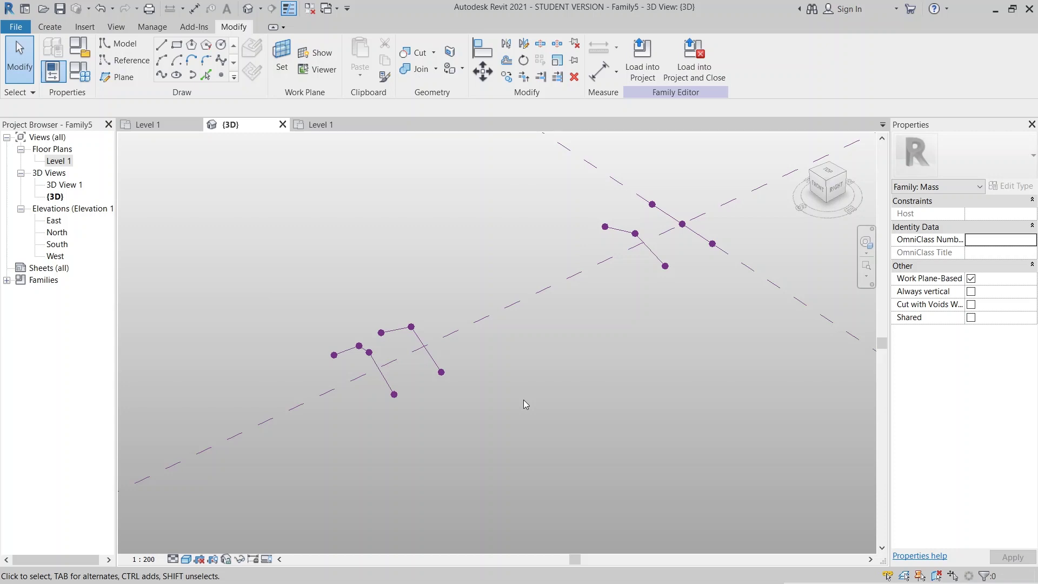
# - Select the lower-left line profile together with its neighbouring profile
pyautogui.click(382, 373)
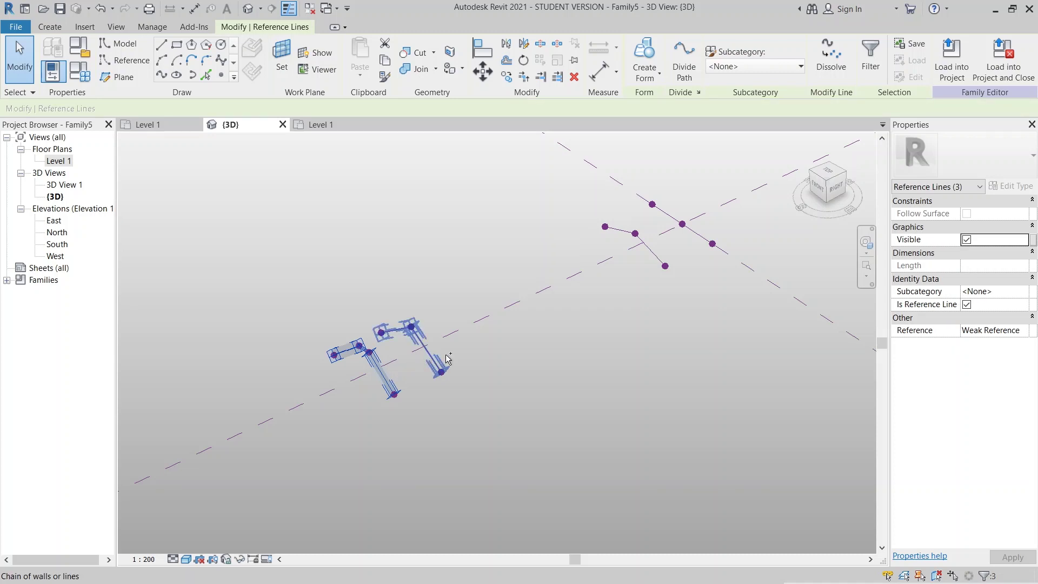
pyautogui.keyDown('ctrl'); pyautogui.click(648, 248); pyautogui.keyUp('ctrl')
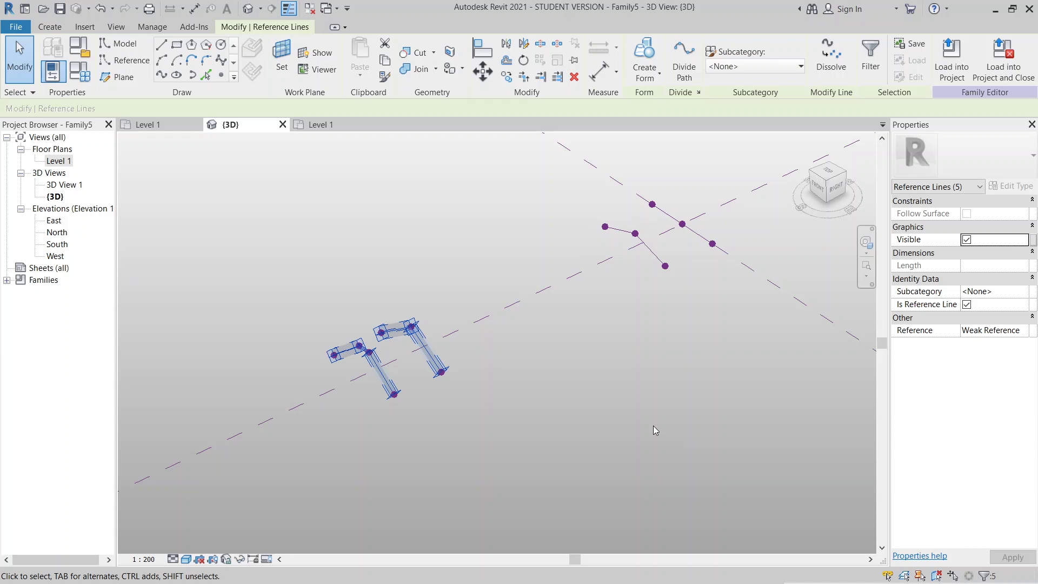
pyautogui.moveTo(654, 429); pyautogui.dragTo(667, 408, button='middle')
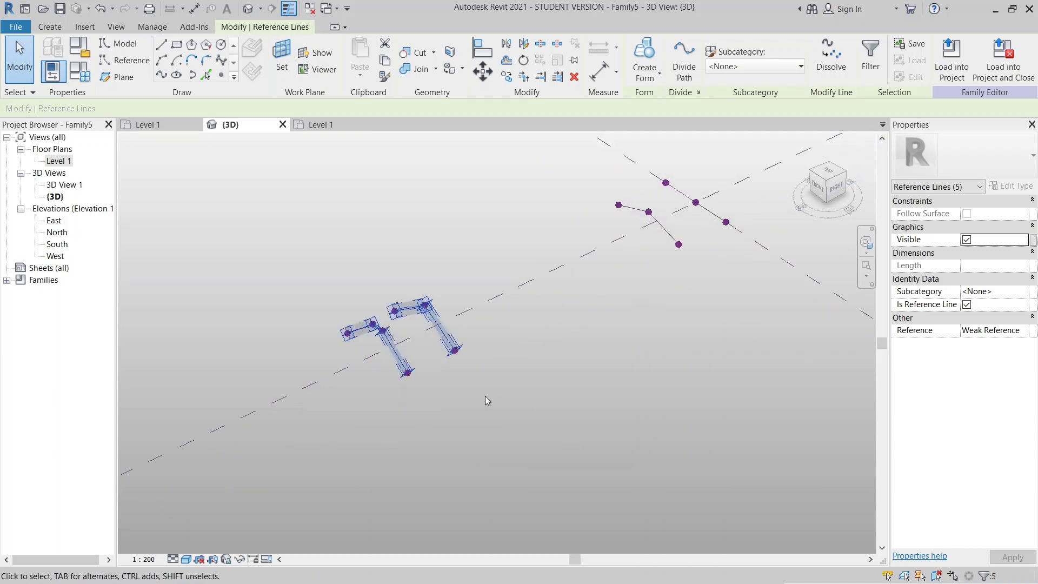
pyautogui.keyDown('ctrl'); pyautogui.moveTo(485, 396); pyautogui.dragTo(489, 436, button='middle'); pyautogui.keyUp('ctrl')
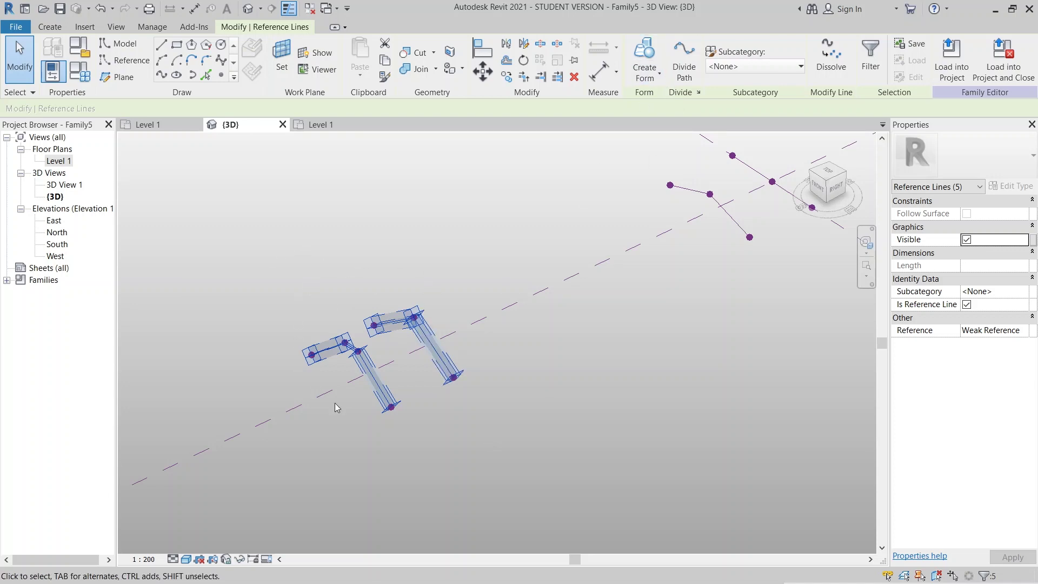
# - Create a Solid Form from the two selected line profiles and reselect it
pyautogui.click(638, 81)
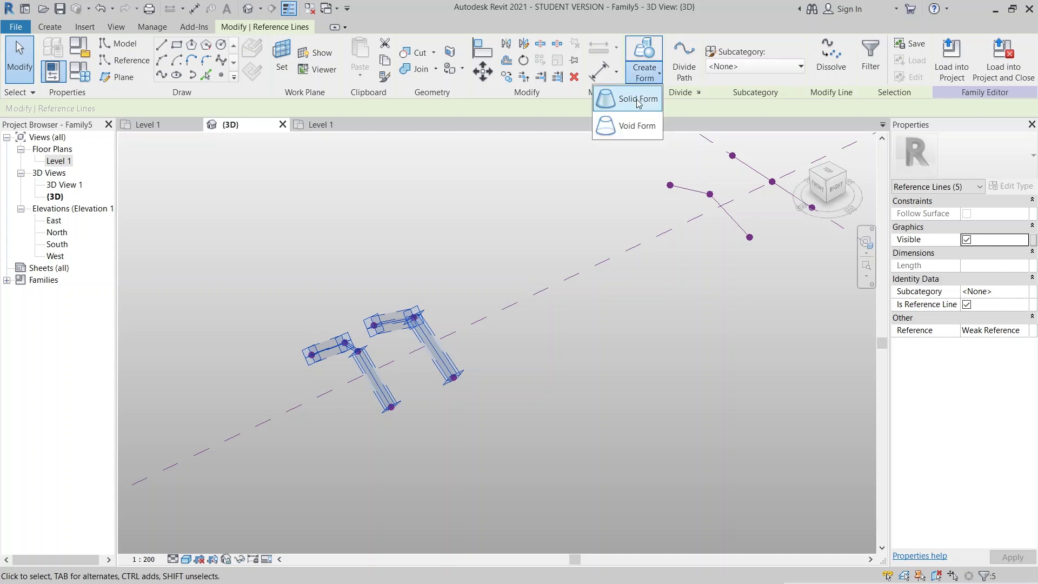
pyautogui.click(637, 100)
pyautogui.click(473, 364)
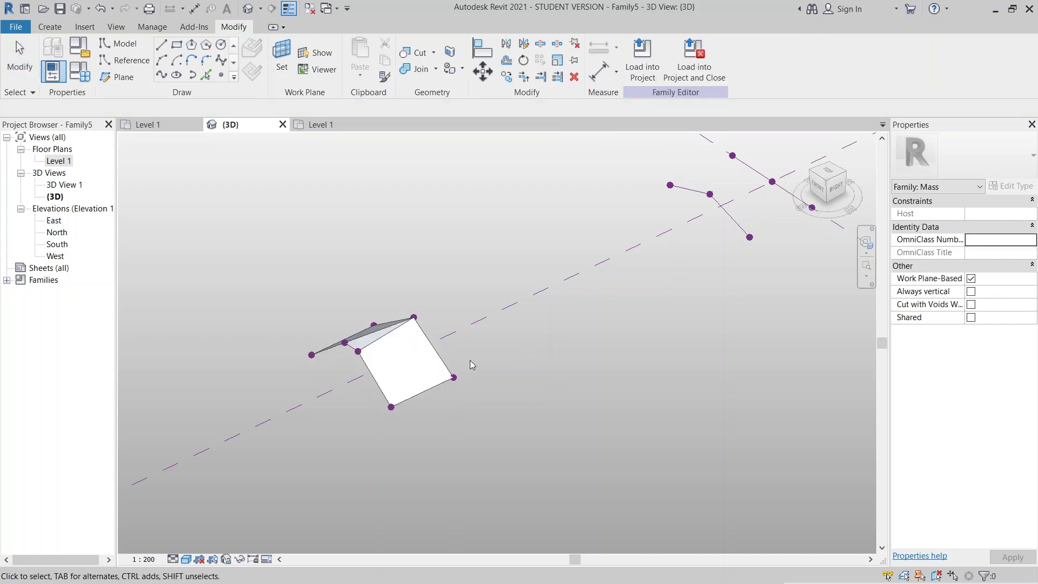
pyautogui.keyDown('shift'); pyautogui.moveTo(406, 468); pyautogui.dragTo(611, 379, button='middle'); pyautogui.keyUp('shift')
pyautogui.click(495, 369)
pyautogui.click(496, 367)
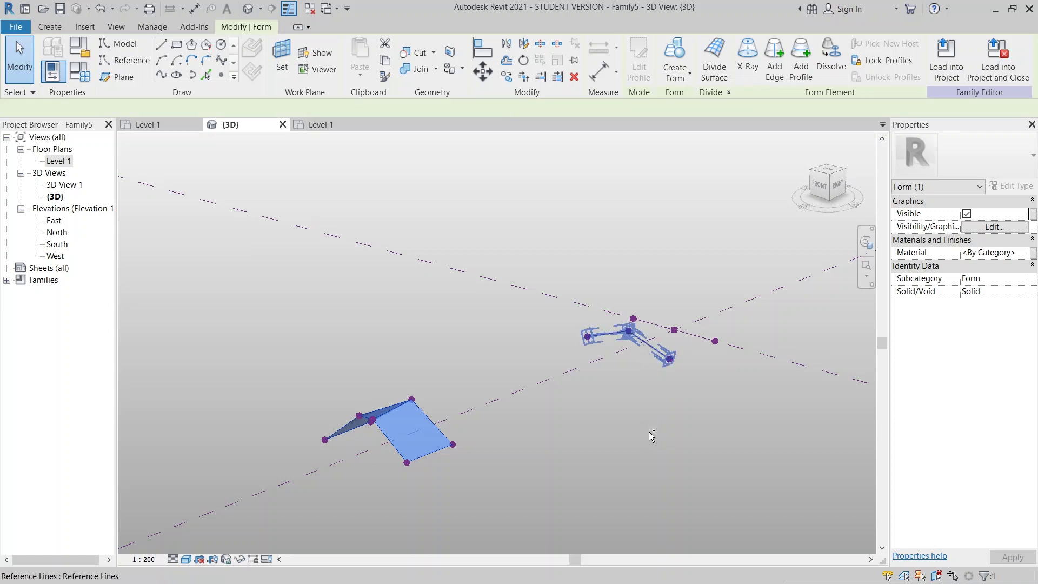
# - Add the far reference-line chain and create a Solid Form spanning to it
pyautogui.keyDown('ctrl'); pyautogui.click(668, 328); pyautogui.keyUp('ctrl')
pyautogui.click(644, 66)
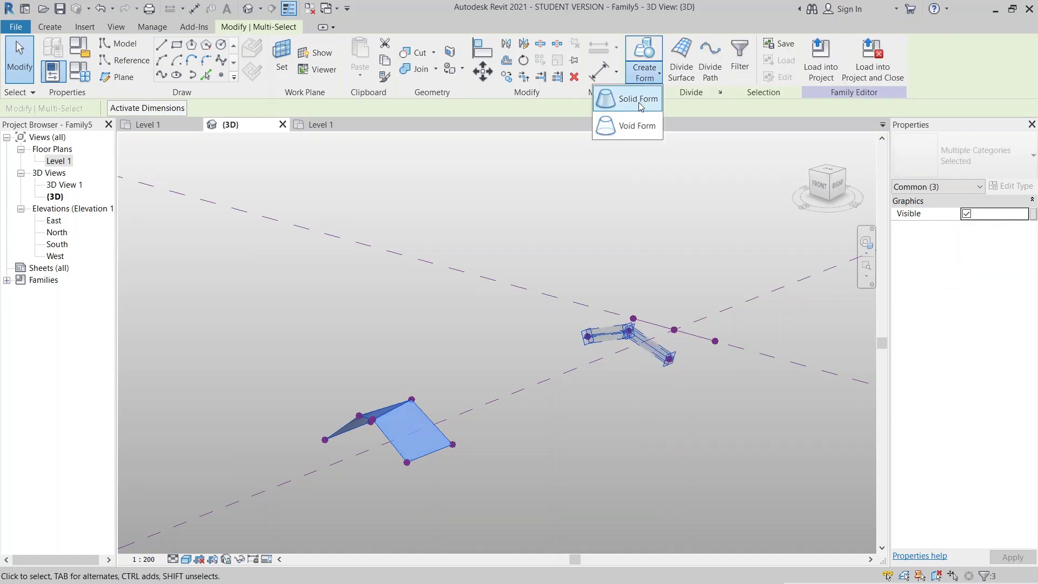
pyautogui.click(639, 99)
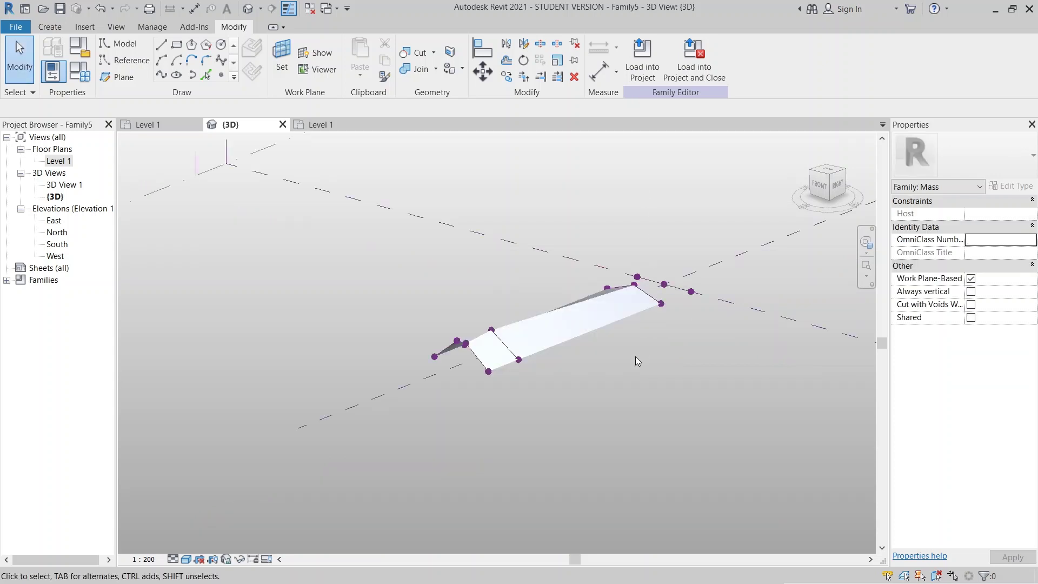
pyautogui.keyDown('shift'); pyautogui.moveTo(634, 356); pyautogui.dragTo(638, 349, button='middle'); pyautogui.keyUp('shift')
pyautogui.scroll(4, 720, 297)
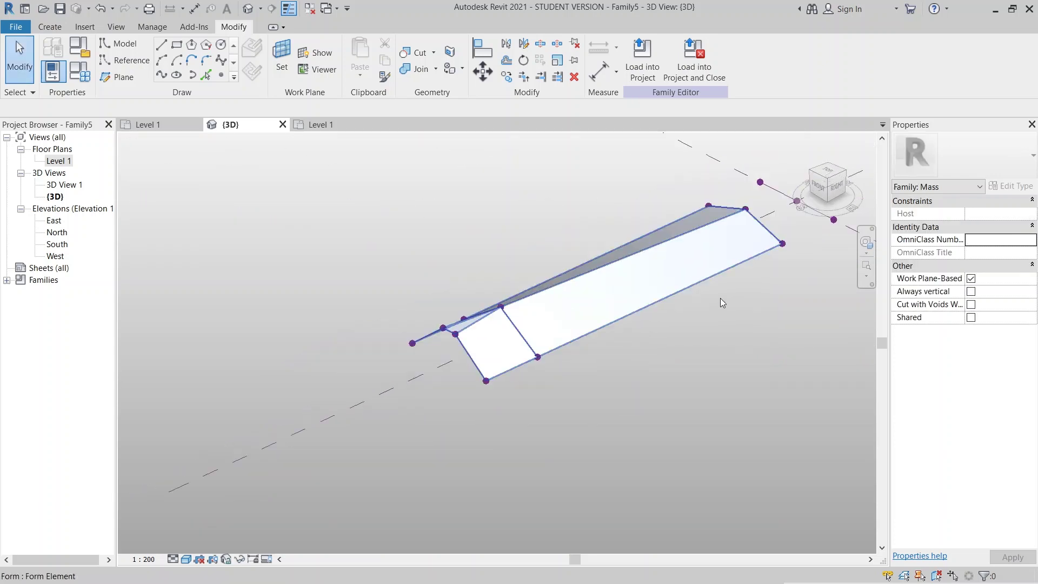
pyautogui.keyDown('shift'); pyautogui.moveTo(720, 298); pyautogui.dragTo(620, 378, button='middle'); pyautogui.keyUp('shift')
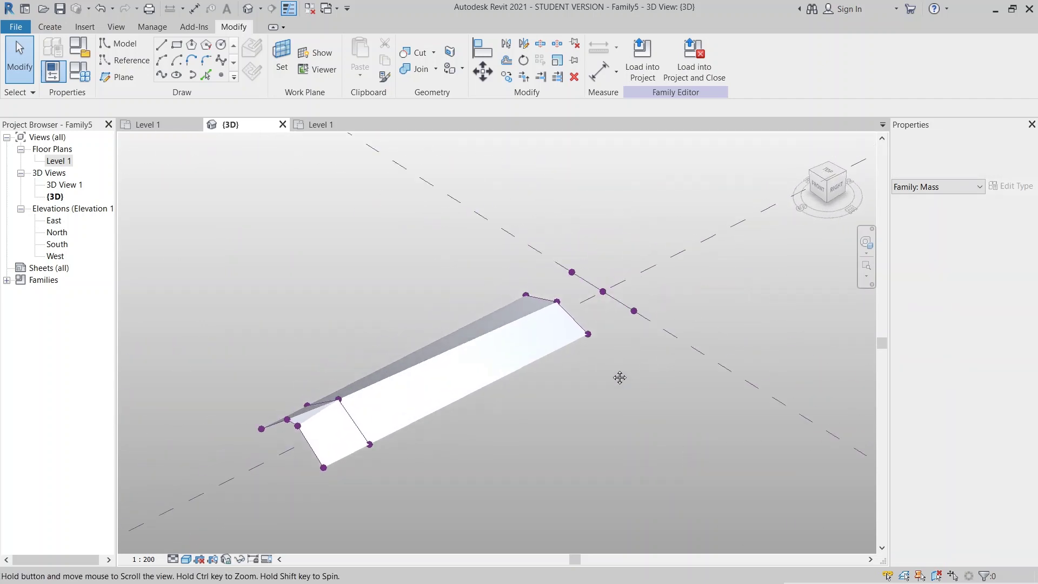
pyautogui.scroll(5, 607, 364)
pyautogui.scroll(-3, 670, 294)
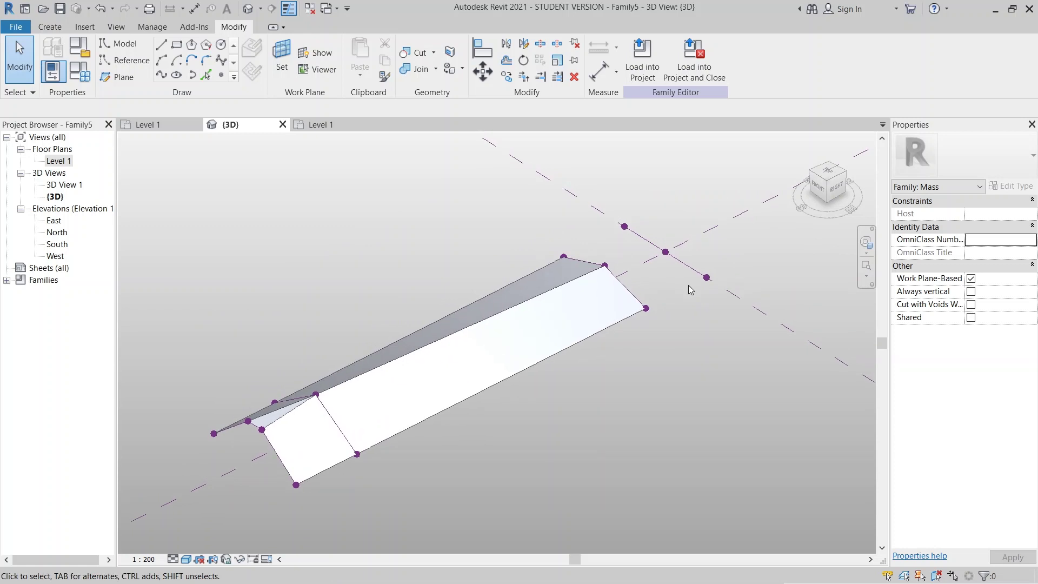
pyautogui.moveTo(689, 284); pyautogui.dragTo(662, 342, button='middle')
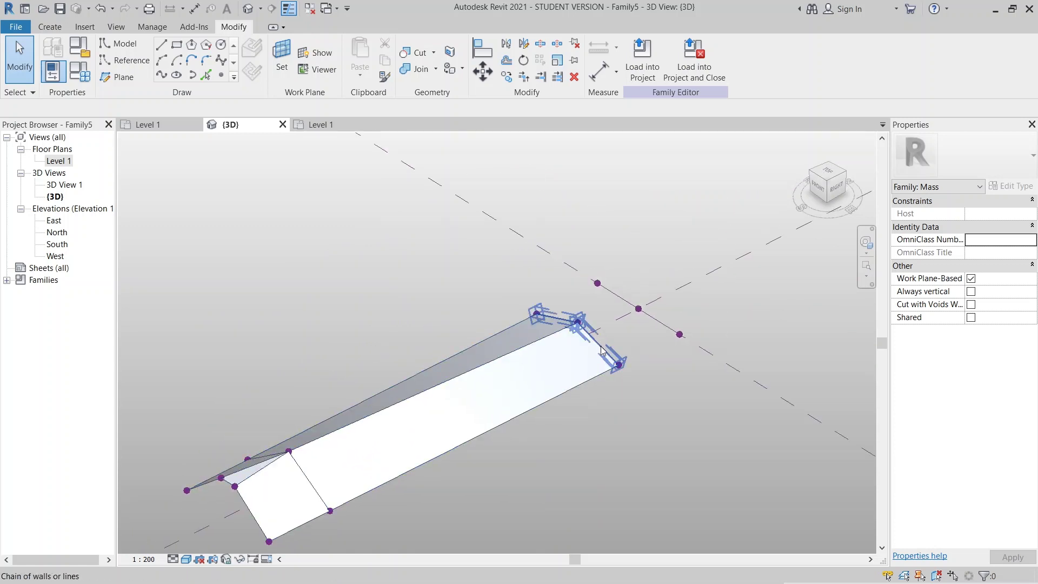
# - Build a solid form from the four far-end reference lines, then frame its right end
pyautogui.click(664, 328)
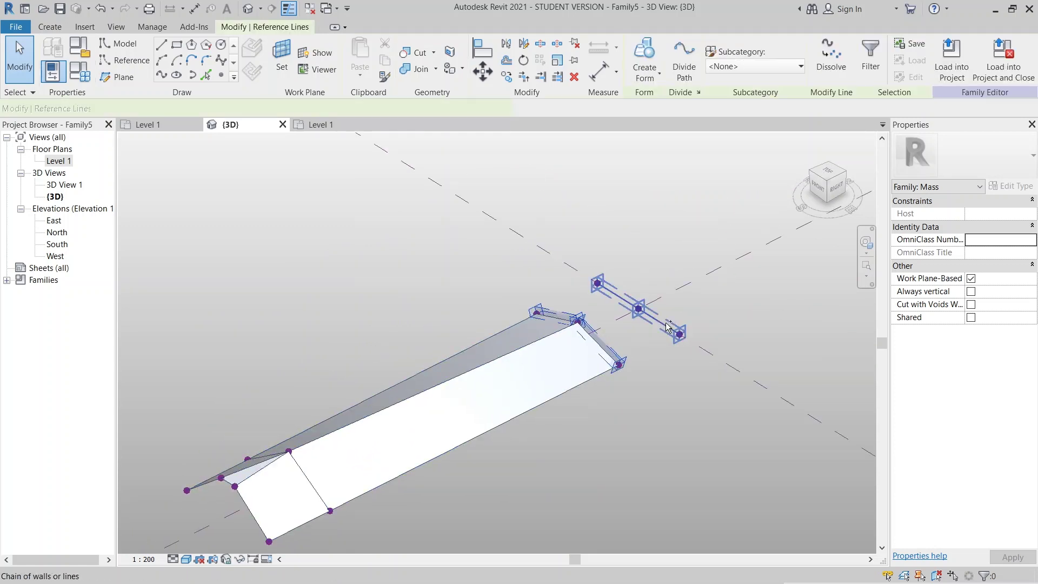
pyautogui.click(646, 80)
pyautogui.click(643, 95)
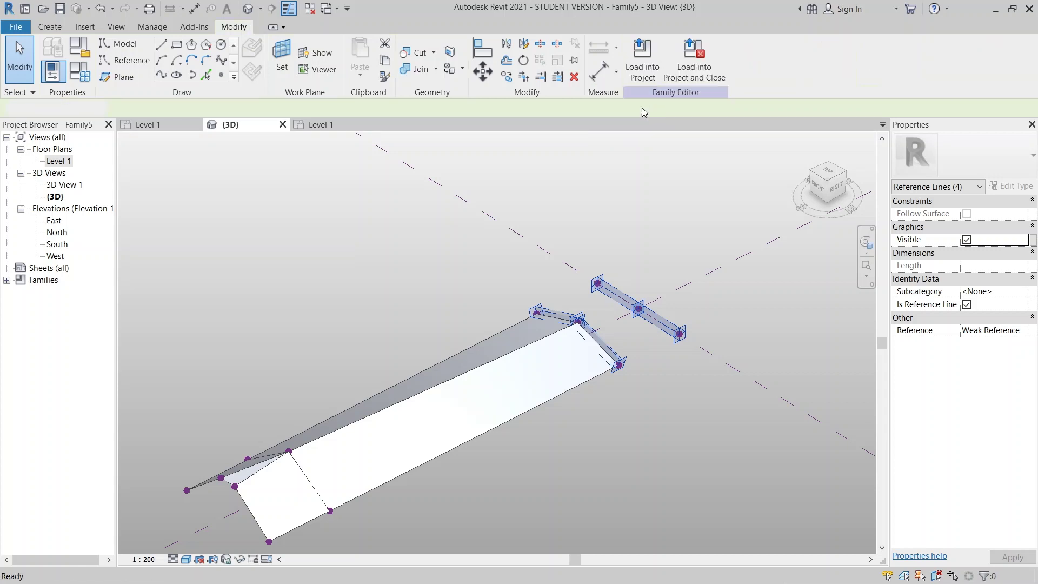
pyautogui.keyDown('shift'); pyautogui.moveTo(655, 442); pyautogui.dragTo(699, 400, button='middle'); pyautogui.keyUp('shift')
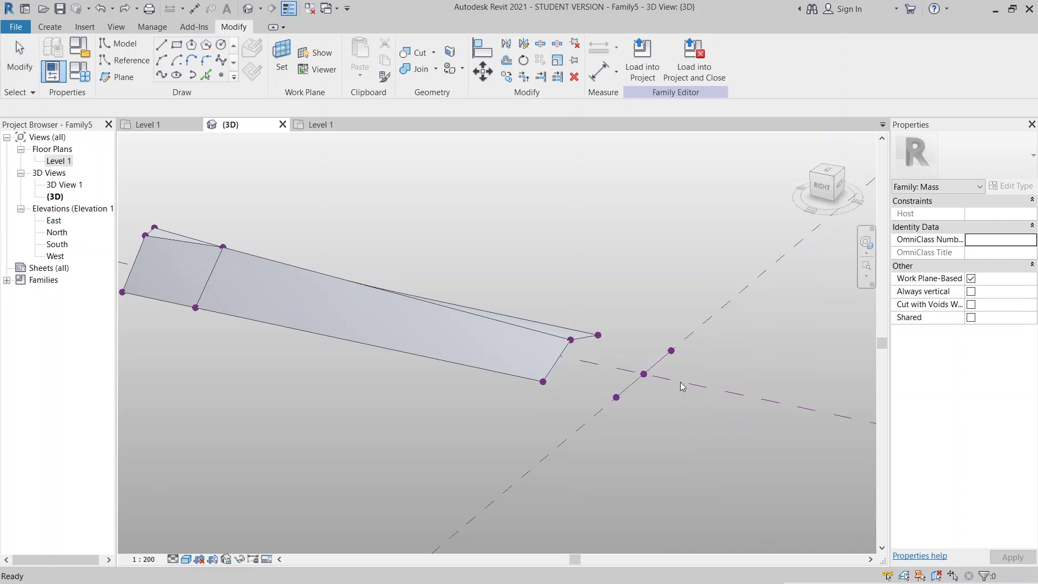
pyautogui.scroll(4, 670, 373)
pyautogui.moveTo(405, 328); pyautogui.dragTo(514, 309, button='middle')
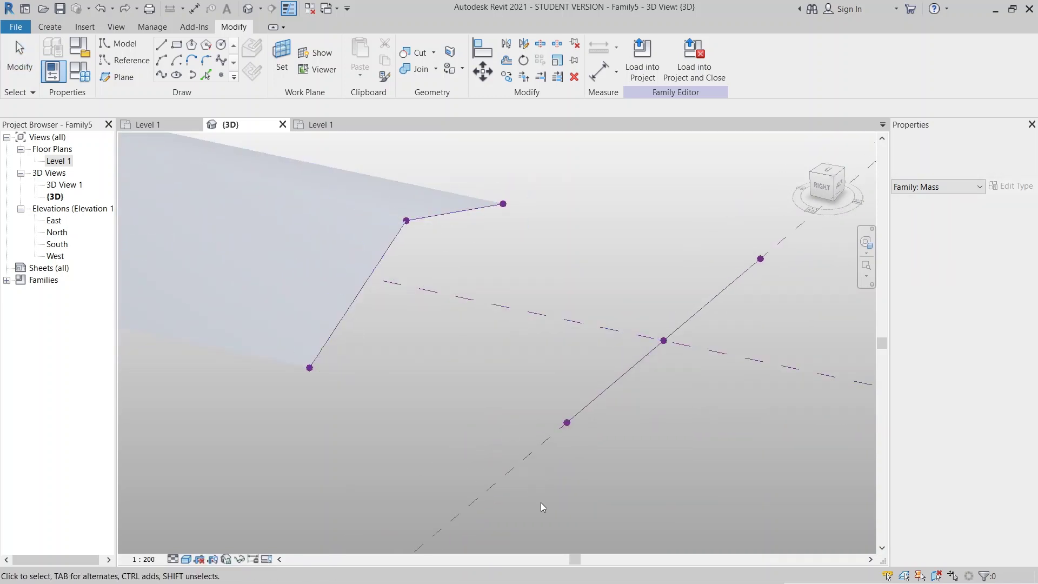
# - Draw a closed reference-line triangle through the form's lower corner, upper corner and lower reference point
pyautogui.click(128, 64)
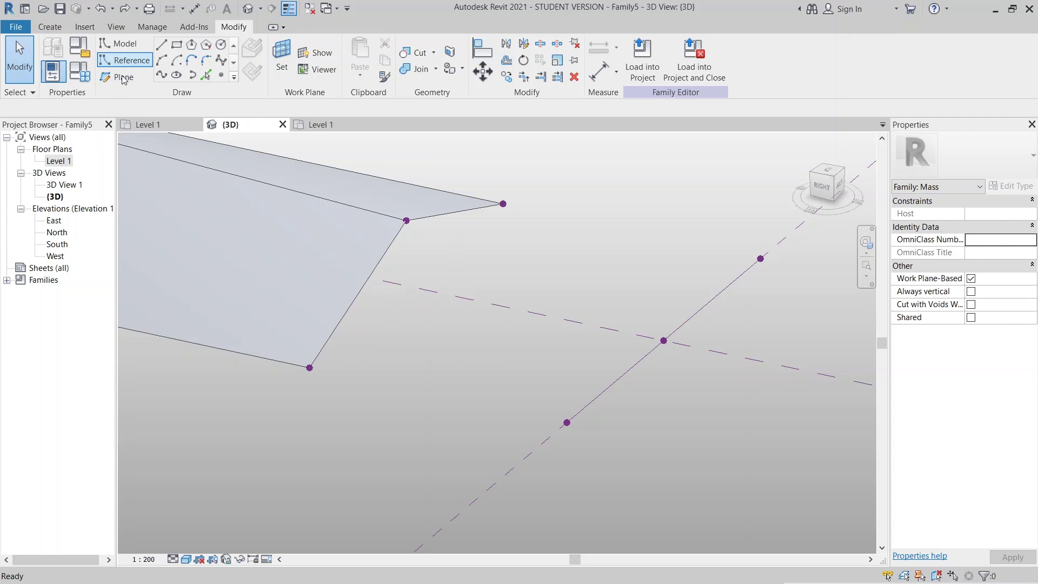
pyautogui.click(163, 47)
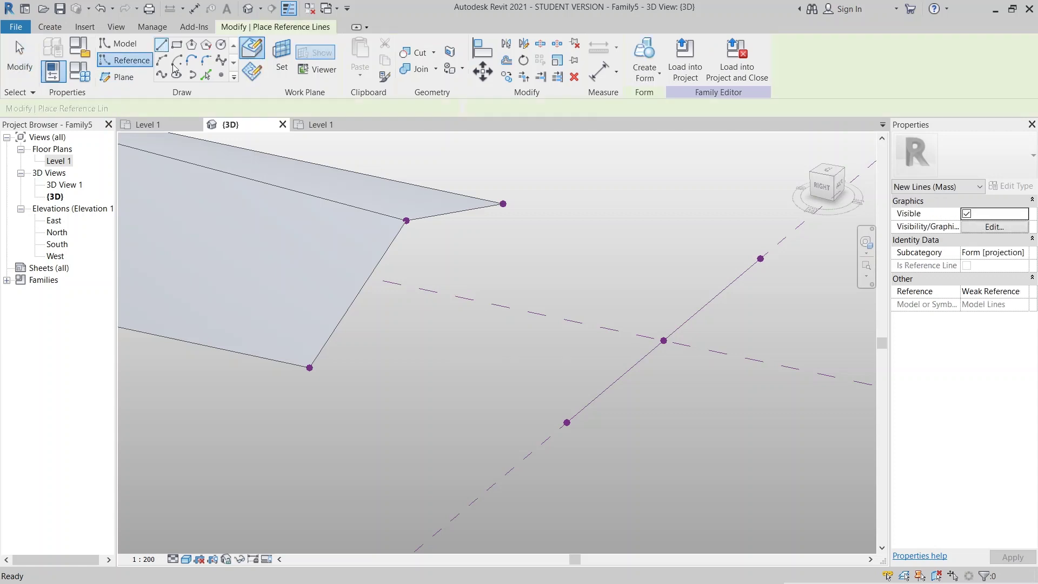
pyautogui.click(310, 368)
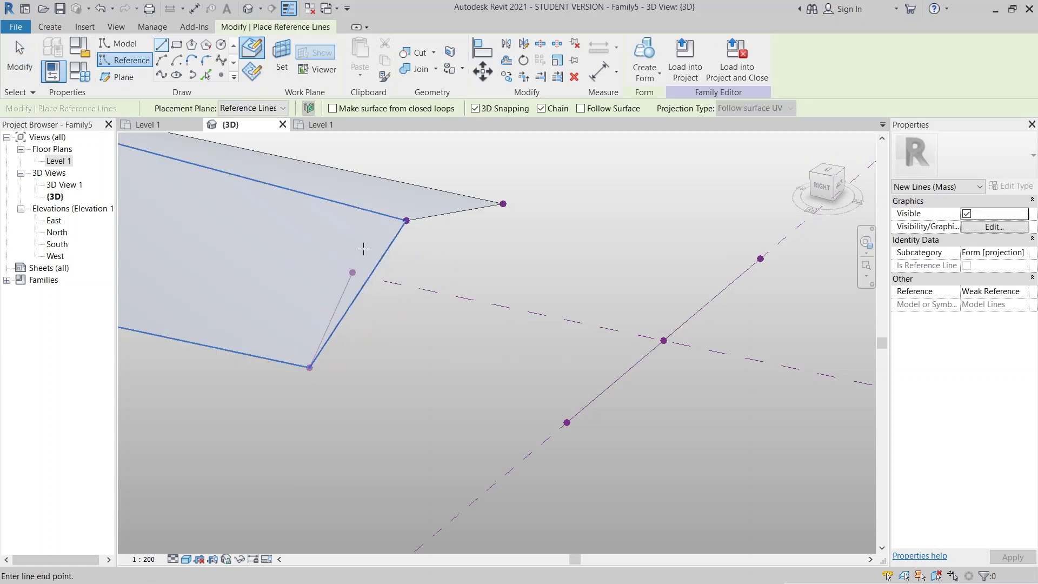
pyautogui.click(406, 220)
pyautogui.click(566, 423)
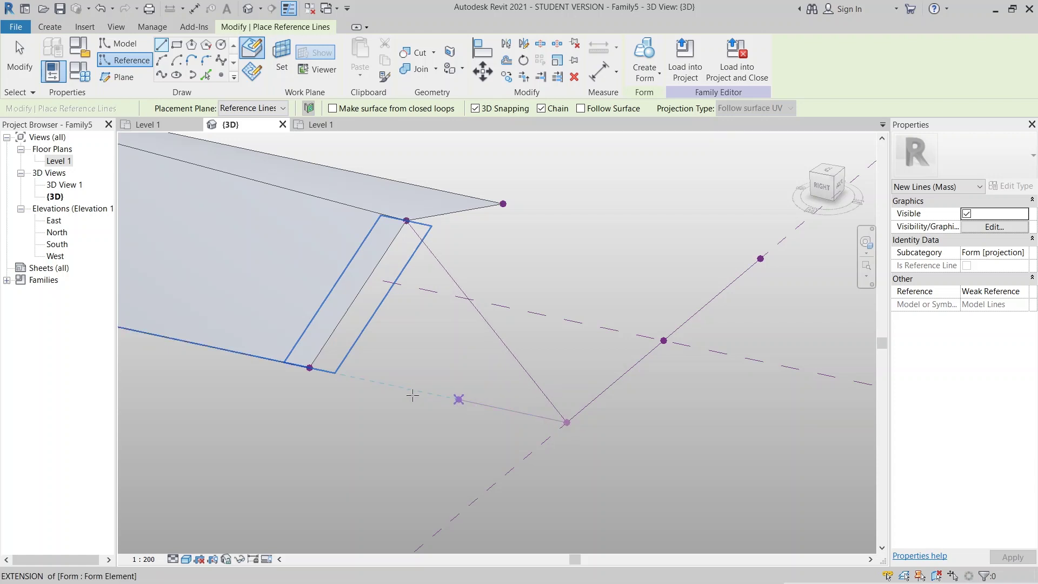
pyautogui.click(309, 368)
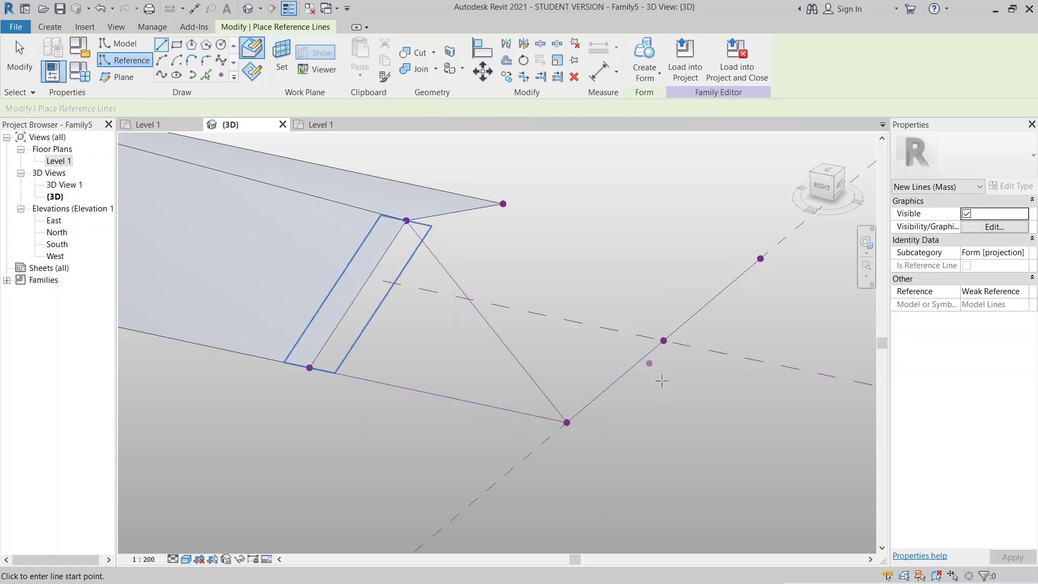
# - Chain reference lines linking the right reference point to the form's top and bottom vertices
pyautogui.keyDown('shift'); pyautogui.moveTo(606, 332); pyautogui.dragTo(556, 343, button='middle'); pyautogui.keyUp('shift')
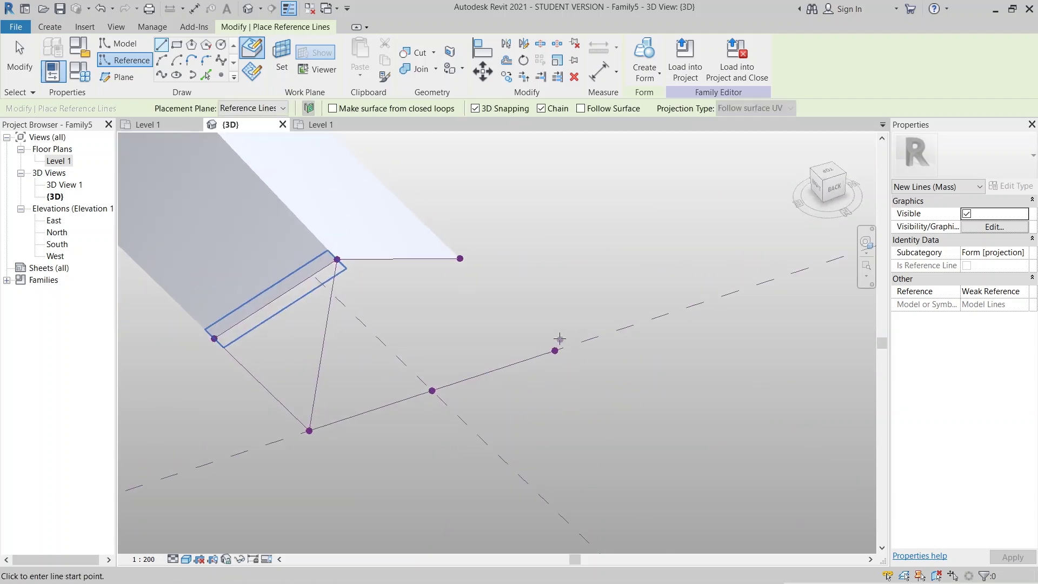
pyautogui.click(555, 350)
pyautogui.click(337, 259)
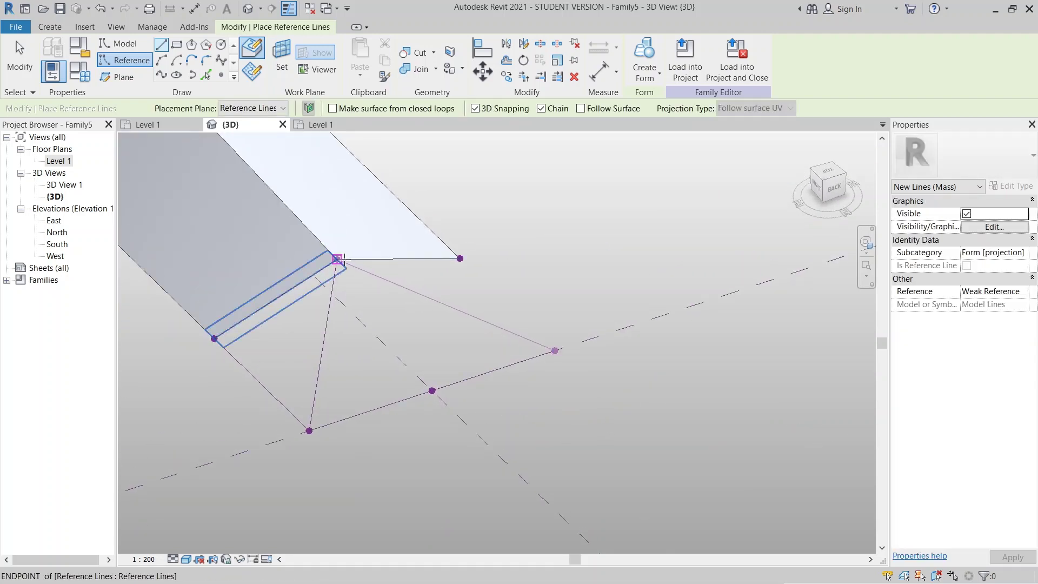
pyautogui.click(460, 259)
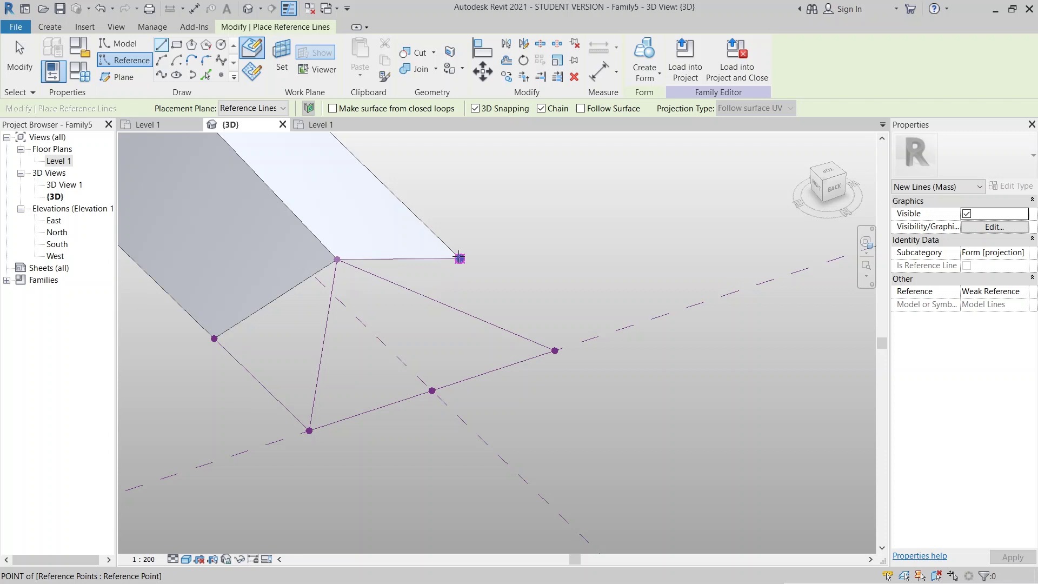
pyautogui.click(555, 350)
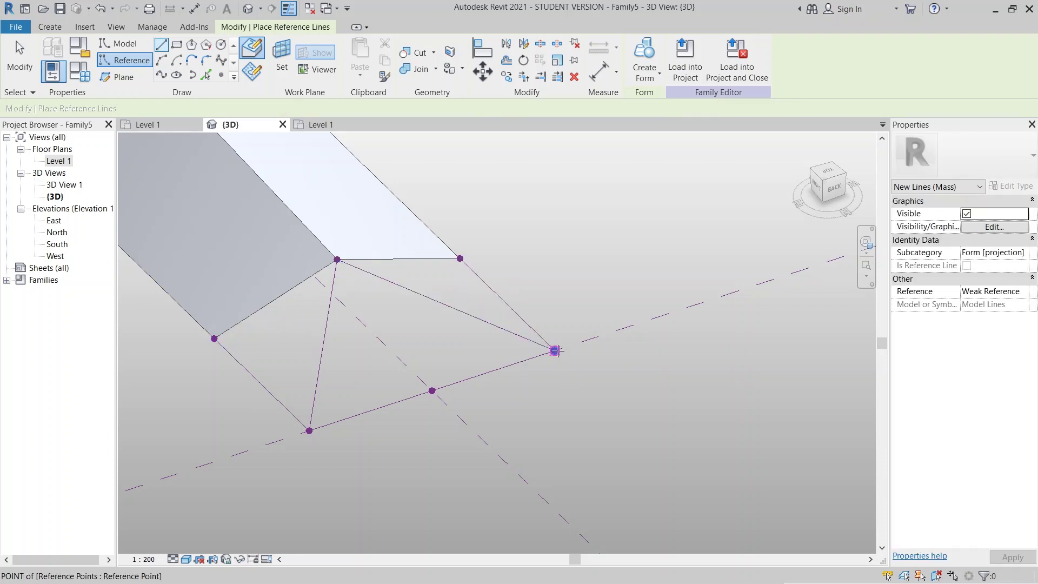
pyautogui.click(310, 430)
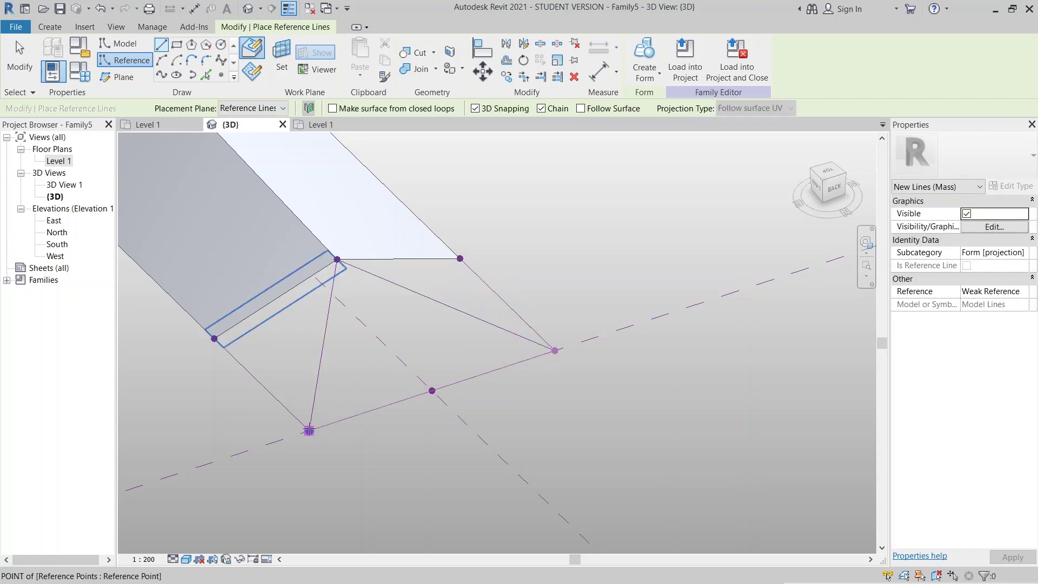
pyautogui.click(337, 259)
pyautogui.click(554, 351)
pyautogui.press('Escape')
pyautogui.press('Escape')
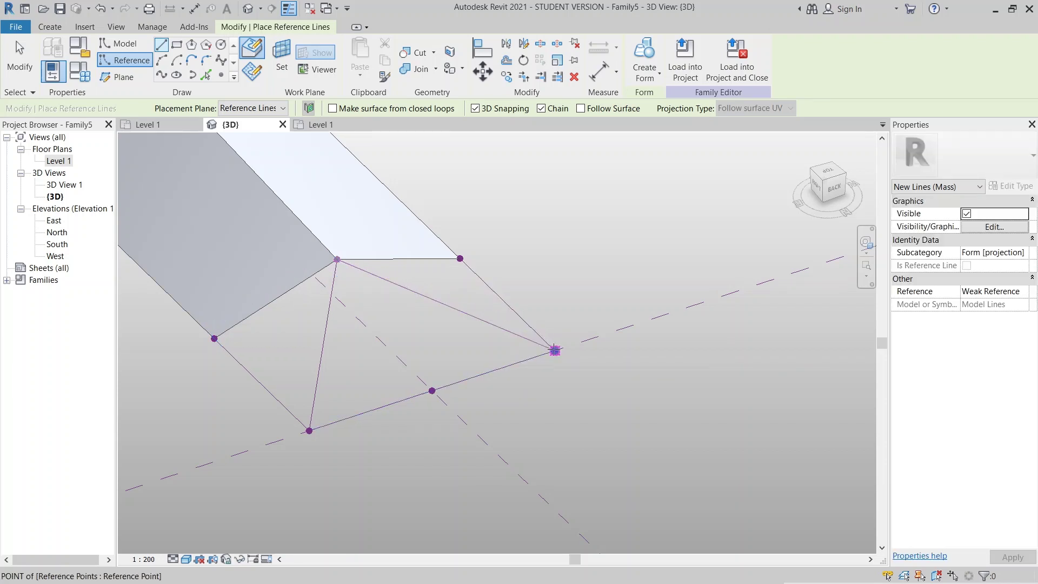
pyautogui.scroll(-2, 572, 378)
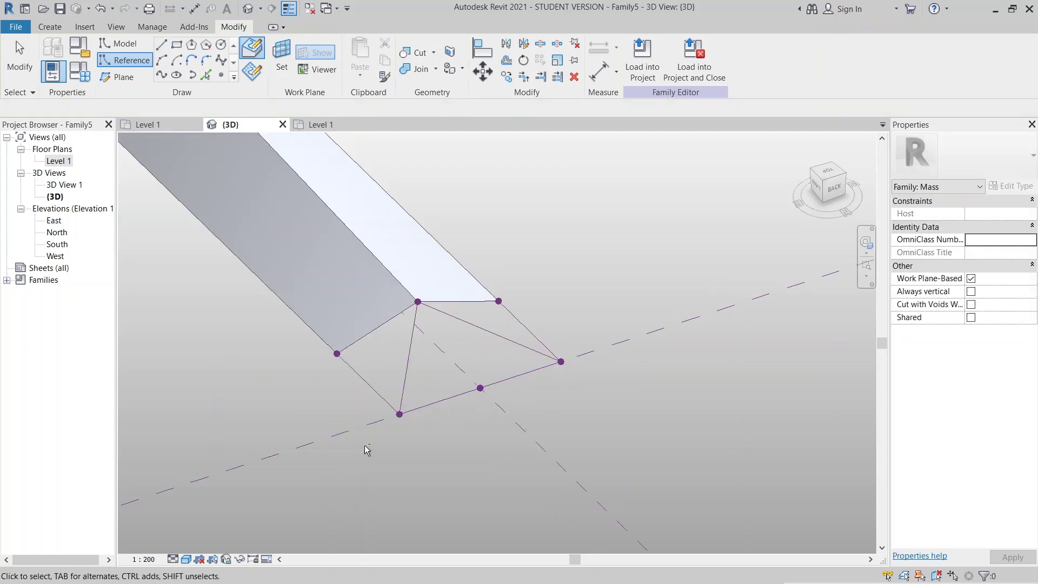
# - Turn the three-line reference chain at the roof end into a solid form
pyautogui.moveTo(375, 438); pyautogui.dragTo(388, 403, button='middle')
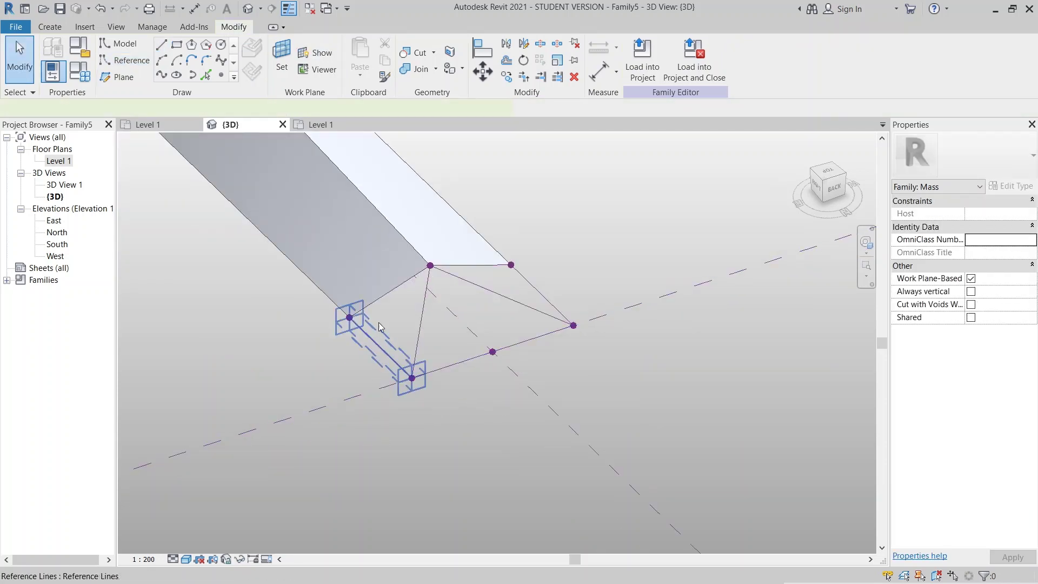
pyautogui.click(417, 320)
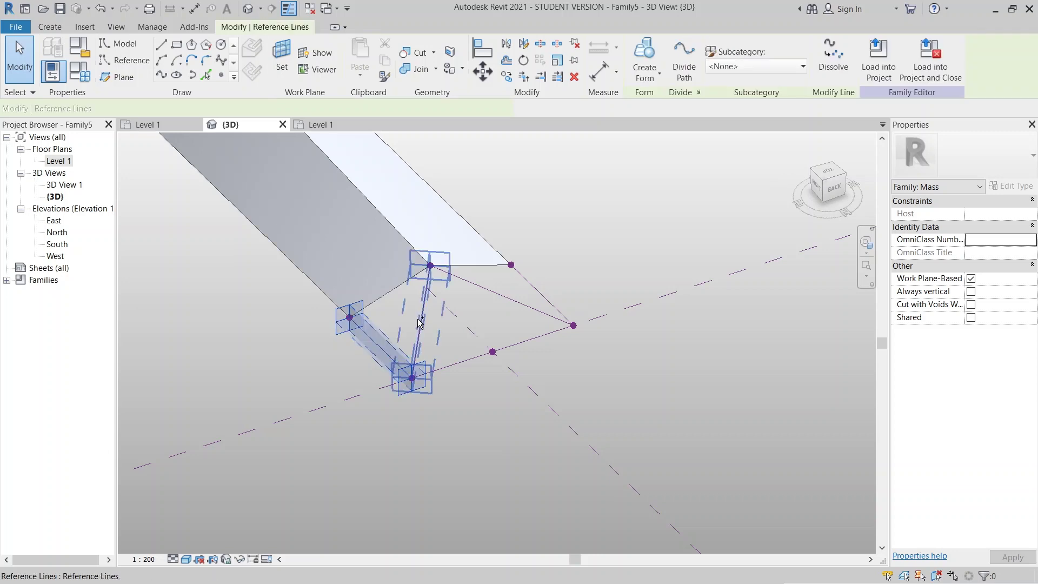
pyautogui.press('Tab')
pyautogui.click(380, 299)
pyautogui.click(643, 76)
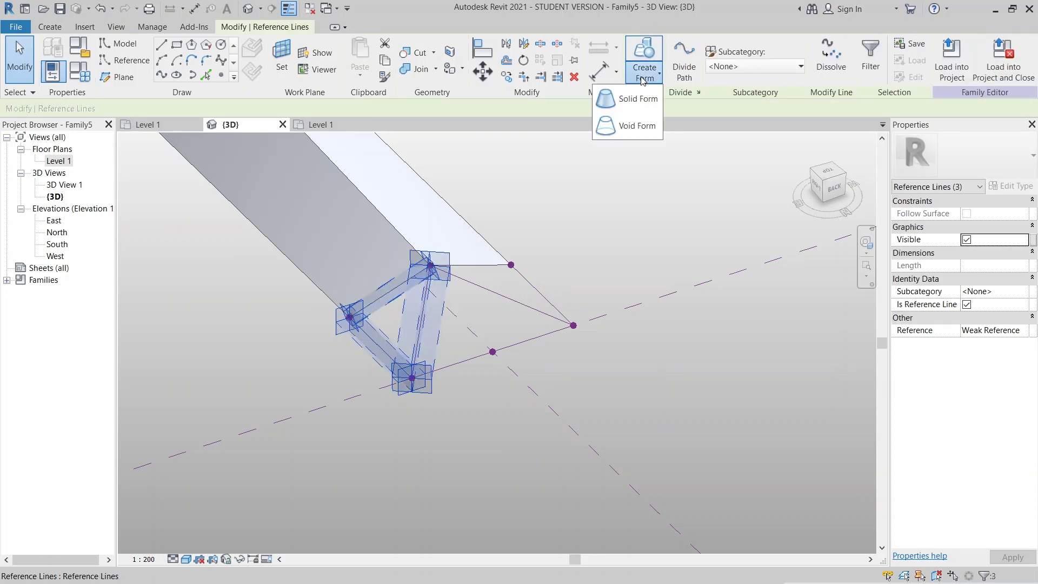
pyautogui.click(617, 98)
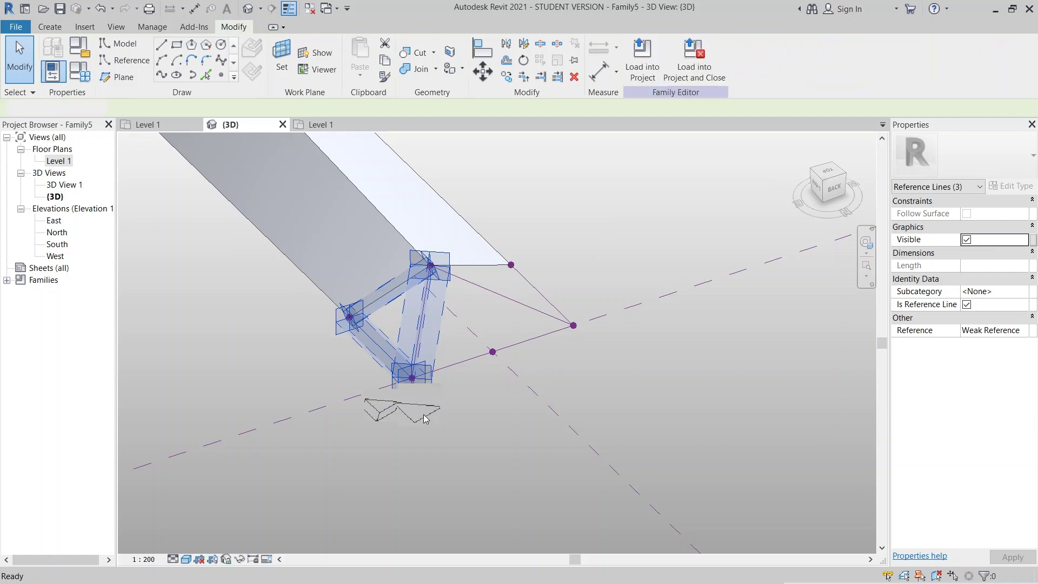
pyautogui.click(450, 420)
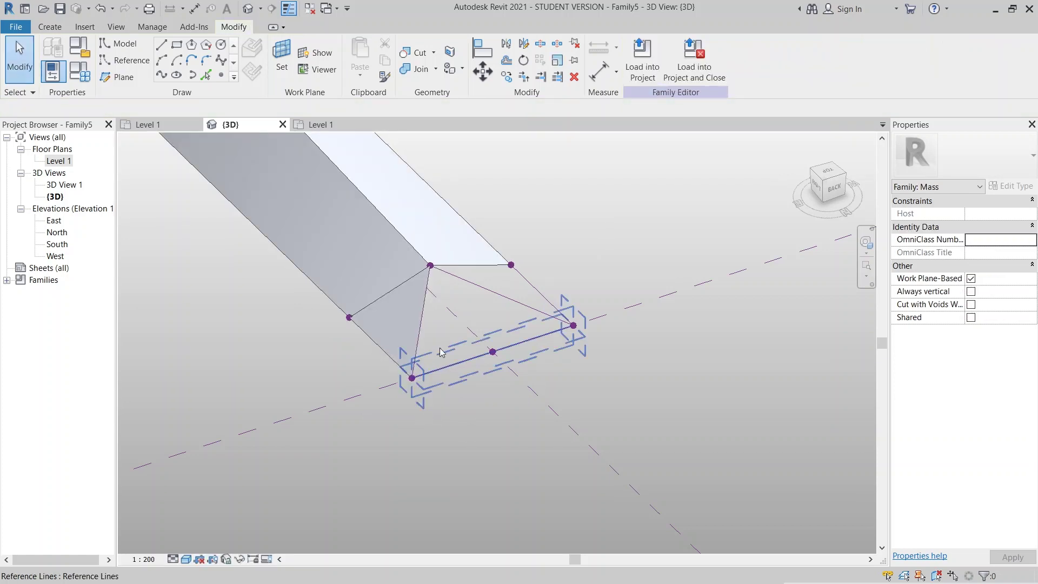
# - Create a triangular solid surface from the sloped, top-to-right and third reference lines
pyautogui.click(430, 330)
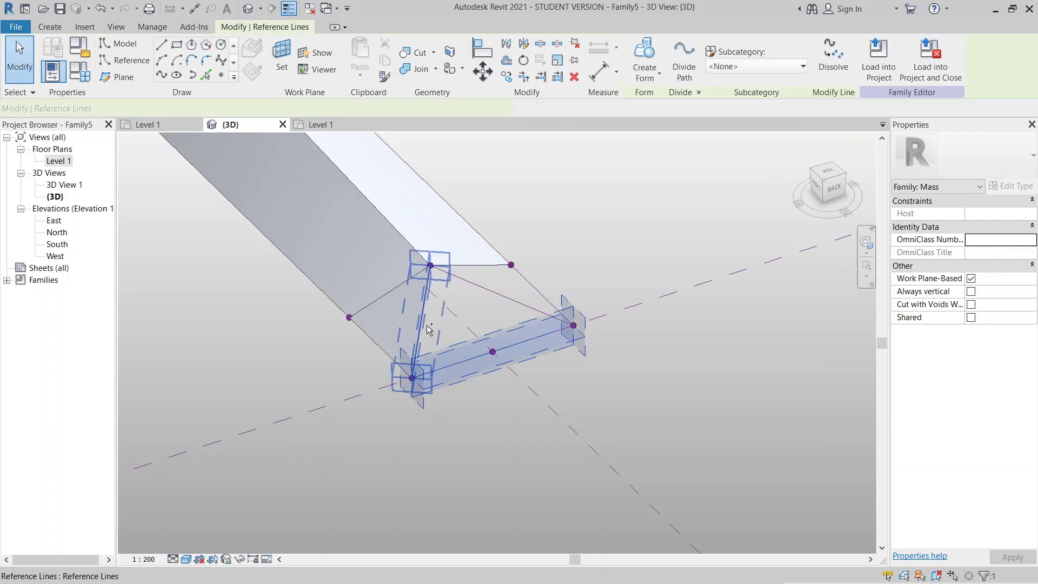
pyautogui.keyDown('ctrl'); pyautogui.click(476, 288); pyautogui.keyUp('ctrl')
pyautogui.click(650, 59)
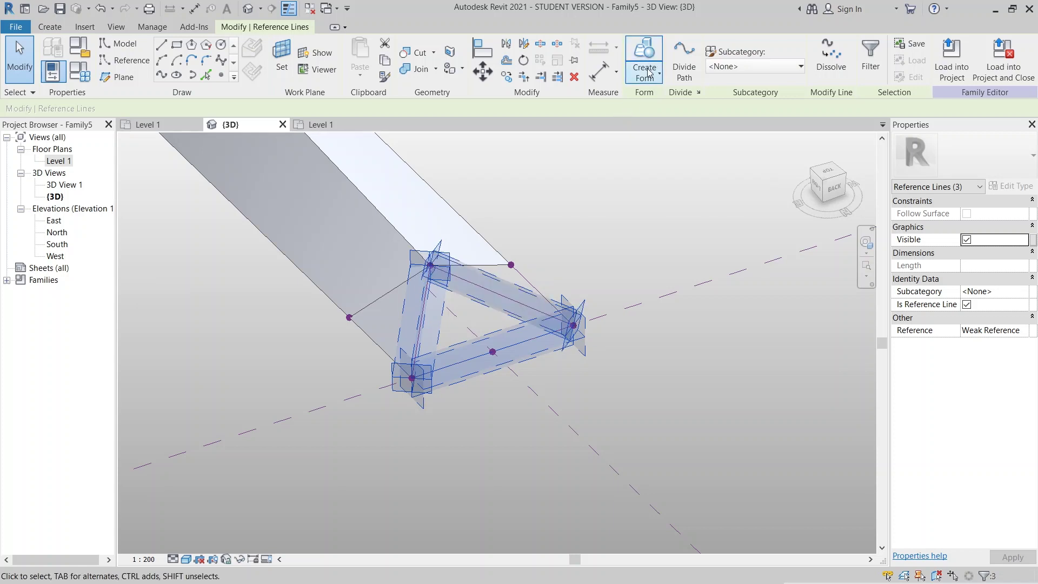
pyautogui.click(649, 74)
pyautogui.click(638, 99)
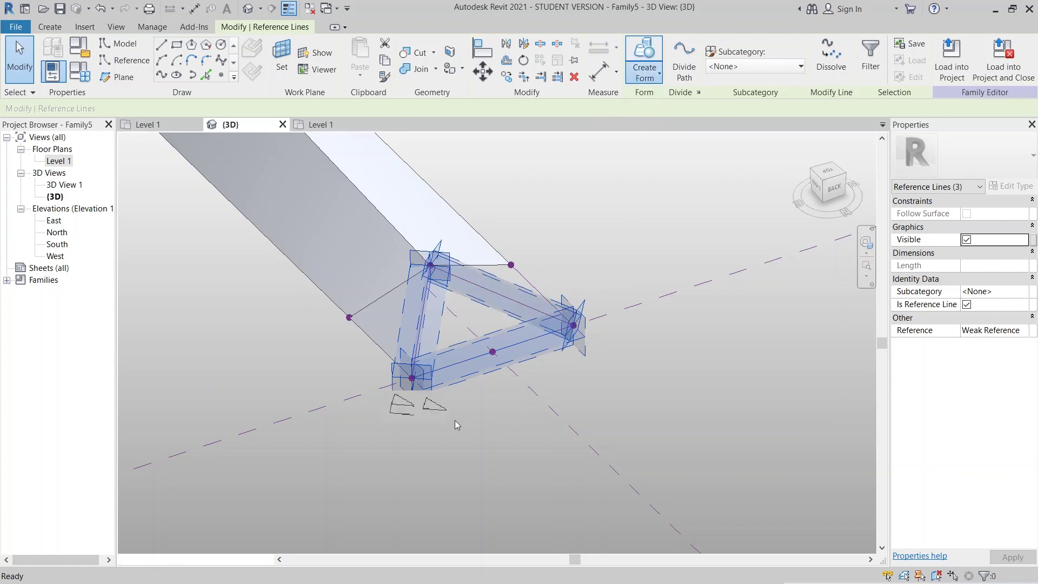
pyautogui.click(435, 404)
pyautogui.scroll(-3, 638, 416)
pyautogui.keyDown('shift'); pyautogui.moveTo(621, 430); pyautogui.dragTo(596, 370, button='middle'); pyautogui.keyUp('shift')
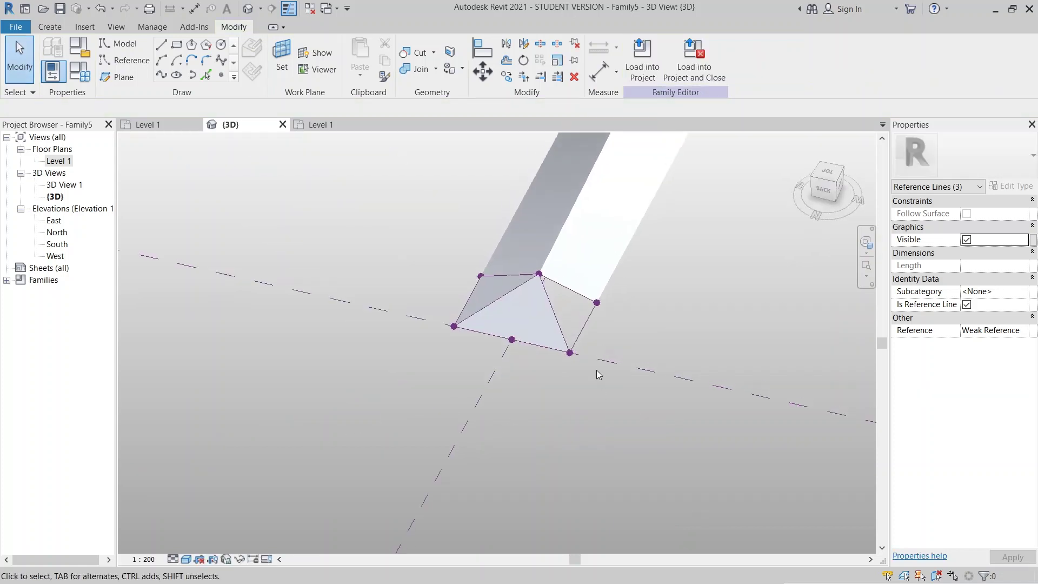
# - Build a form from the last end triangle's reference lines, then view the mass from low side
pyautogui.click(596, 370)
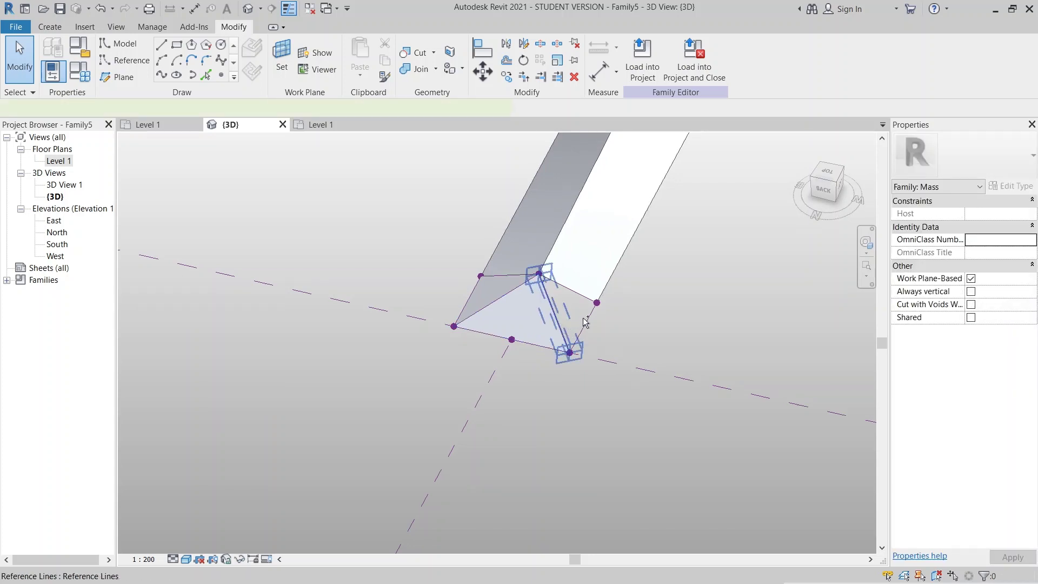
pyautogui.click(586, 323)
pyautogui.keyDown('ctrl'); pyautogui.click(573, 292); pyautogui.keyUp('ctrl')
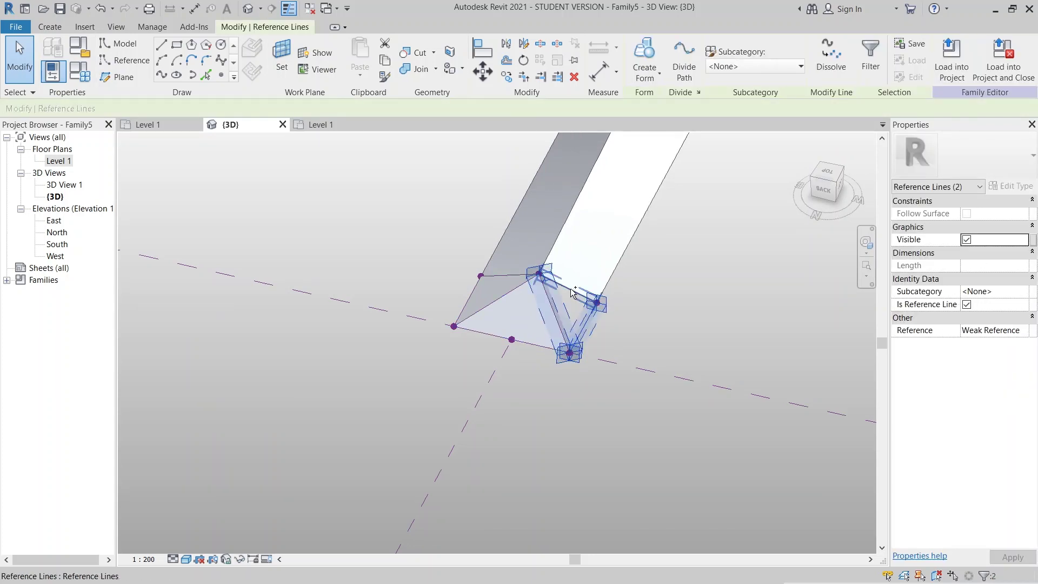
pyautogui.click(646, 70)
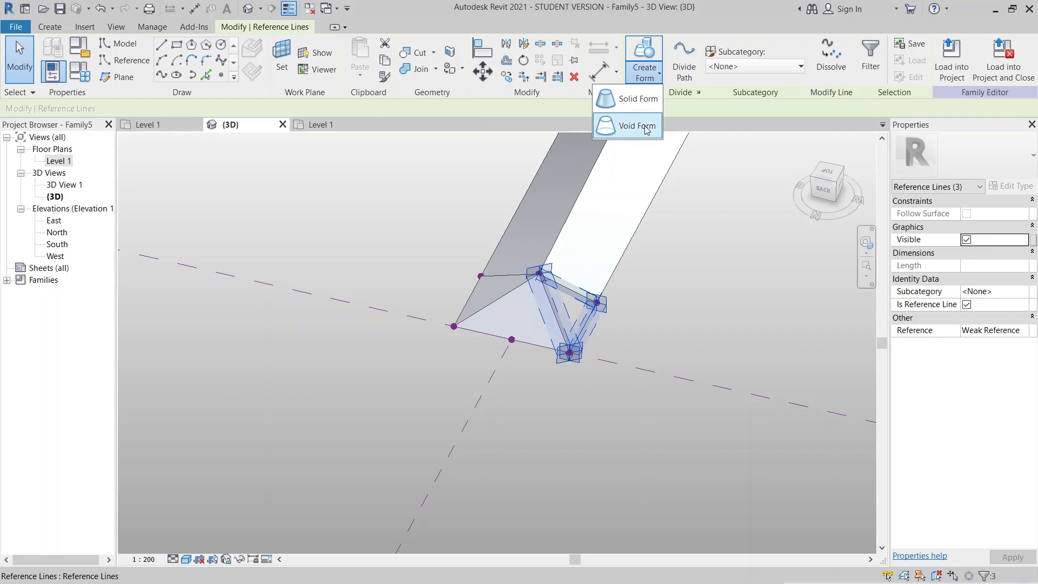
pyautogui.click(638, 101)
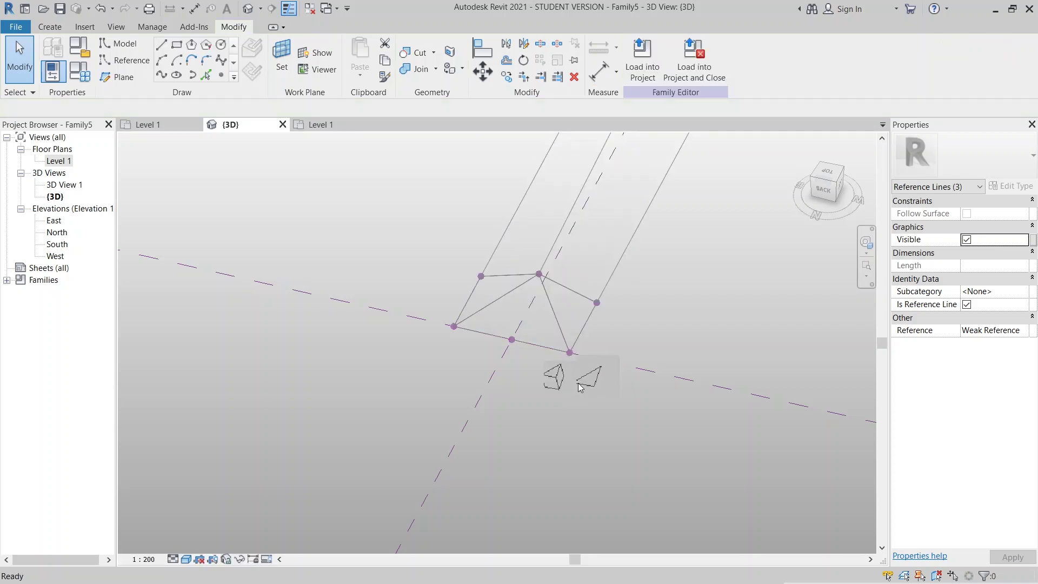
pyautogui.click(606, 375)
pyautogui.keyDown('shift'); pyautogui.moveTo(609, 377); pyautogui.dragTo(716, 463, button='middle'); pyautogui.keyUp('shift')
pyautogui.scroll(3, 557, 352)
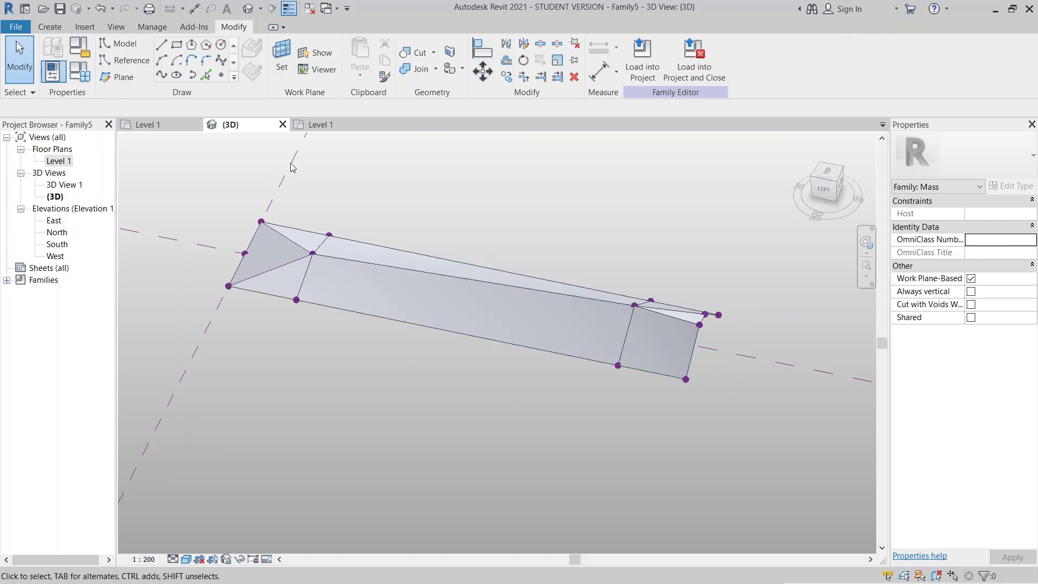
# - Create a new project from the Metric-Architectural Template
pyautogui.hotkey('ctrl', 'n')
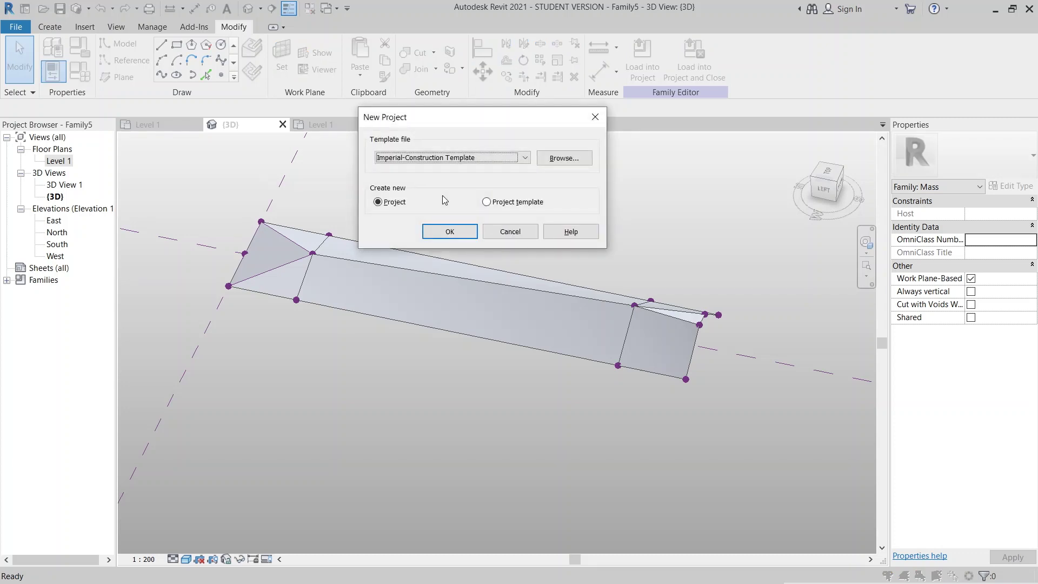
pyautogui.click(443, 159)
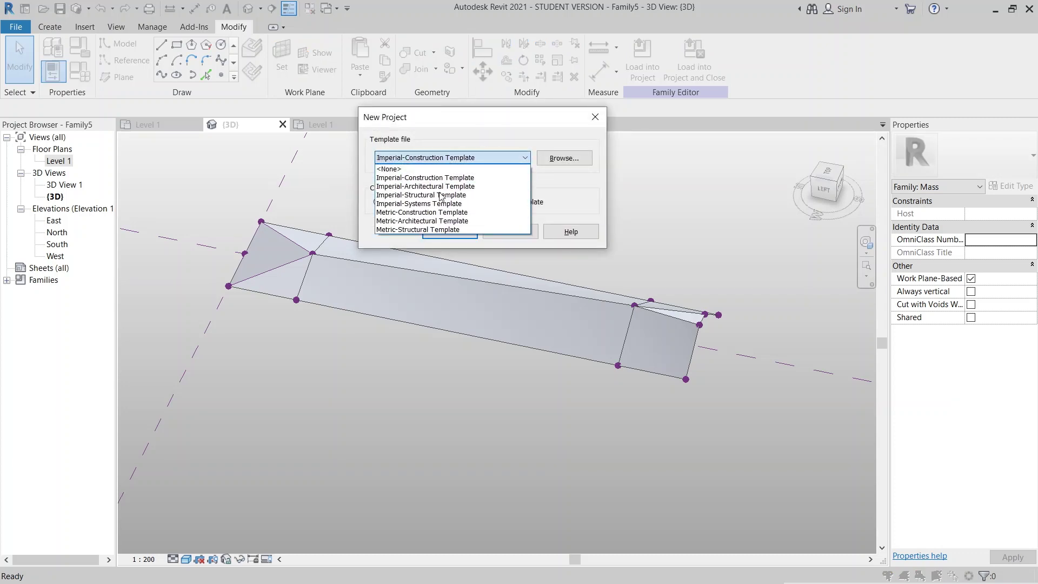
pyautogui.click(449, 221)
pyautogui.click(450, 232)
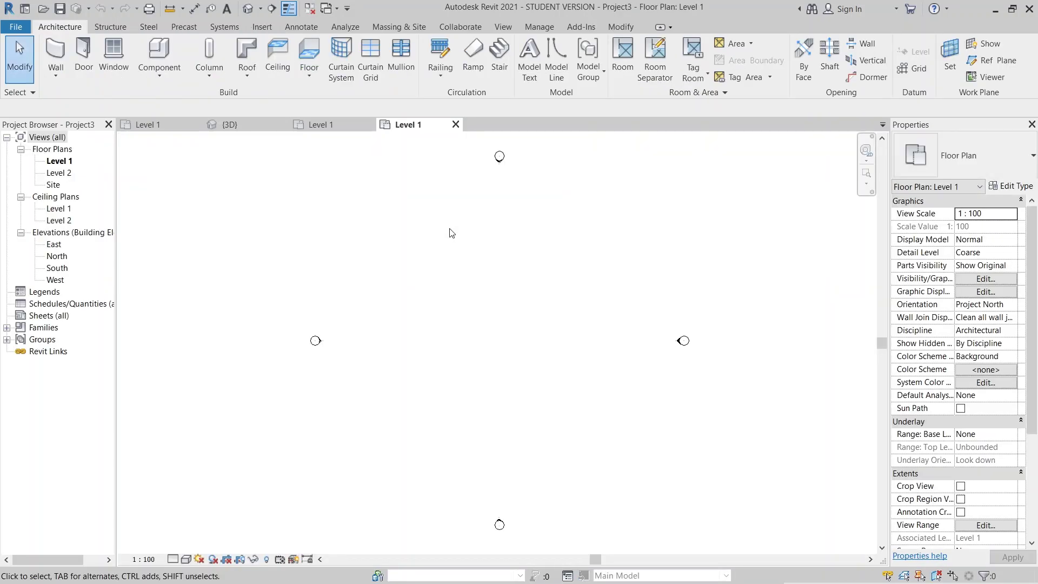
# - Load the roof mass family into Project3
pyautogui.click(233, 129)
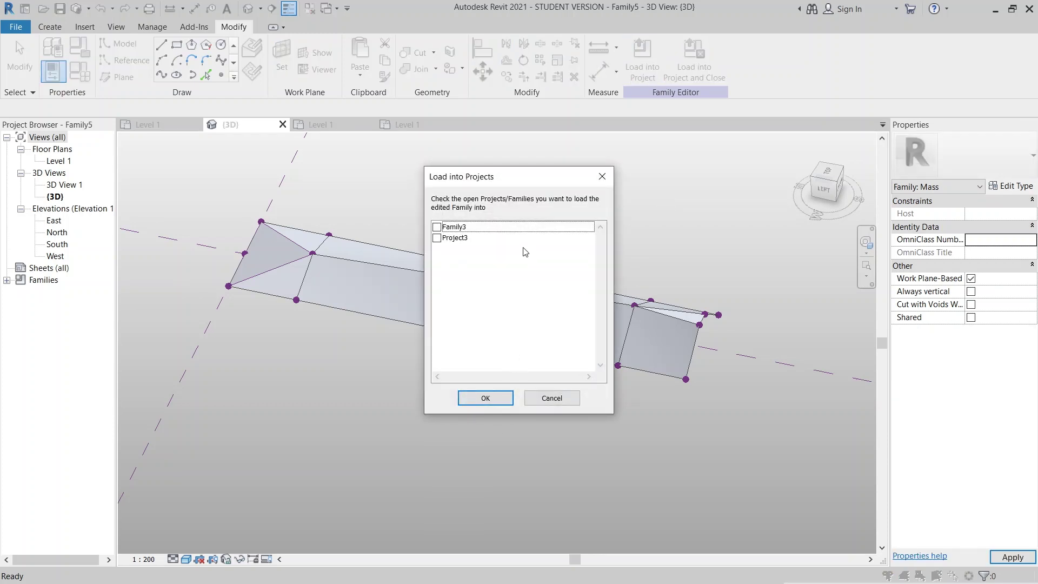
pyautogui.click(437, 239)
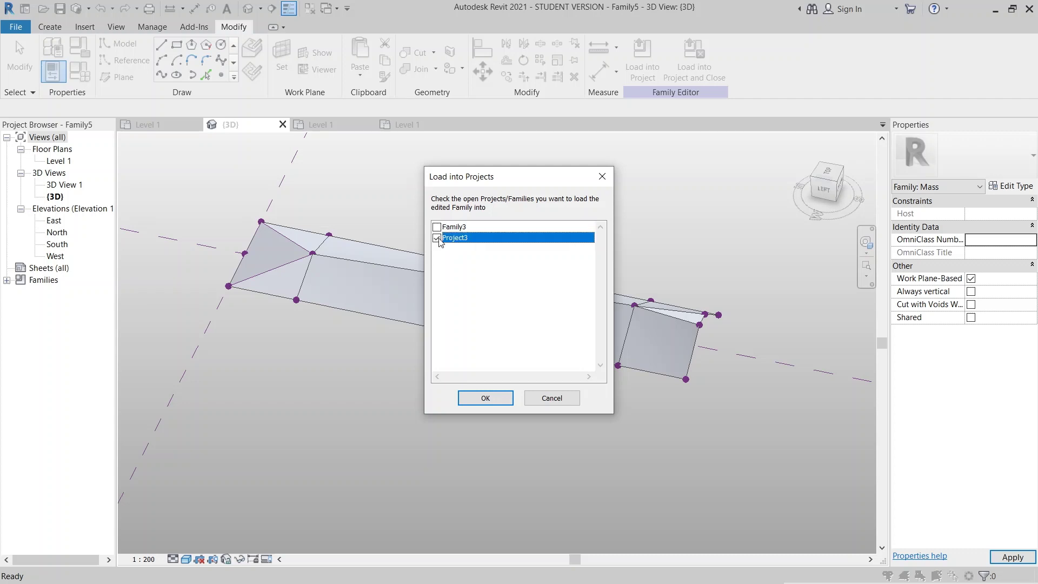
pyautogui.click(475, 399)
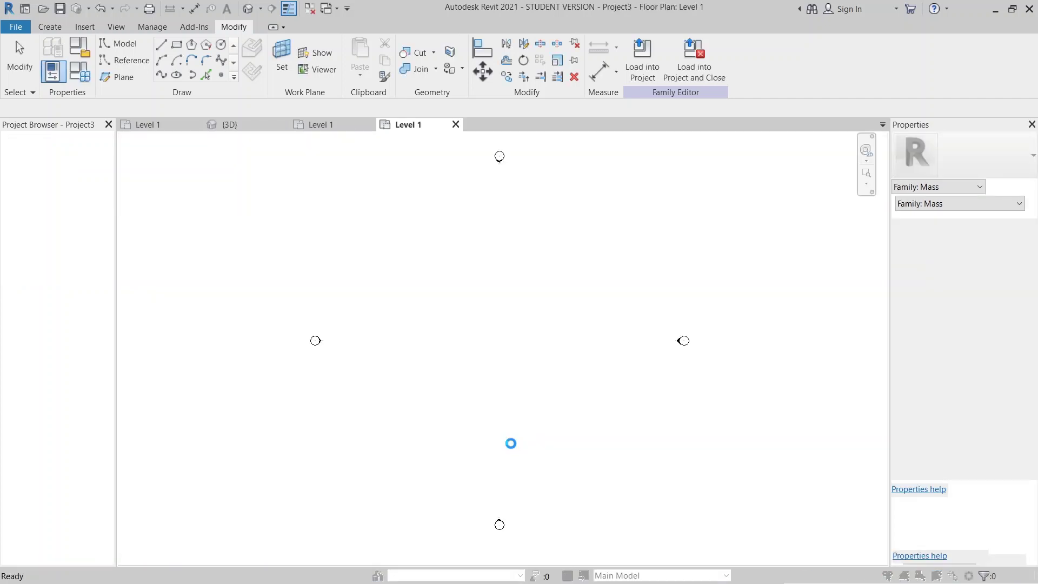
# - Place a single roof mass instance near the centre of the Level 1 plan
pyautogui.click(625, 180)
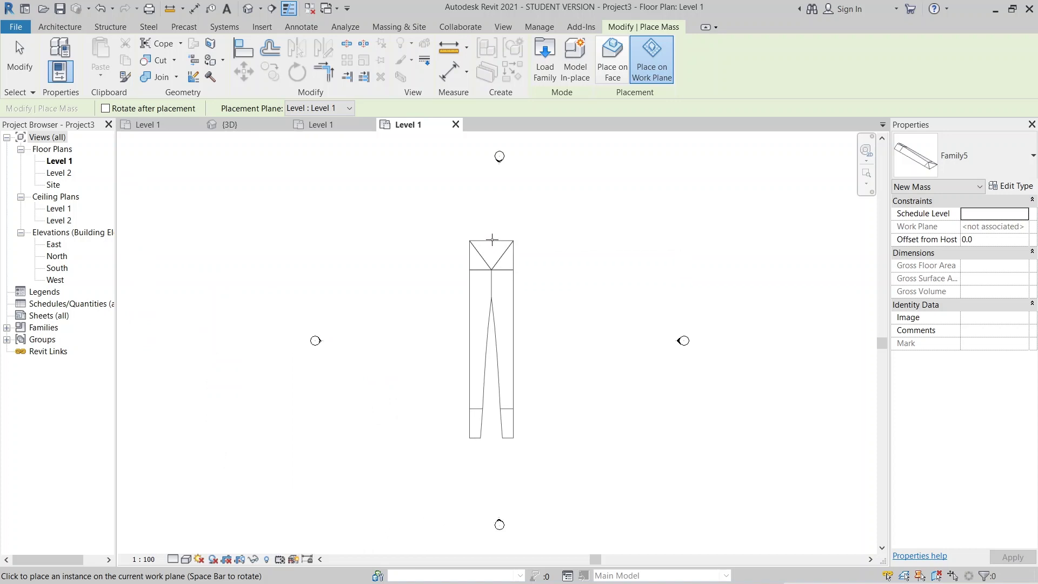
pyautogui.click(492, 238)
pyautogui.press('Escape')
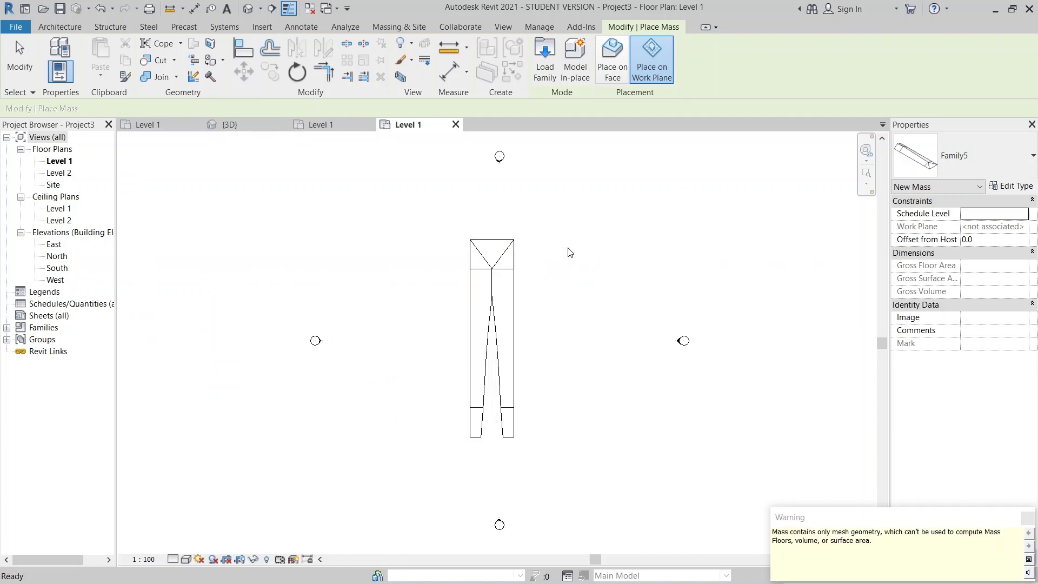
pyautogui.press('Escape')
pyautogui.click(246, 10)
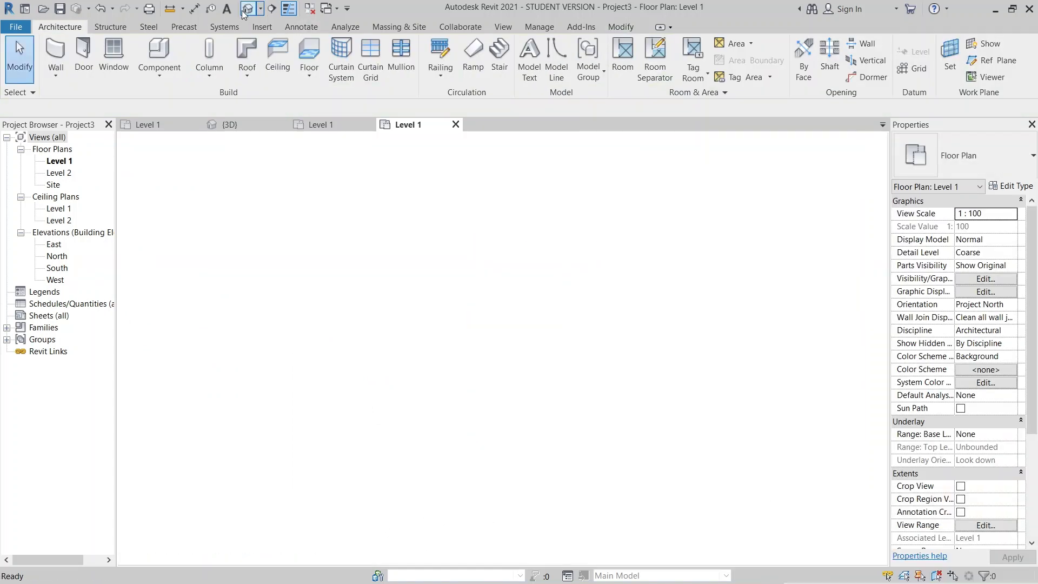
# - Hide the Levels annotation category with VG and orbit the 3D view around the roof mass
pyautogui.scroll(-2, 522, 414)
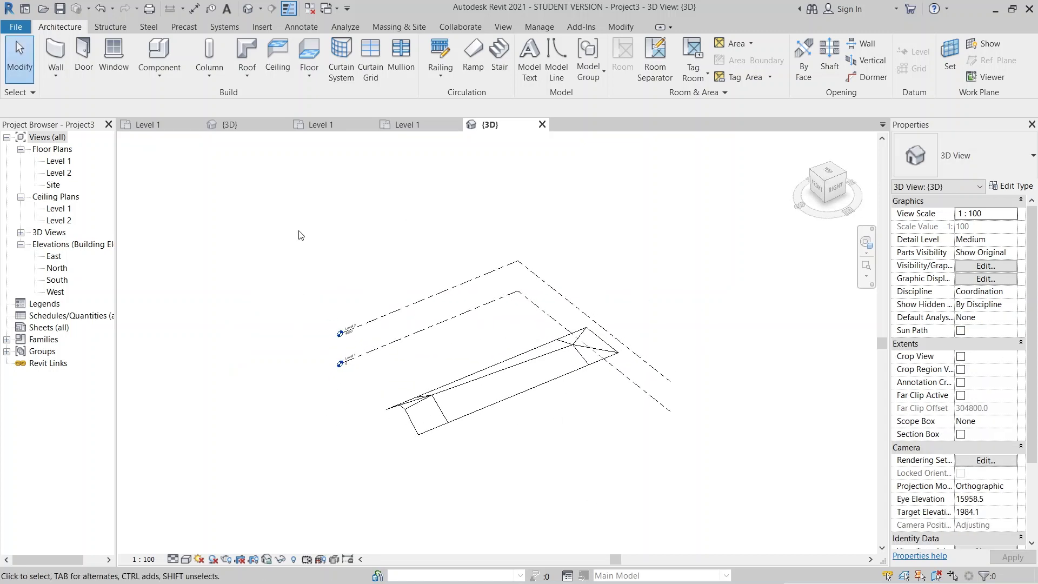
pyautogui.press('v')
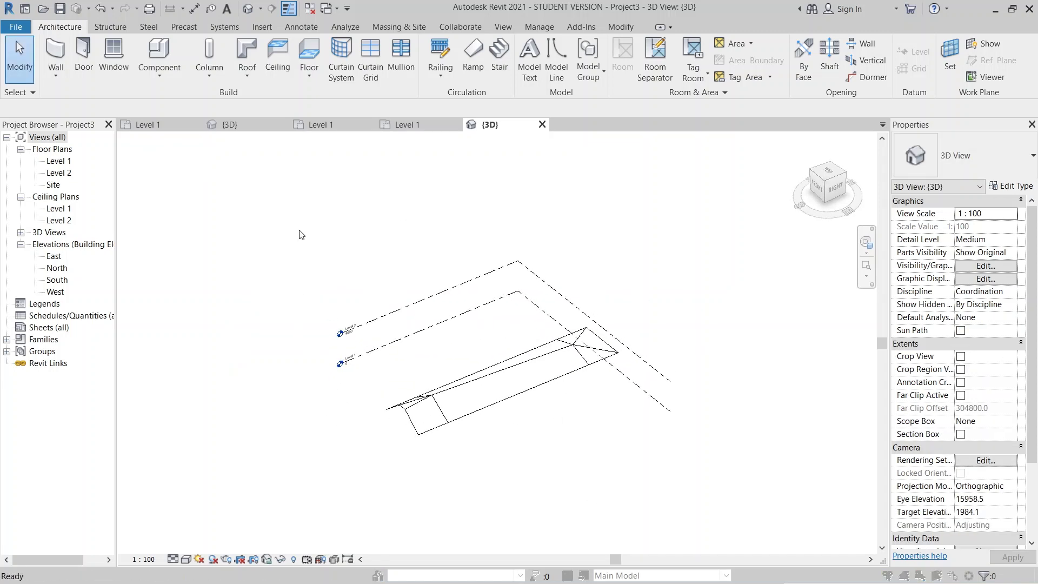
pyautogui.press('g')
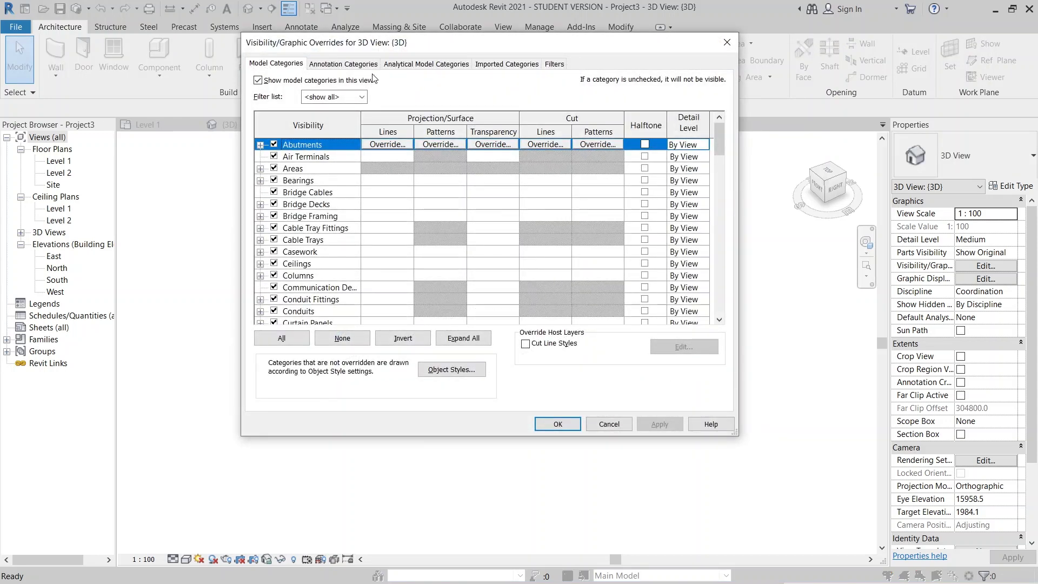
pyautogui.click(370, 62)
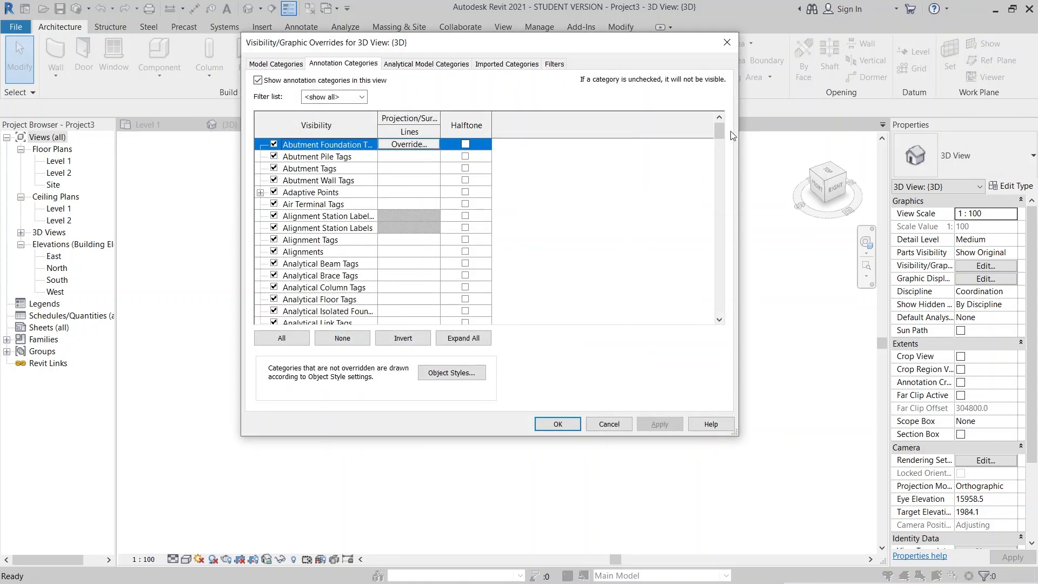
pyautogui.moveTo(719, 132)
pyautogui.mouseDown()
pyautogui.moveTo(725, 244)
pyautogui.moveTo(731, 229)
pyautogui.moveTo(338, 207)
pyautogui.mouseUp()
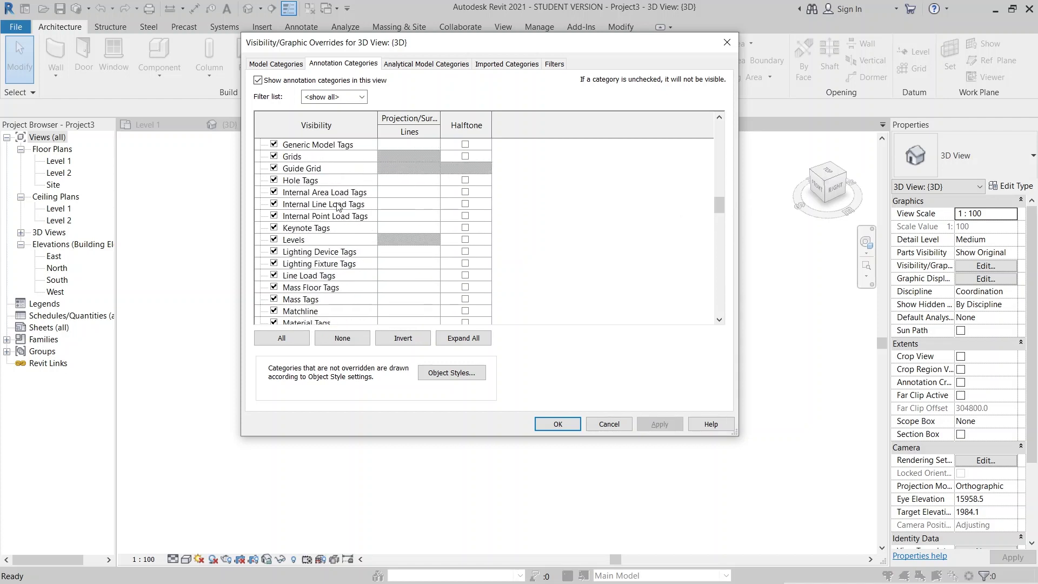
pyautogui.click(273, 239)
pyautogui.click(659, 423)
pyautogui.click(558, 424)
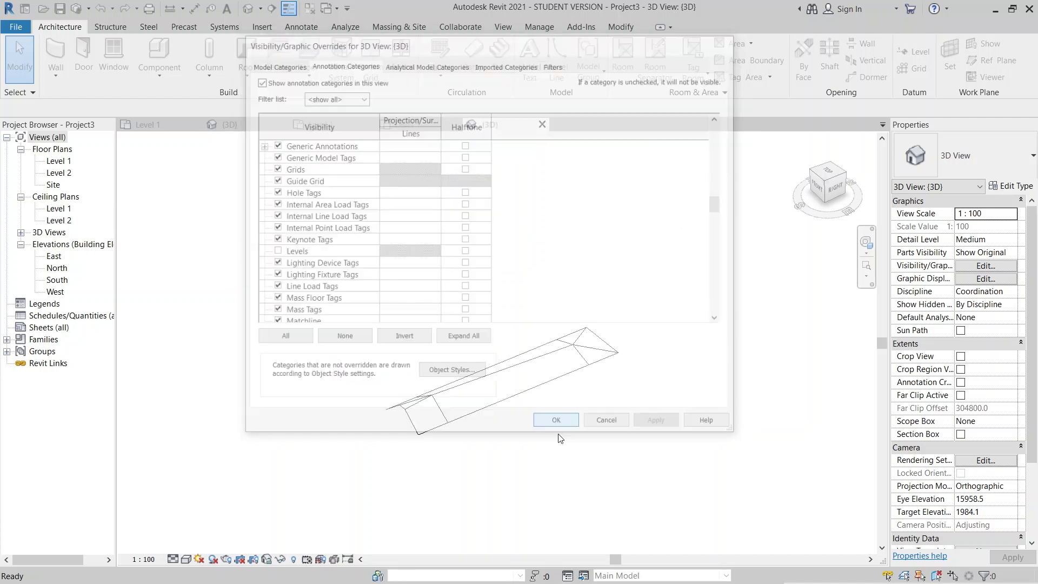
pyautogui.scroll(3, 493, 438)
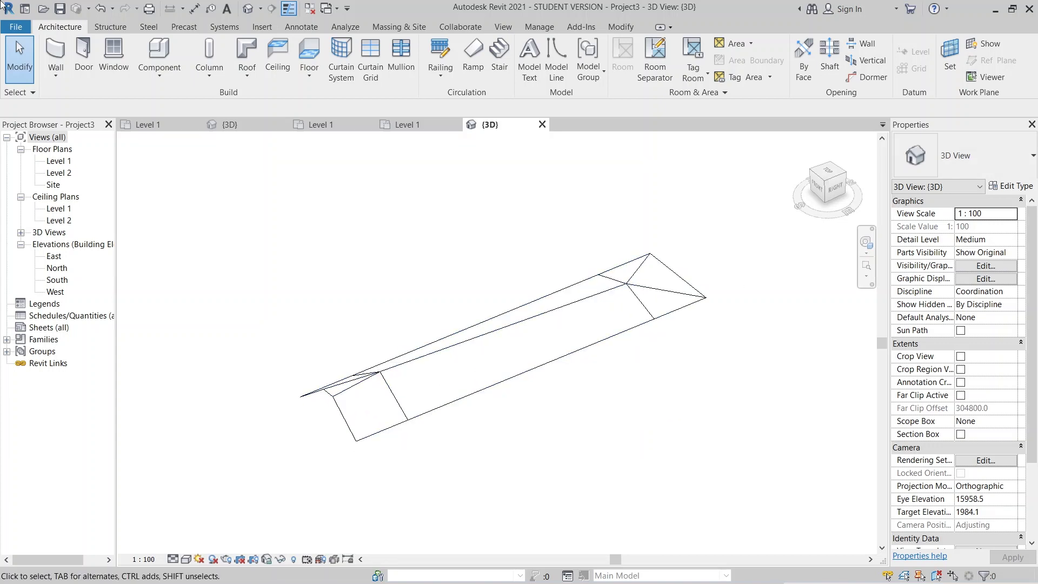
pyautogui.keyDown('shift'); pyautogui.moveTo(478, 410); pyautogui.dragTo(593, 372, button='middle'); pyautogui.keyUp('shift')
pyautogui.scroll(2, 514, 403)
pyautogui.moveTo(514, 404); pyautogui.dragTo(546, 400, button='middle')
pyautogui.moveTo(514, 365); pyautogui.dragTo(487, 424, button='middle')
pyautogui.scroll(-2, 575, 286)
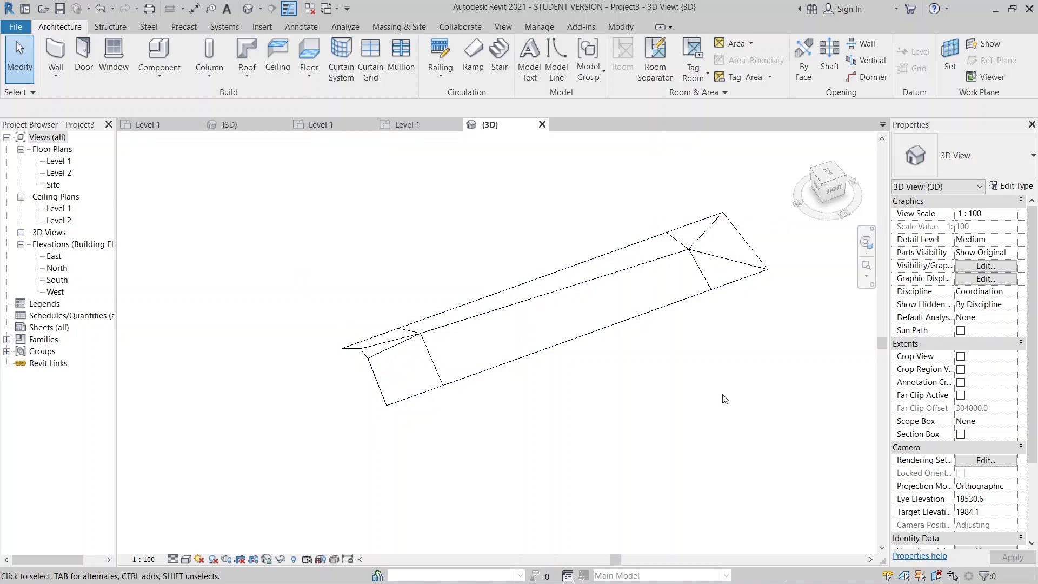
# - Start Roof by Face on the mass with type Generic - 125mm and open its structure layers
pyautogui.click(550, 347)
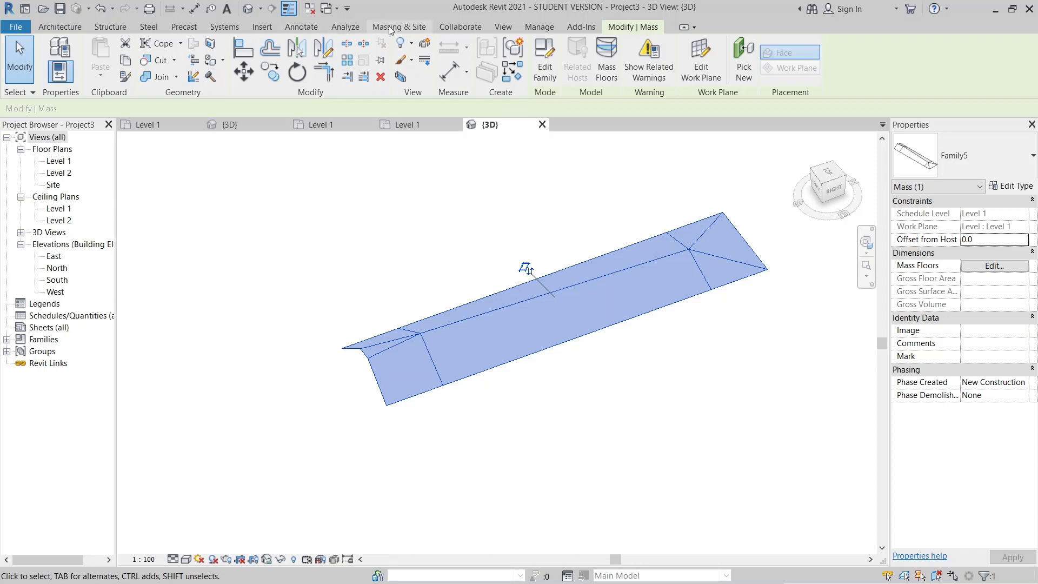
pyautogui.click(399, 27)
pyautogui.click(234, 58)
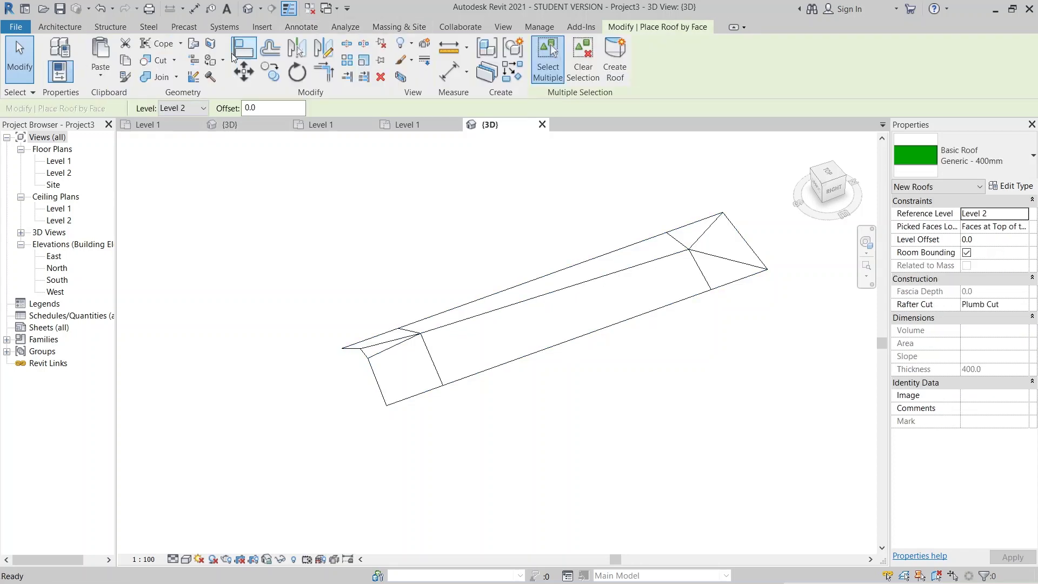
pyautogui.click(968, 157)
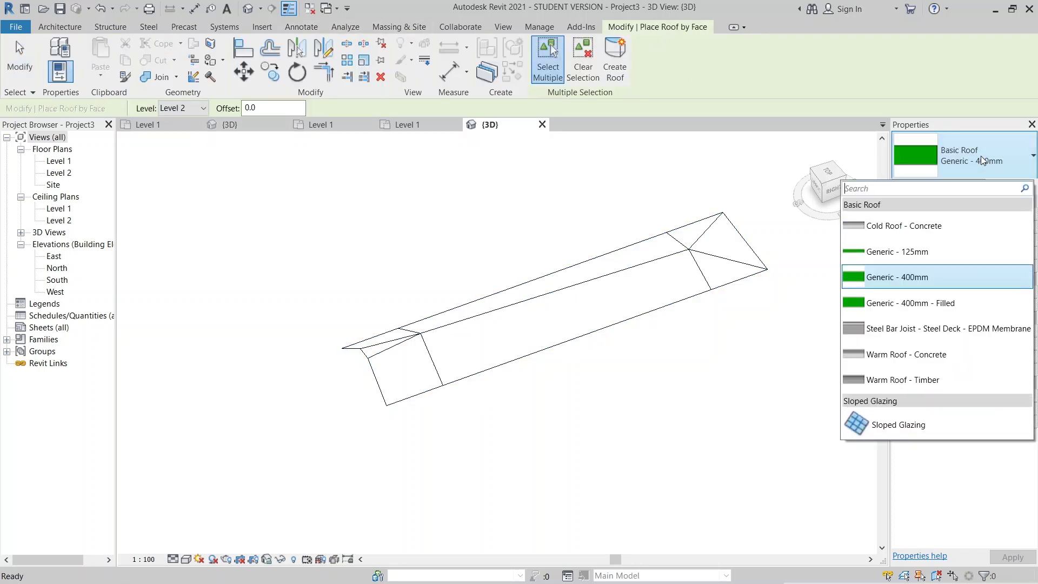
pyautogui.click(943, 253)
pyautogui.click(1017, 186)
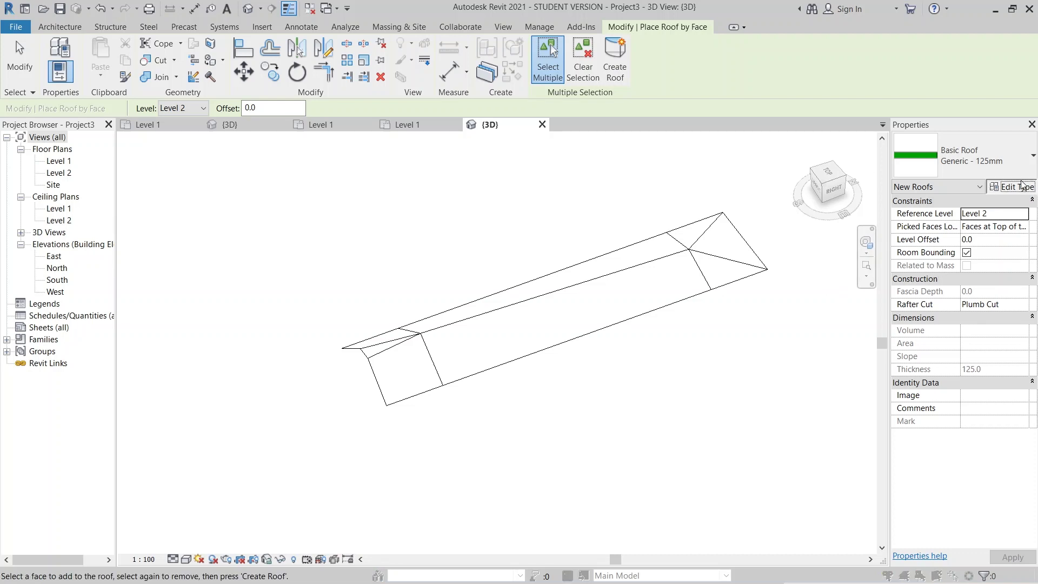
pyautogui.click(592, 192)
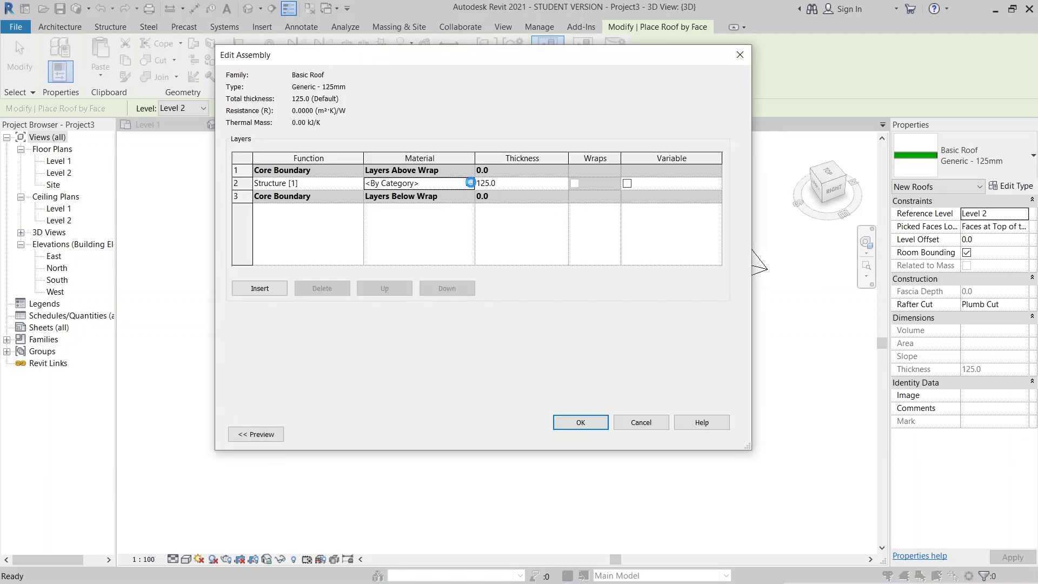
# - Create a new material named Roof for the structure layer
pyautogui.click(470, 183)
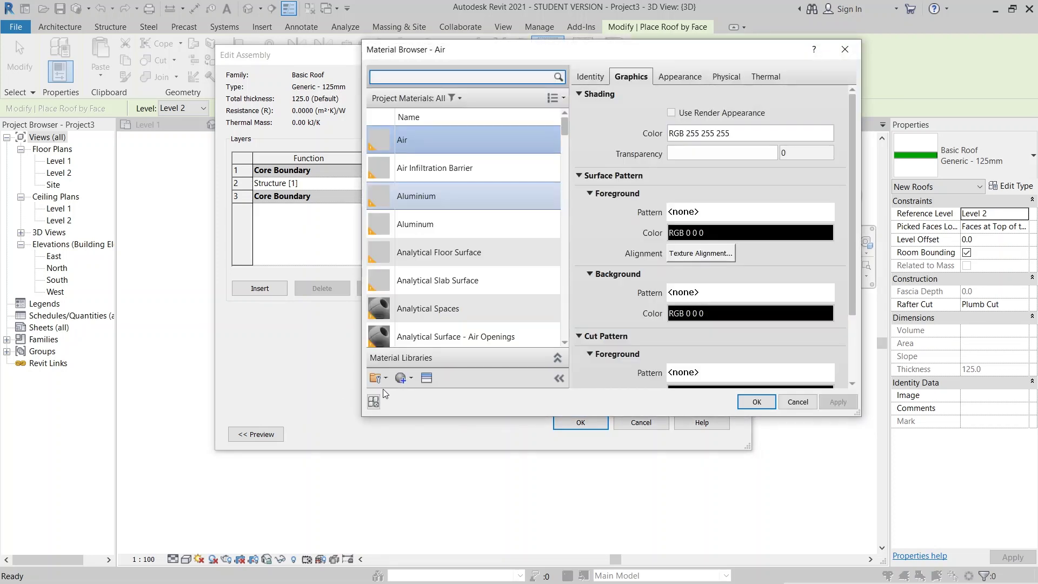
pyautogui.click(403, 377)
pyautogui.click(410, 396)
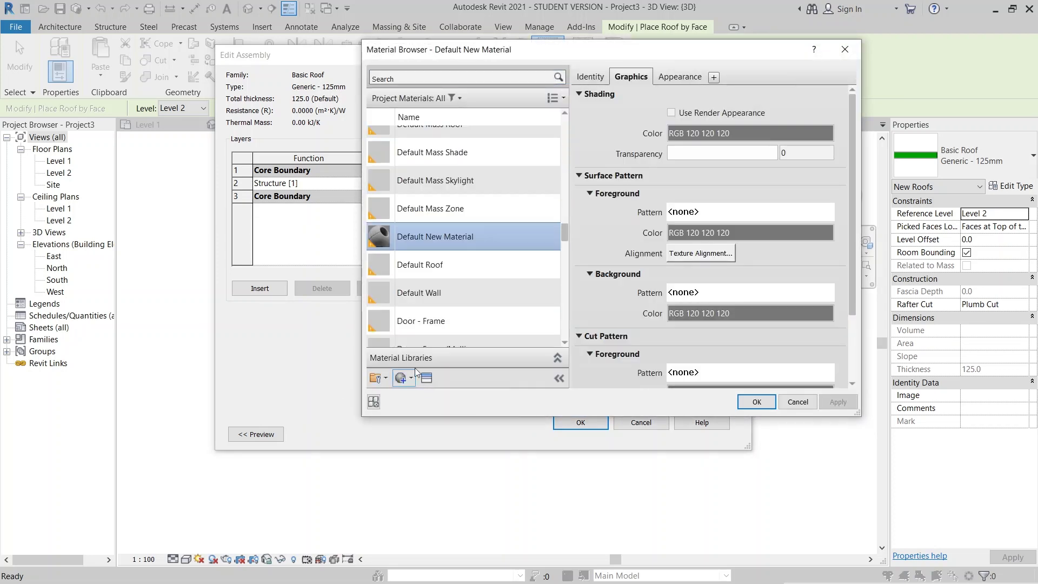
pyautogui.rightClick(445, 241)
pyautogui.click(476, 270)
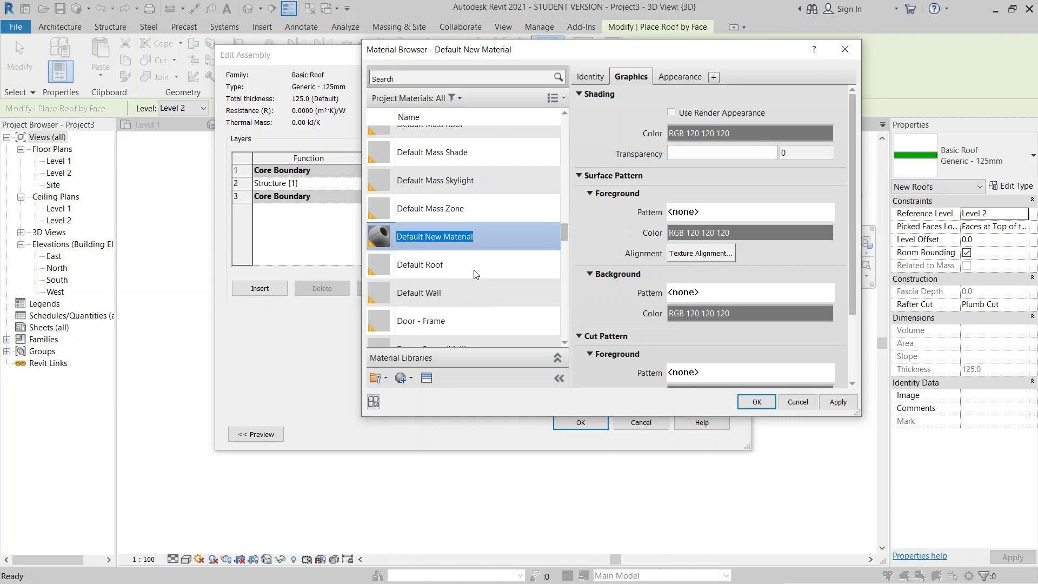
pyautogui.write('Roof')
pyautogui.press('Return')
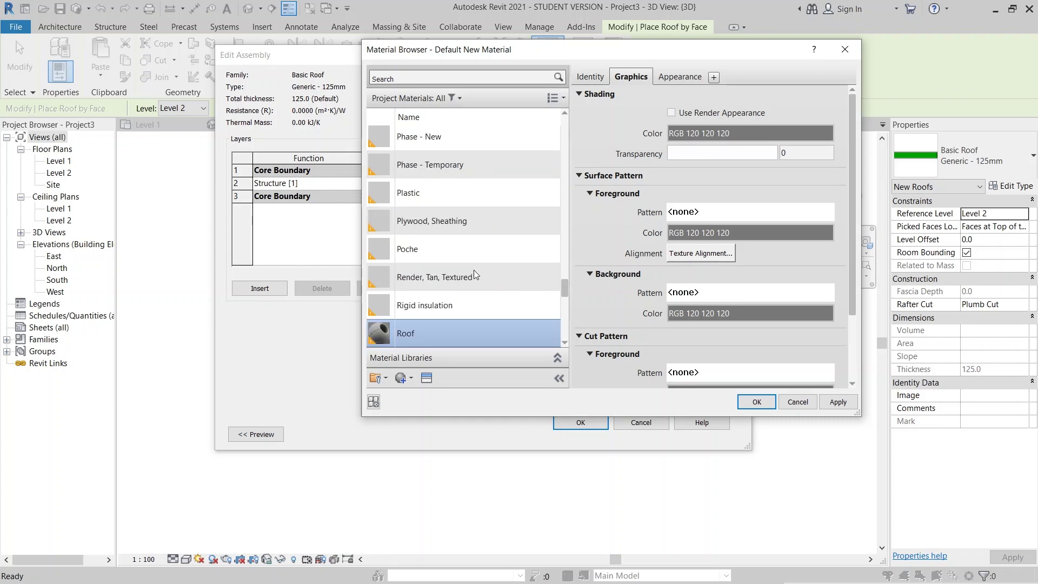
# - Give the Roof material the Standing Seam - Metal - Red appearance
pyautogui.click(427, 378)
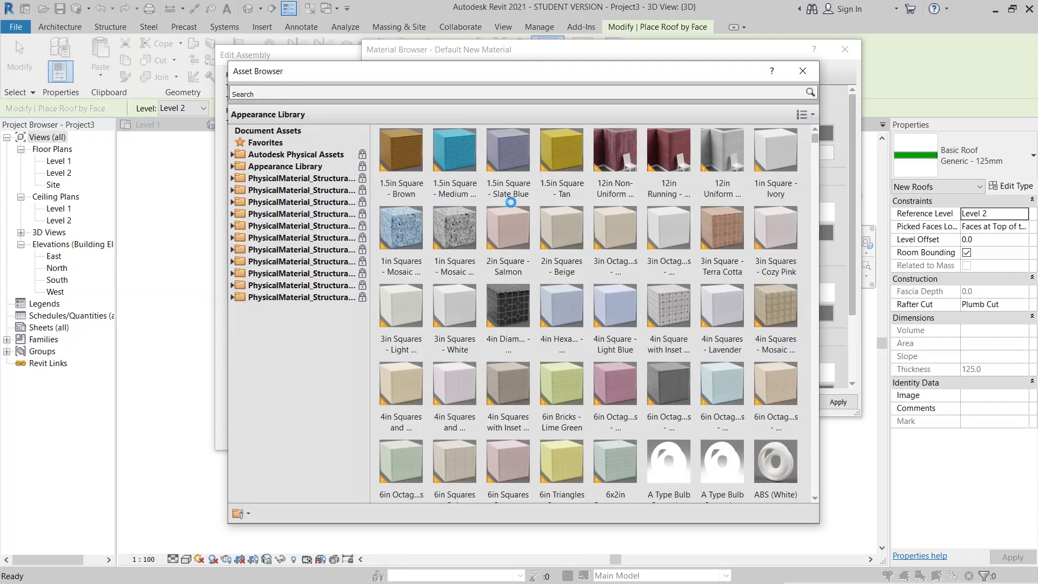
pyautogui.click(278, 167)
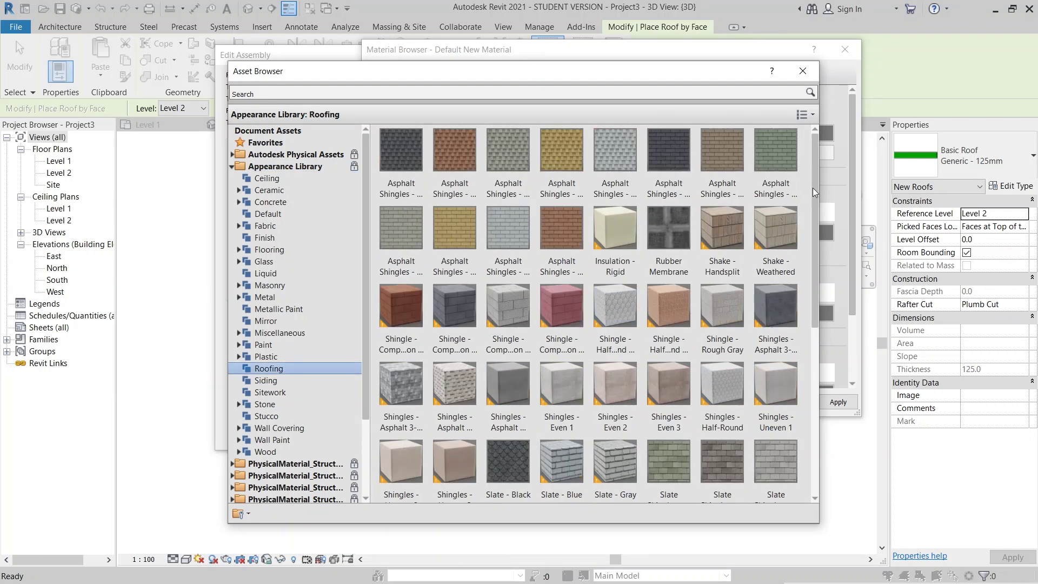
pyautogui.scroll(-5, 817, 258)
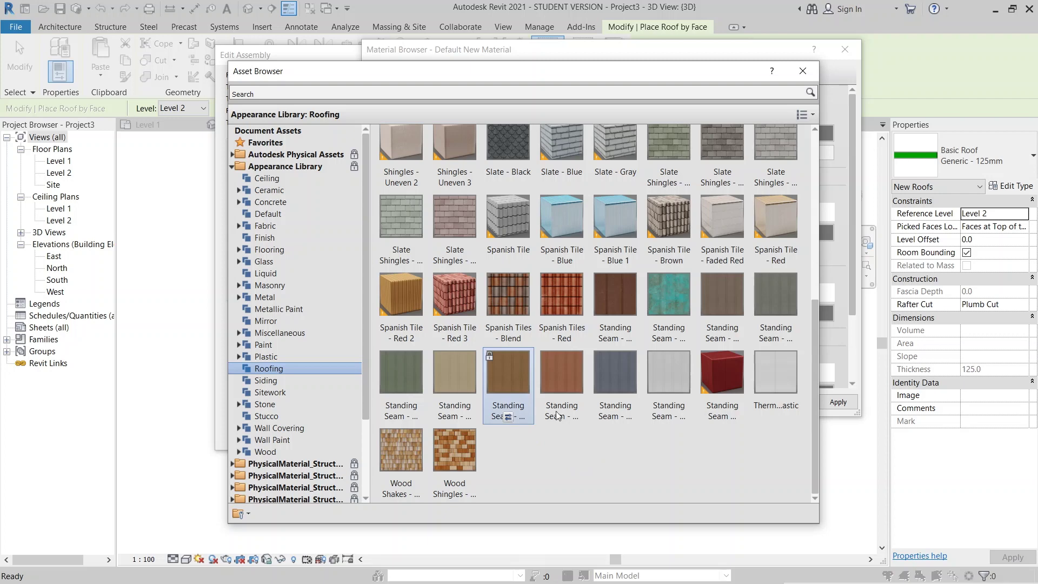
pyautogui.click(803, 73)
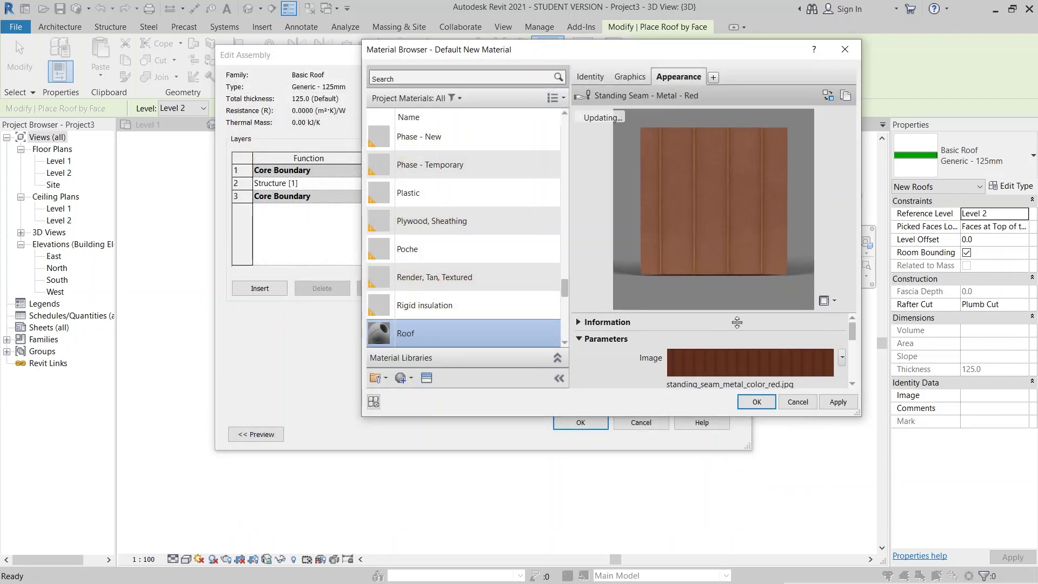
pyautogui.moveTo(737, 322); pyautogui.dragTo(738, 333)
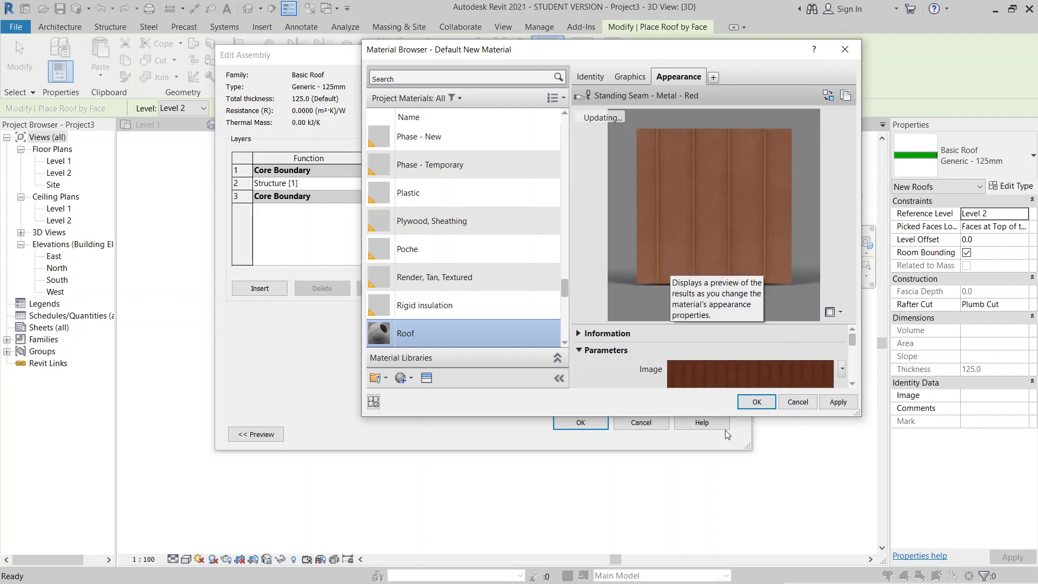
# - Apply Roof as the structure material and save the Generic - 125mm roof type
pyautogui.click(837, 401)
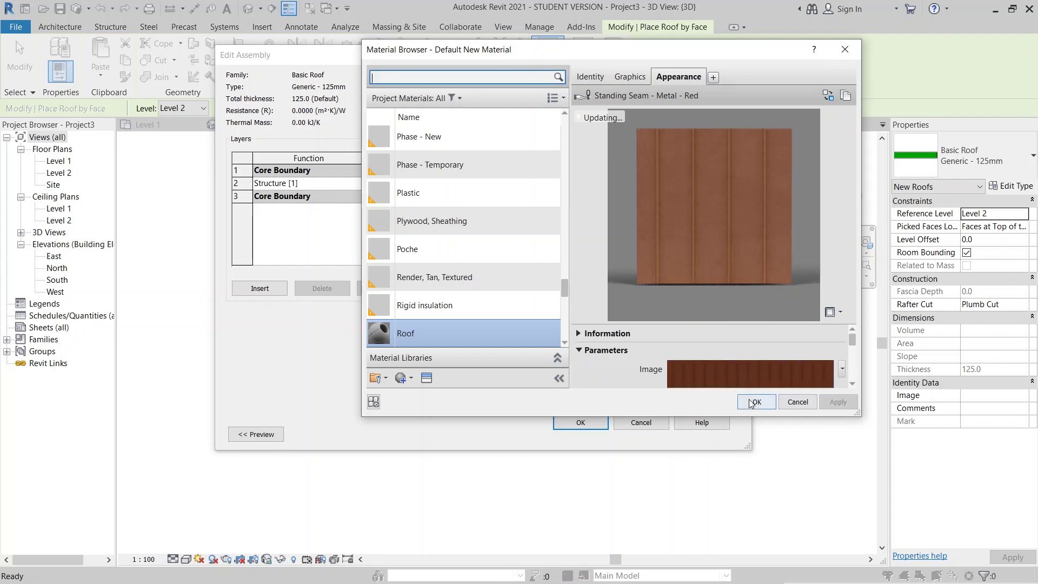
pyautogui.click(757, 402)
pyautogui.click(570, 424)
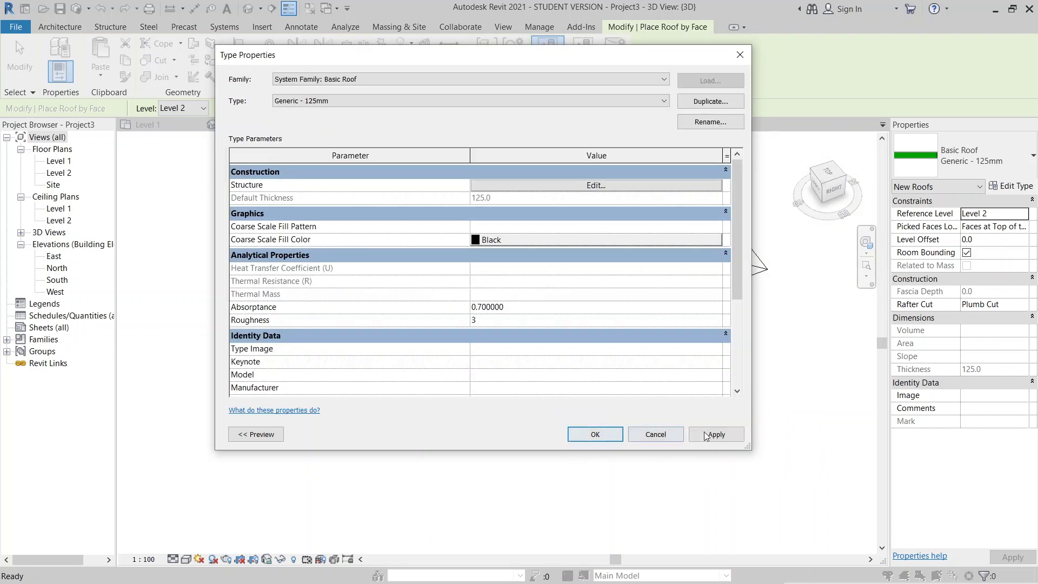
pyautogui.click(706, 436)
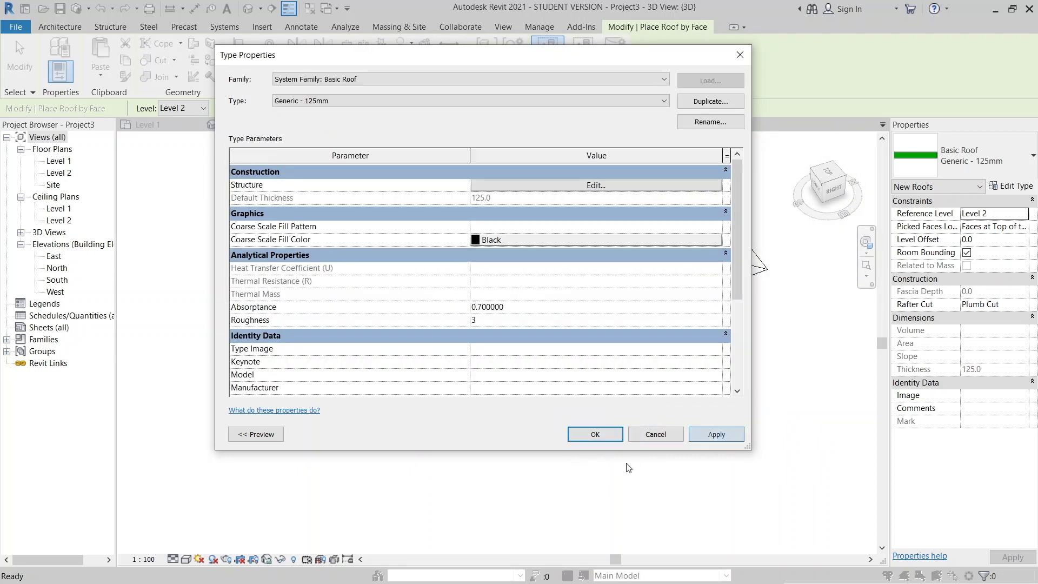
pyautogui.click(595, 435)
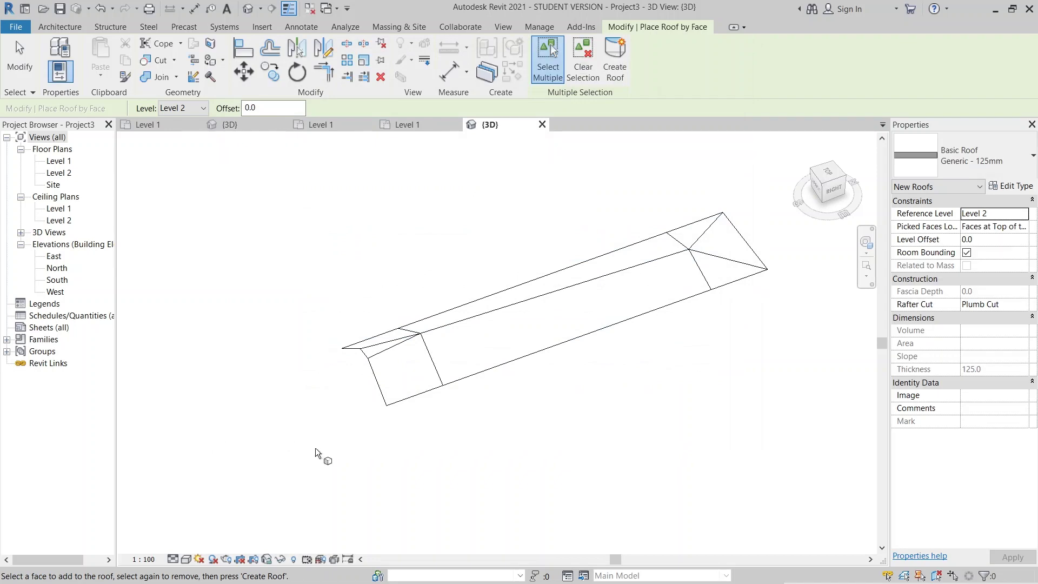
# - Create roofs on the near end face and the two small triangular faces at the near end
pyautogui.scroll(3, 353, 400)
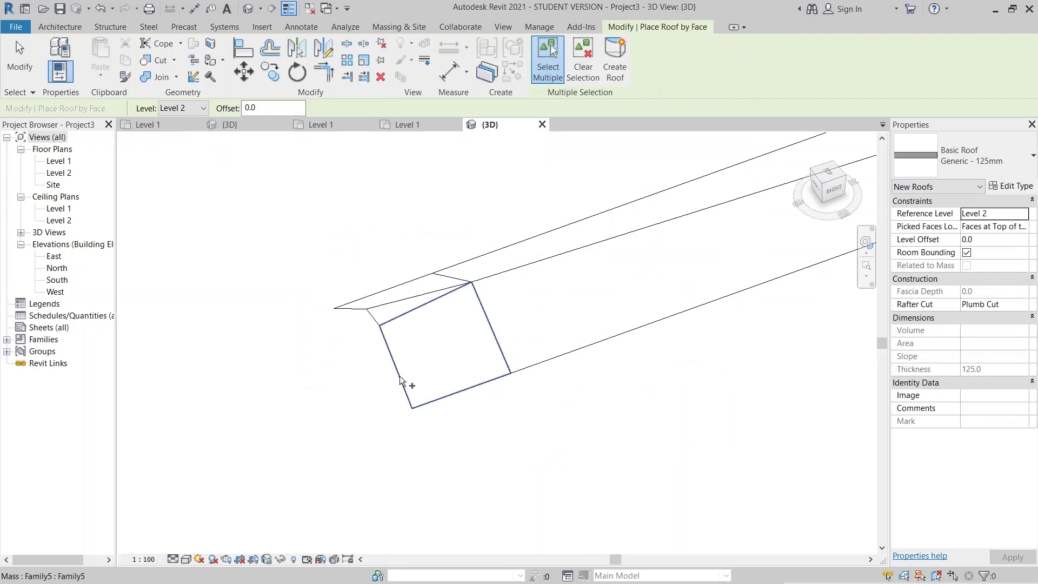
pyautogui.click(400, 377)
pyautogui.click(616, 62)
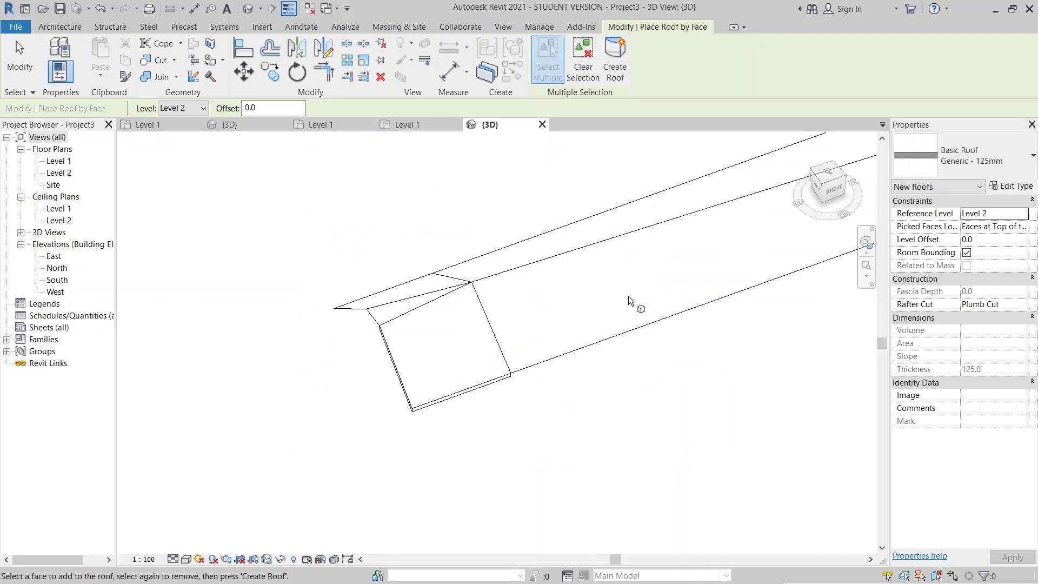
pyautogui.click(426, 292)
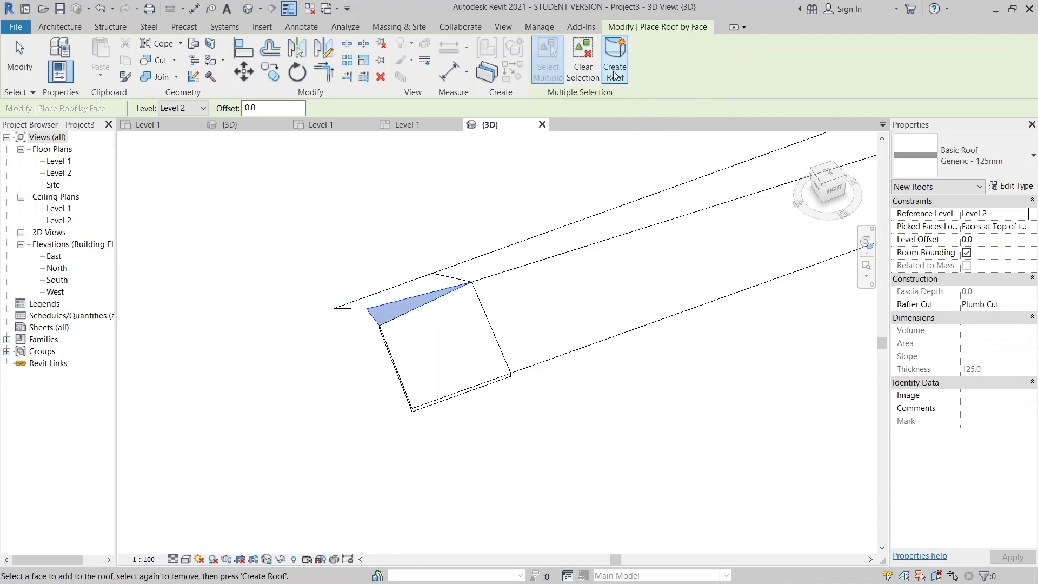
pyautogui.click(615, 62)
pyautogui.click(404, 290)
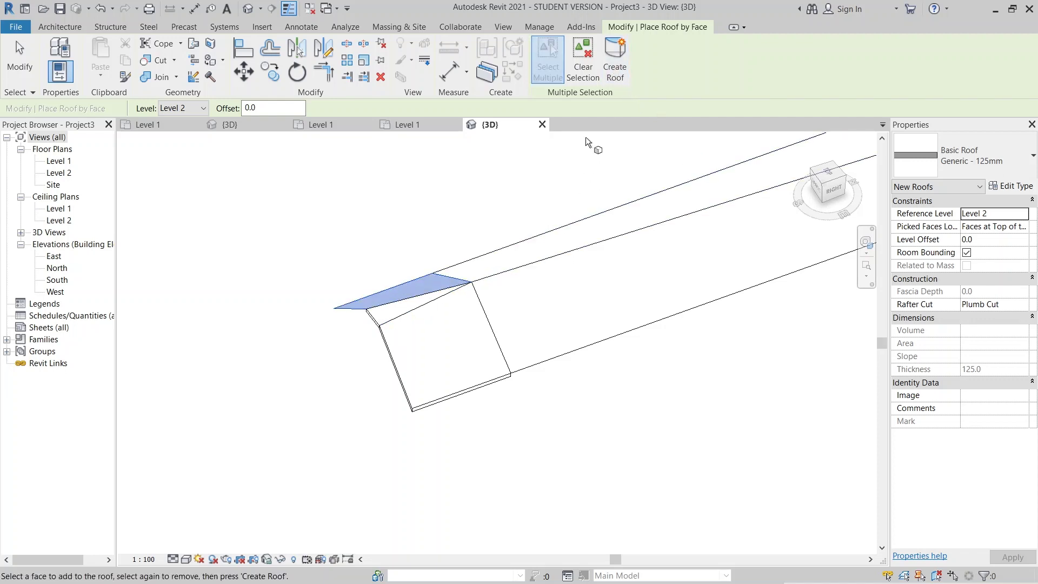
pyautogui.click(607, 80)
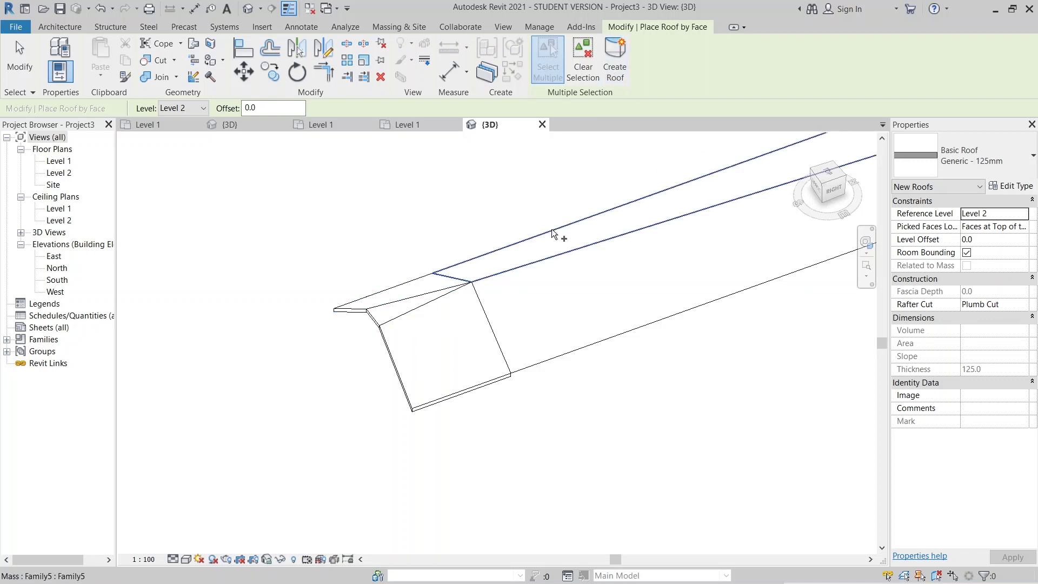
# - Create roofs on the long upper and lower sloping faces of the mass
pyautogui.click(554, 231)
pyautogui.click(622, 77)
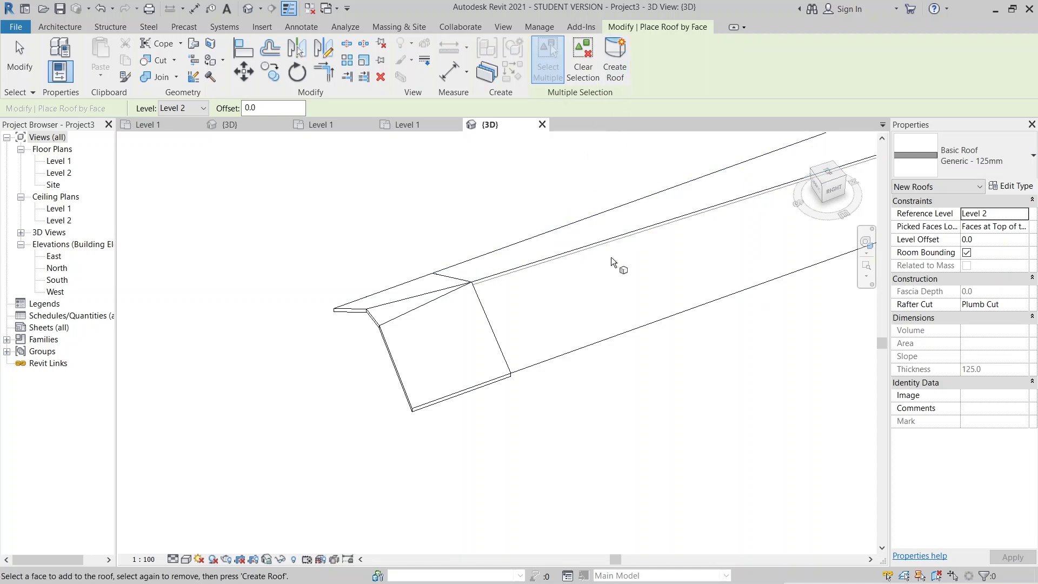
pyautogui.click(601, 250)
pyautogui.click(614, 69)
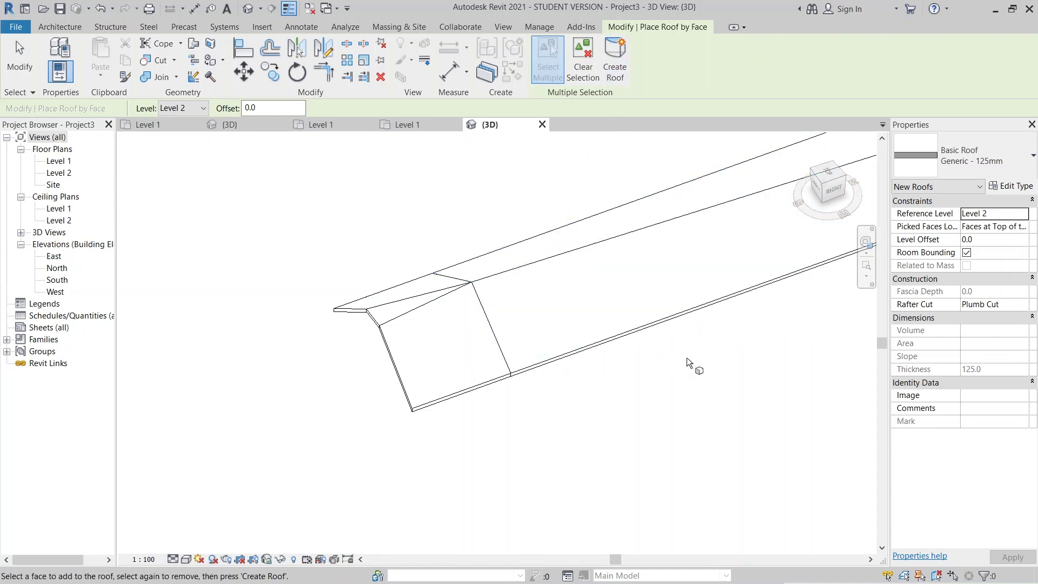
# - Roof the far-end triangular faces, then end Roof by Face and inspect the roof
pyautogui.moveTo(687, 354); pyautogui.dragTo(548, 409, button='middle')
pyautogui.scroll(3, 587, 364)
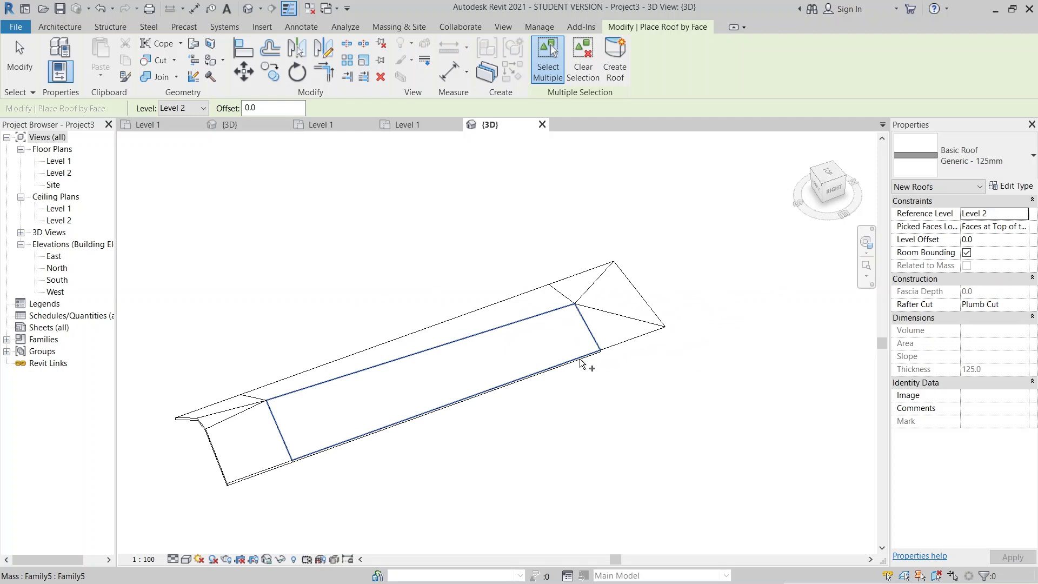
pyautogui.click(622, 338)
pyautogui.click(609, 65)
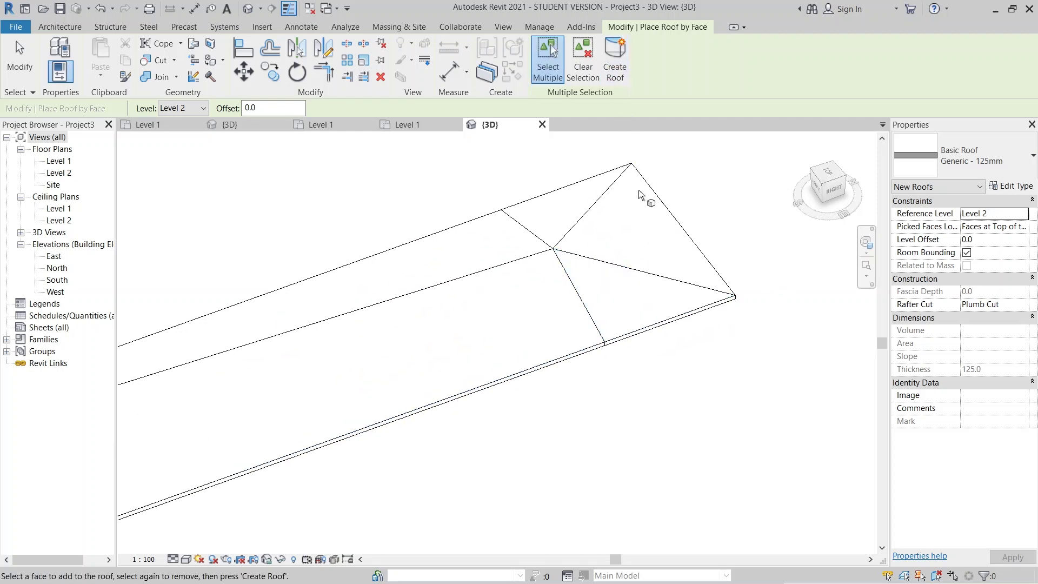
pyautogui.click(642, 186)
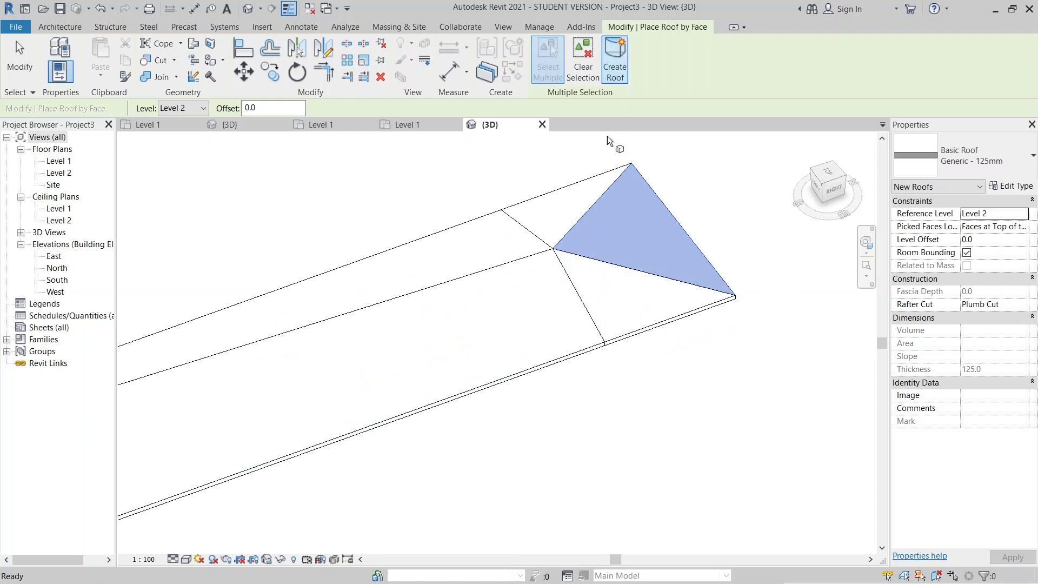
pyautogui.click(594, 178)
pyautogui.click(615, 65)
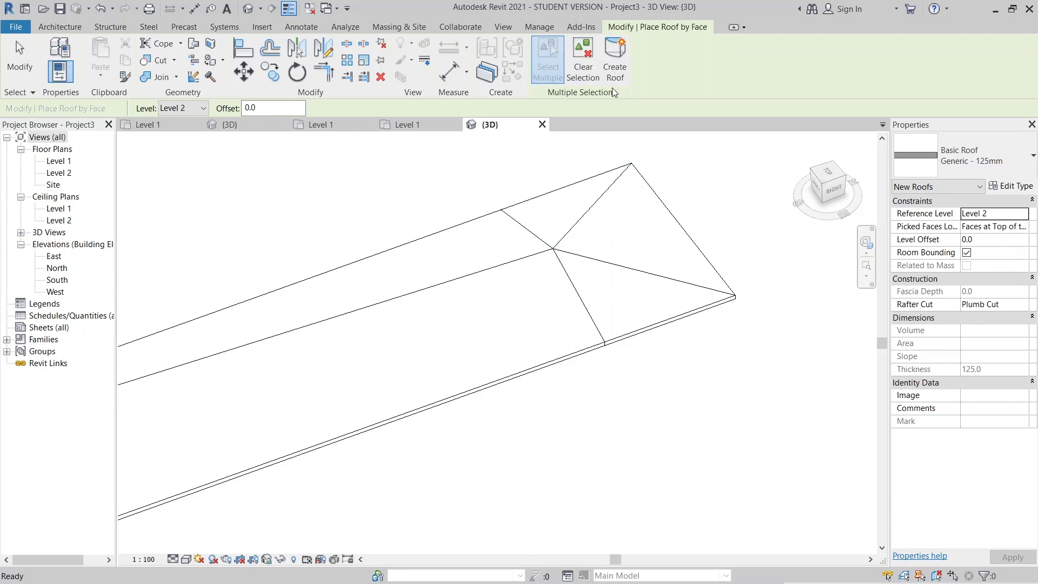
pyautogui.press('Escape')
pyautogui.scroll(-4, 522, 410)
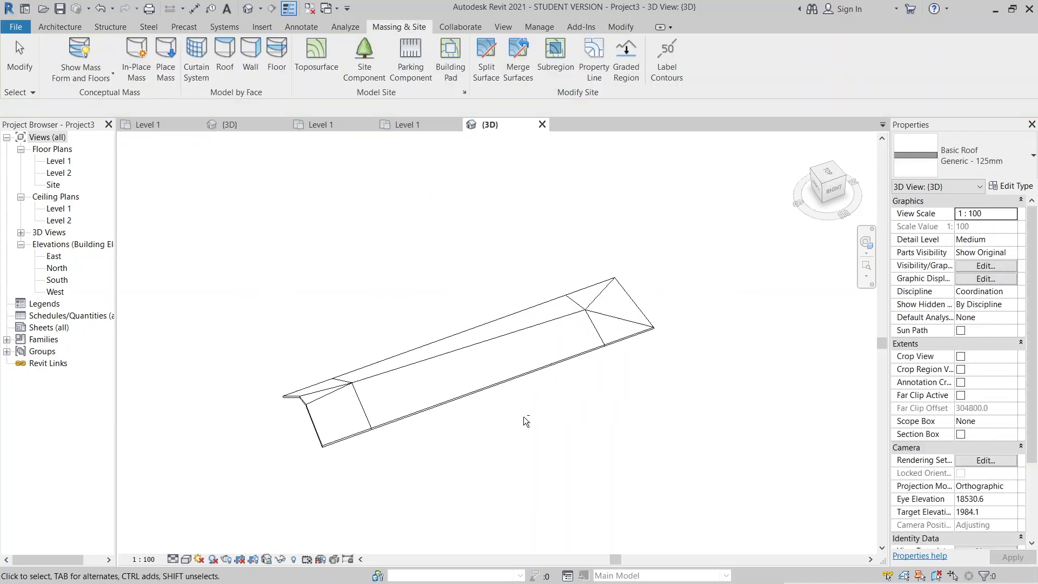
pyautogui.keyDown('shift'); pyautogui.moveTo(524, 417); pyautogui.dragTo(626, 377, button='middle'); pyautogui.keyUp('shift')
# - Step back two Casa PH2 photos to image 11 of 17 in Firefox, then return to Revit
pyautogui.hotkey('alt', 'Tab')
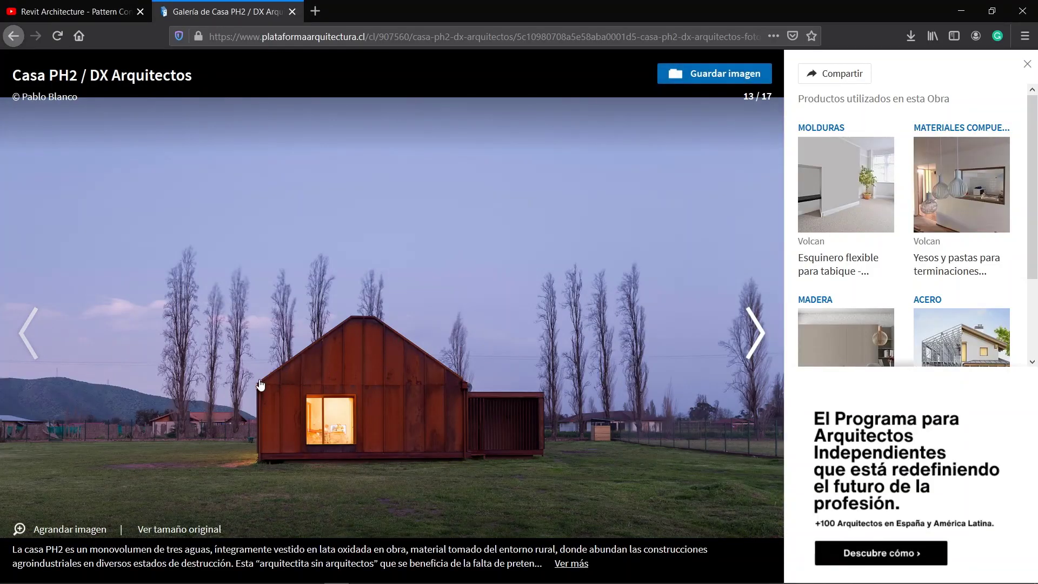
pyautogui.click(28, 334)
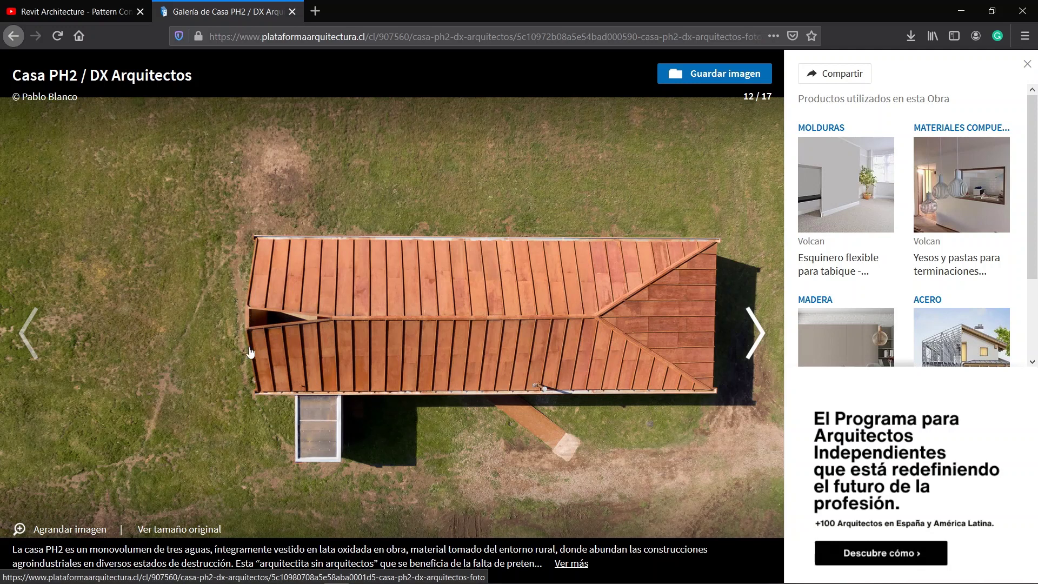
pyautogui.click(30, 348)
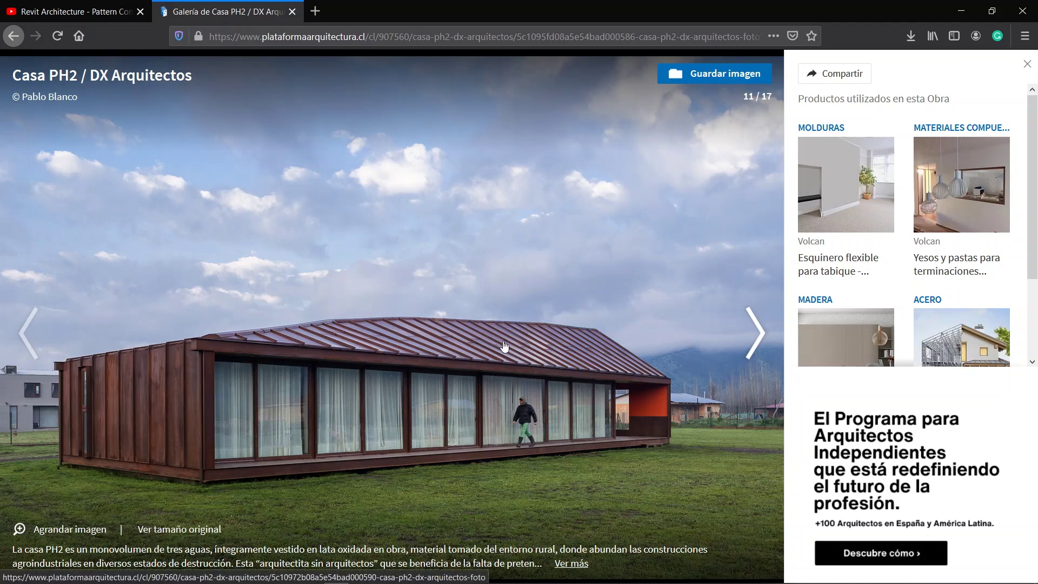
pyautogui.press('alt')
pyautogui.hotkey('alt', 'Tab')
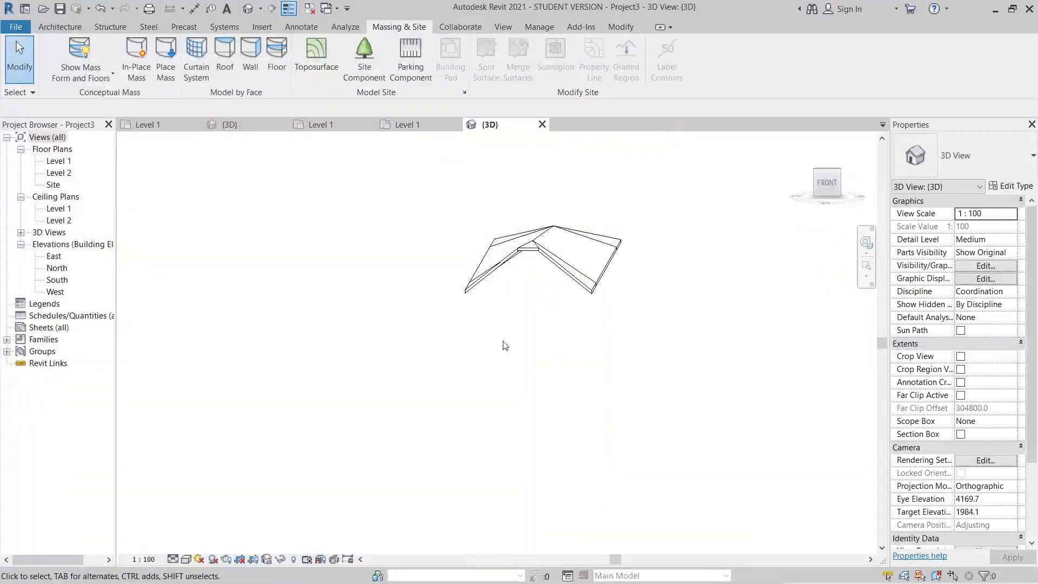
# - From the Top view, create an in-place Generic Models element named Generic Models 1
pyautogui.keyDown('shift'); pyautogui.moveTo(613, 390); pyautogui.dragTo(566, 366, button='middle'); pyautogui.keyUp('shift')
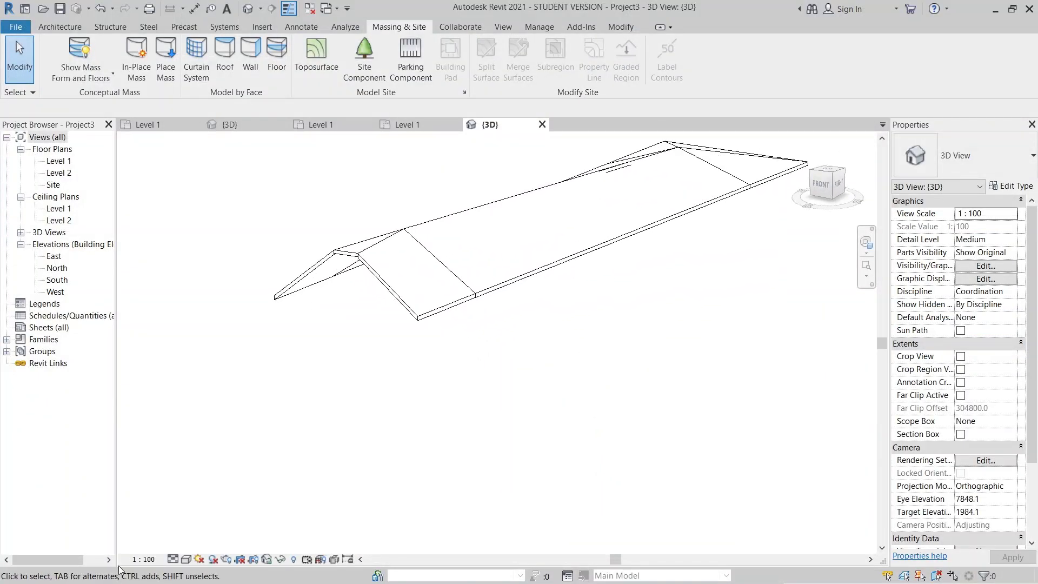
pyautogui.click(833, 172)
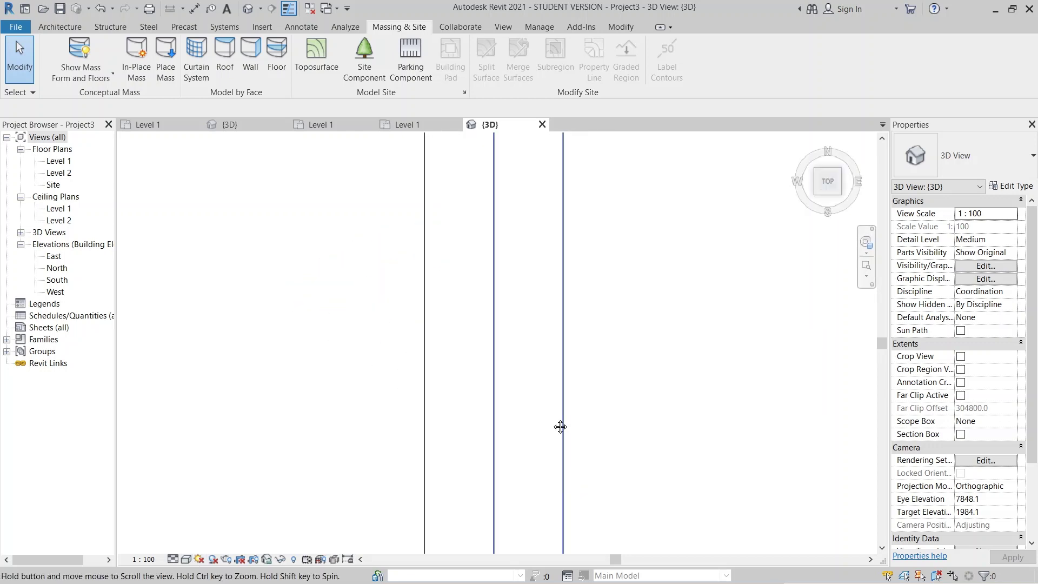
pyautogui.scroll(2, 482, 408)
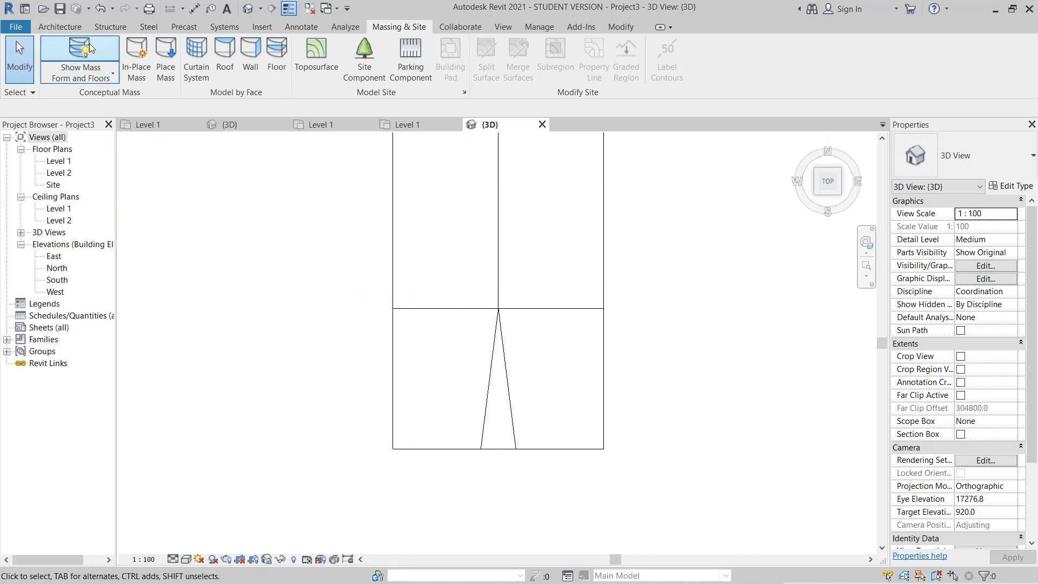
pyautogui.click(60, 25)
pyautogui.click(159, 81)
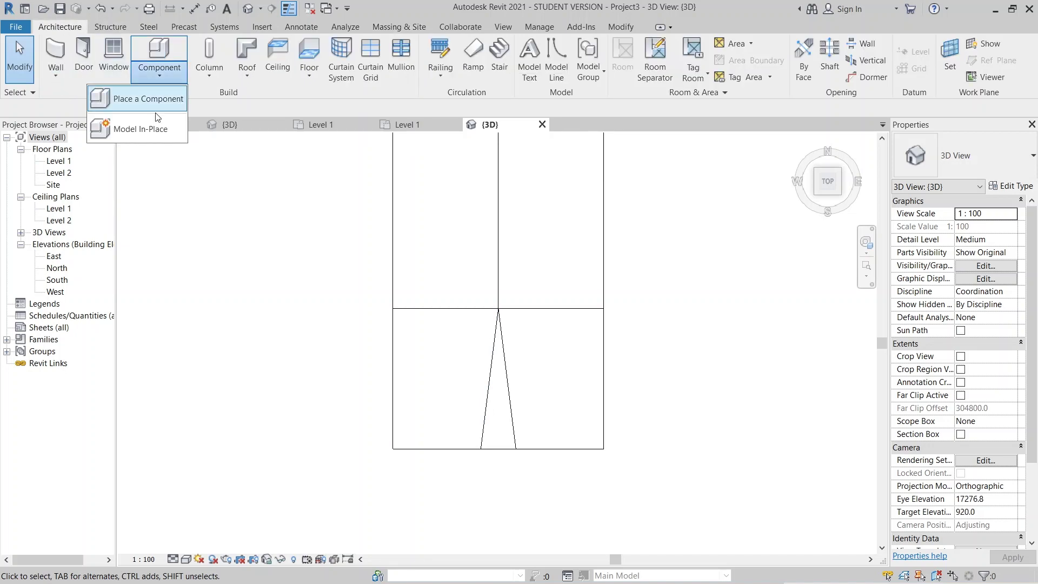
pyautogui.click(126, 127)
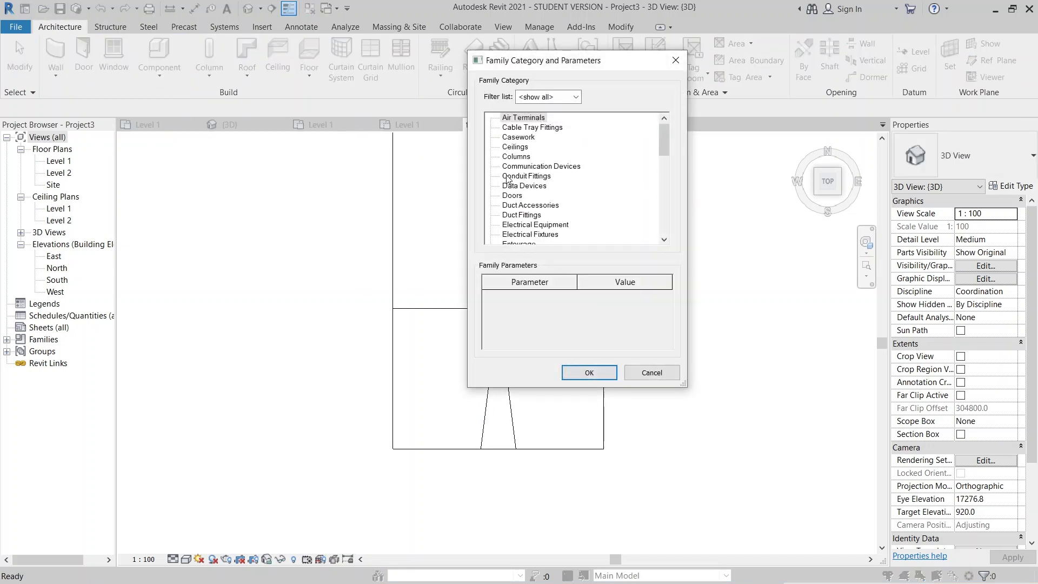
pyautogui.moveTo(661, 138); pyautogui.dragTo(662, 163)
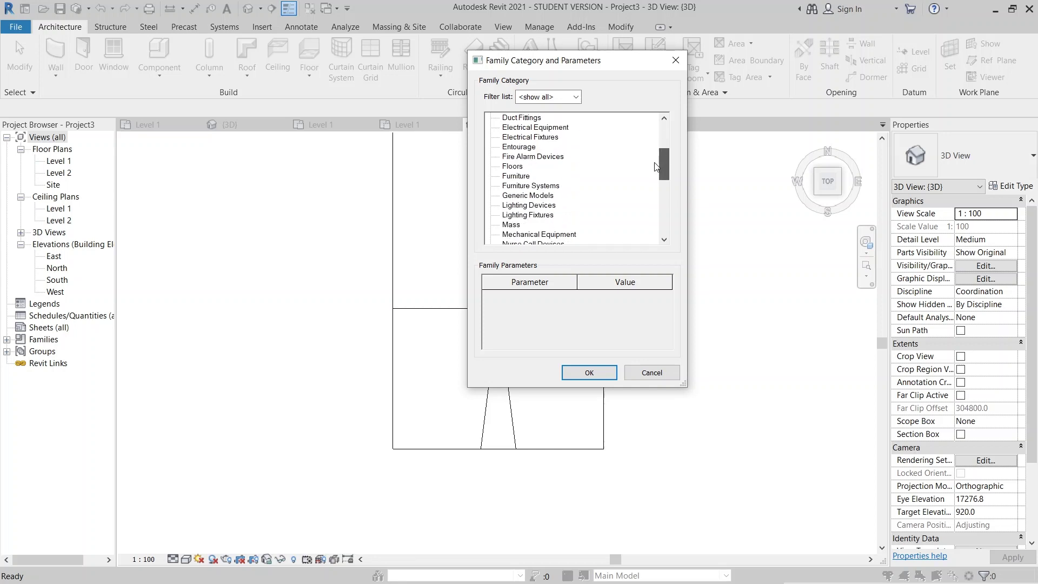
pyautogui.doubleClick(517, 196)
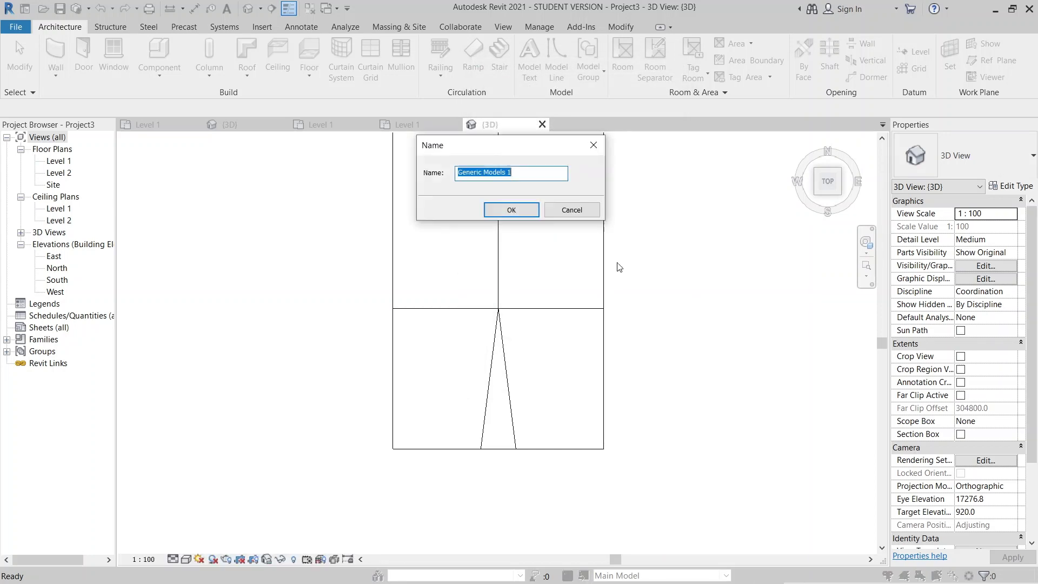
pyautogui.click(506, 211)
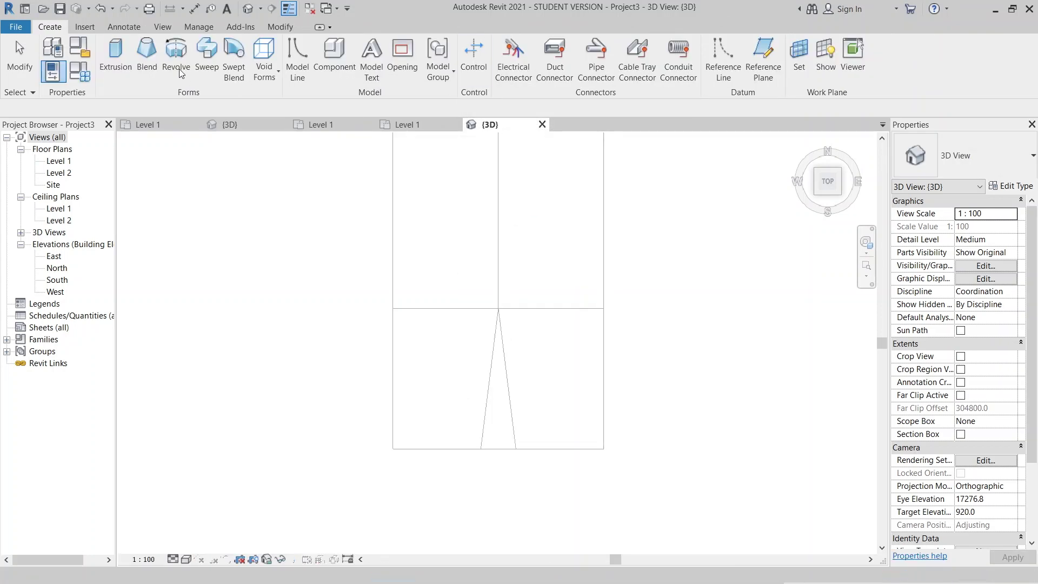
# - Start a void extrusion, trace the triangle's base edge, and delete the overlapping duplicate line
pyautogui.click(263, 60)
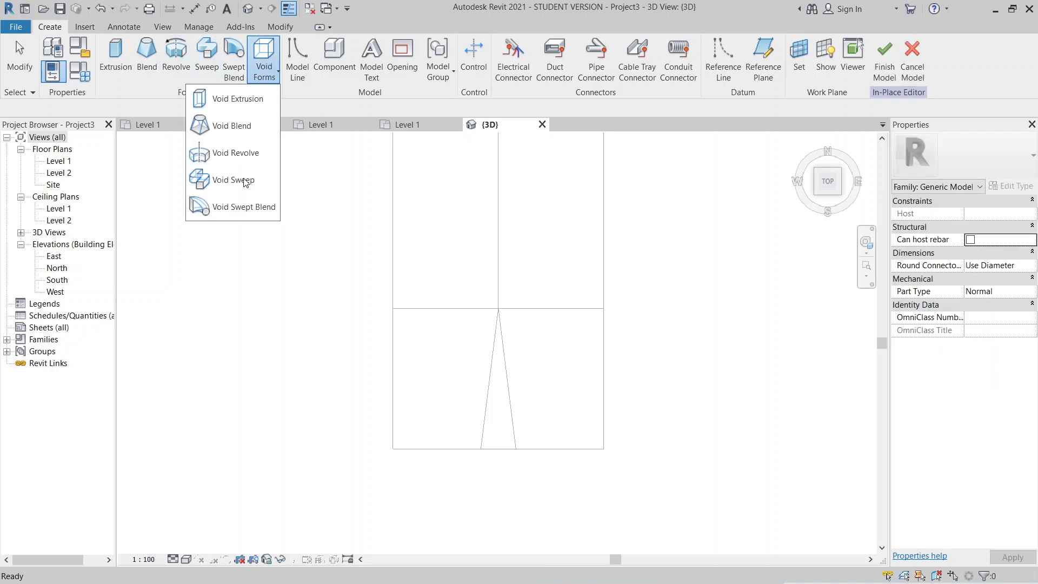
pyautogui.click(248, 107)
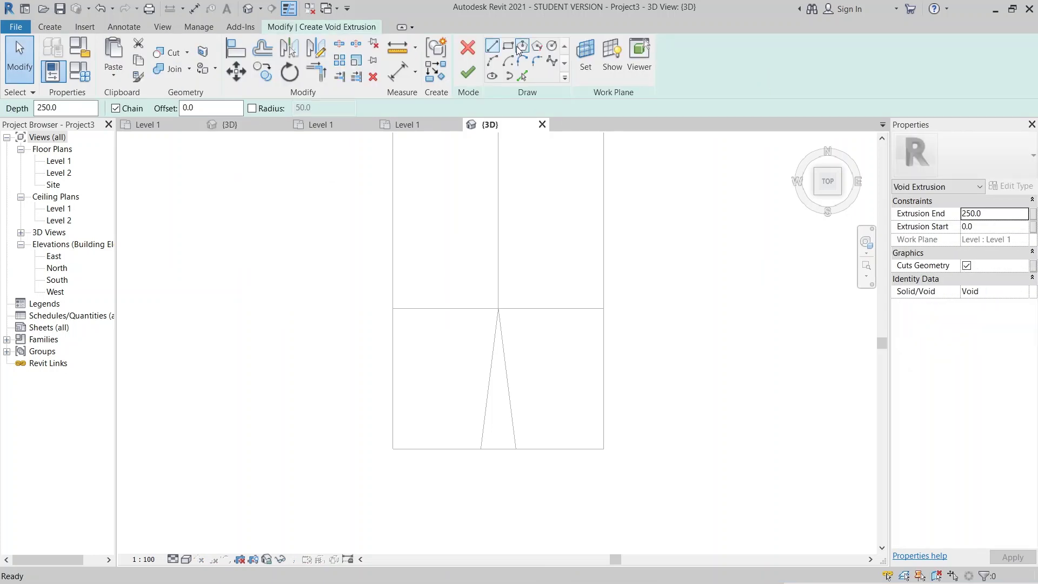
pyautogui.click(521, 76)
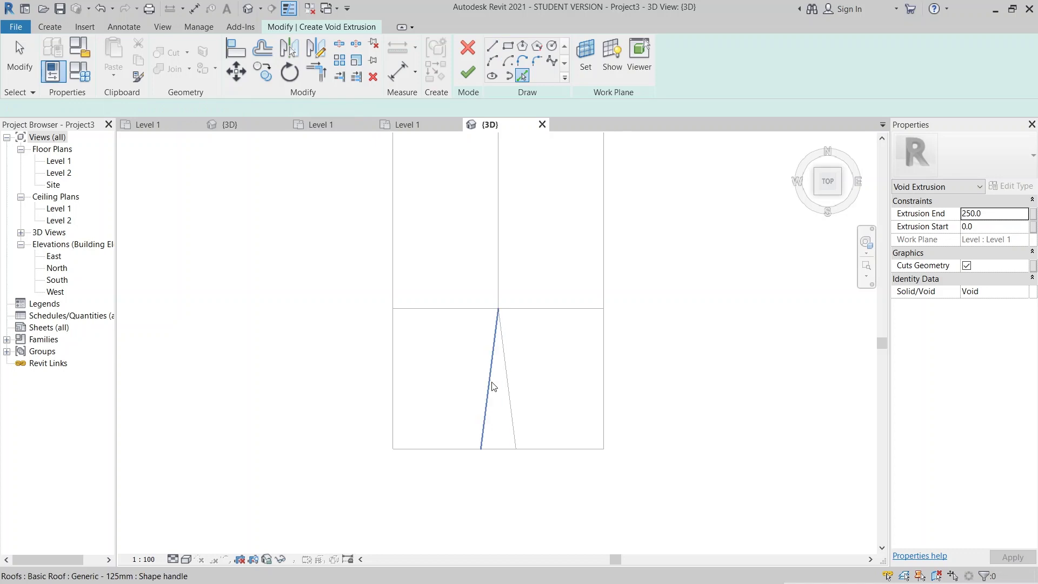
pyautogui.click(506, 381)
pyautogui.scroll(3, 498, 469)
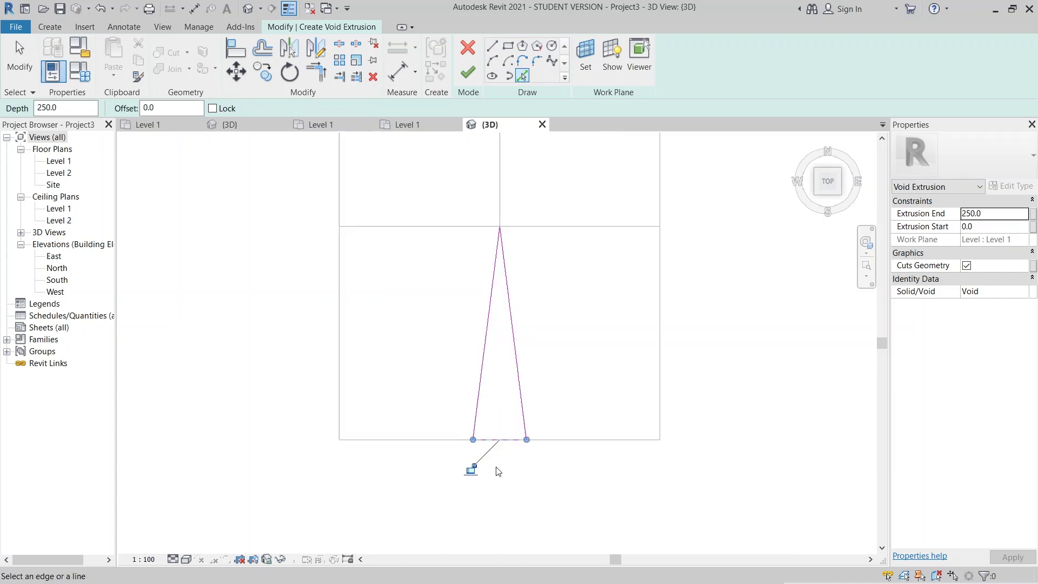
pyautogui.click(509, 436)
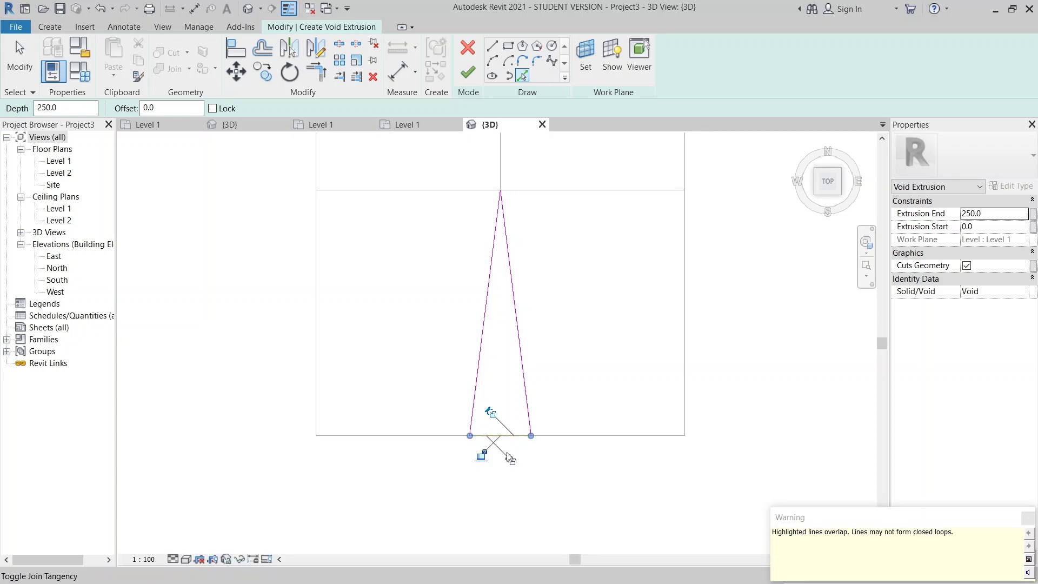
pyautogui.press('Escape')
pyautogui.press('Escape')
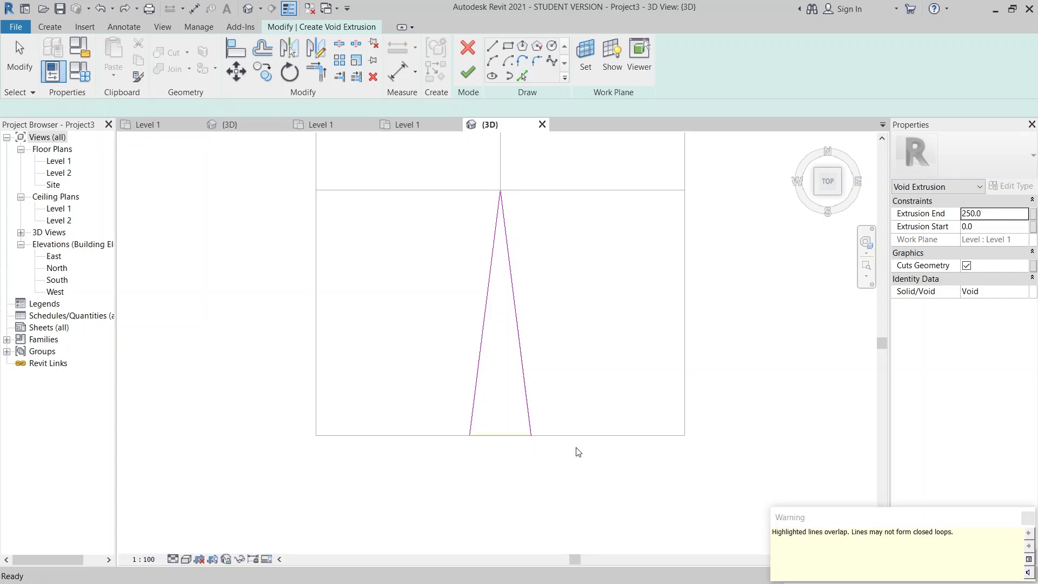
pyautogui.click(501, 436)
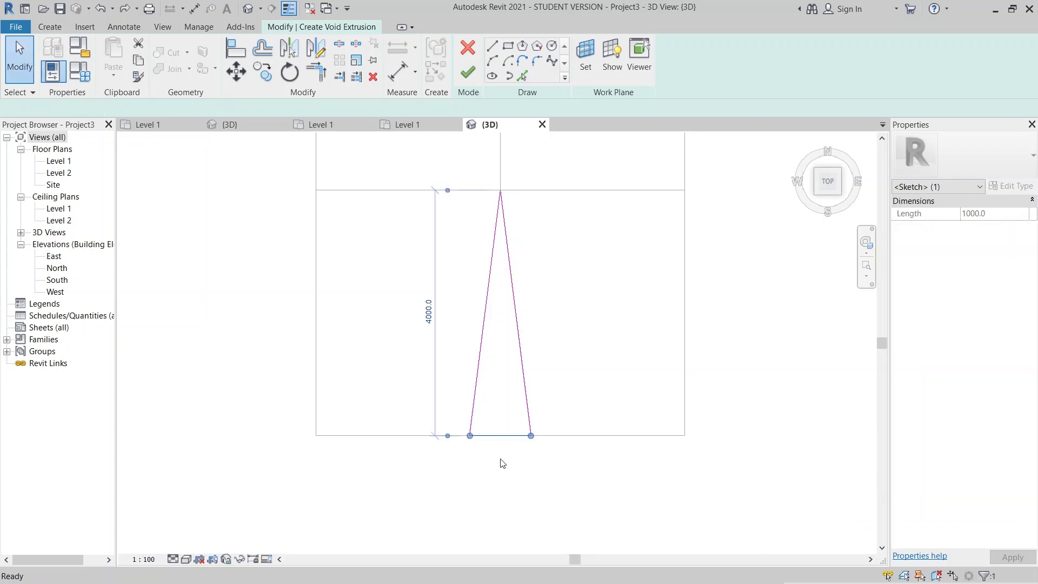
pyautogui.press('Delete')
# - Re-add the base edge, move it to 3000 below the apex, and finish the sketch
pyautogui.click(524, 75)
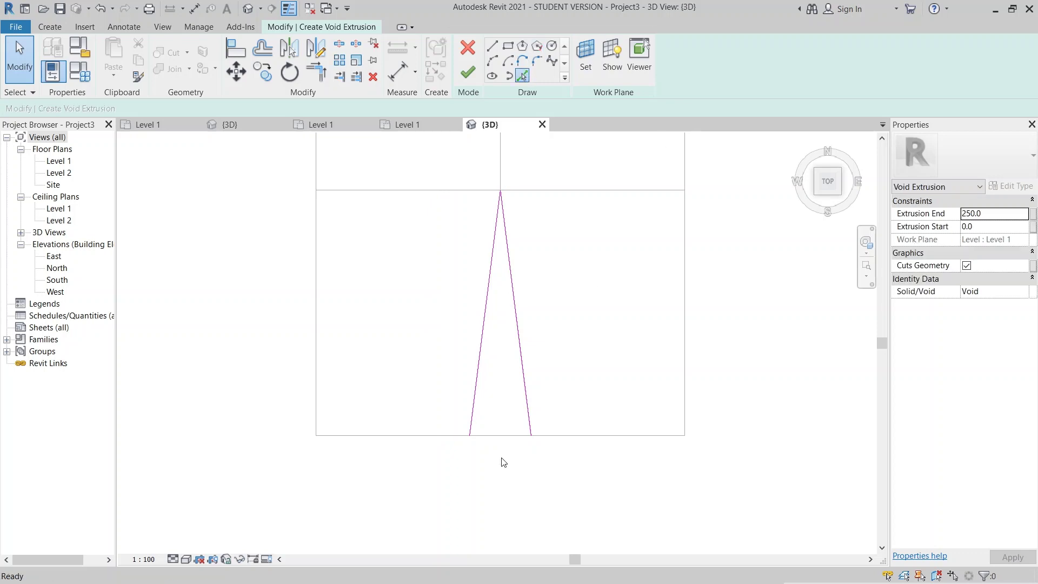
pyautogui.click(493, 436)
pyautogui.press('Escape')
pyautogui.press('Escape')
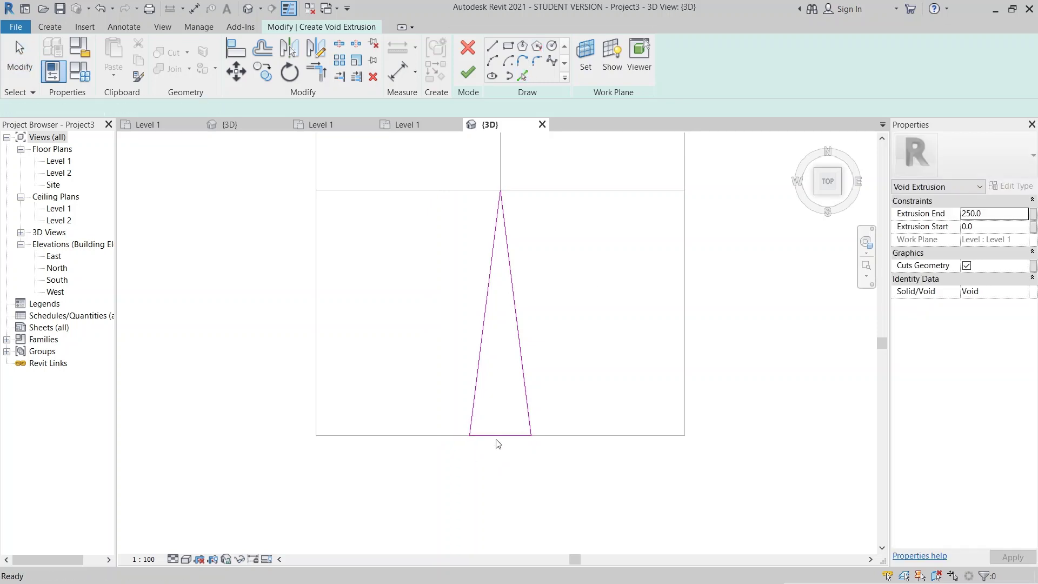
pyautogui.click(501, 435)
pyautogui.moveTo(506, 435); pyautogui.dragTo(506, 382)
pyautogui.click(436, 292)
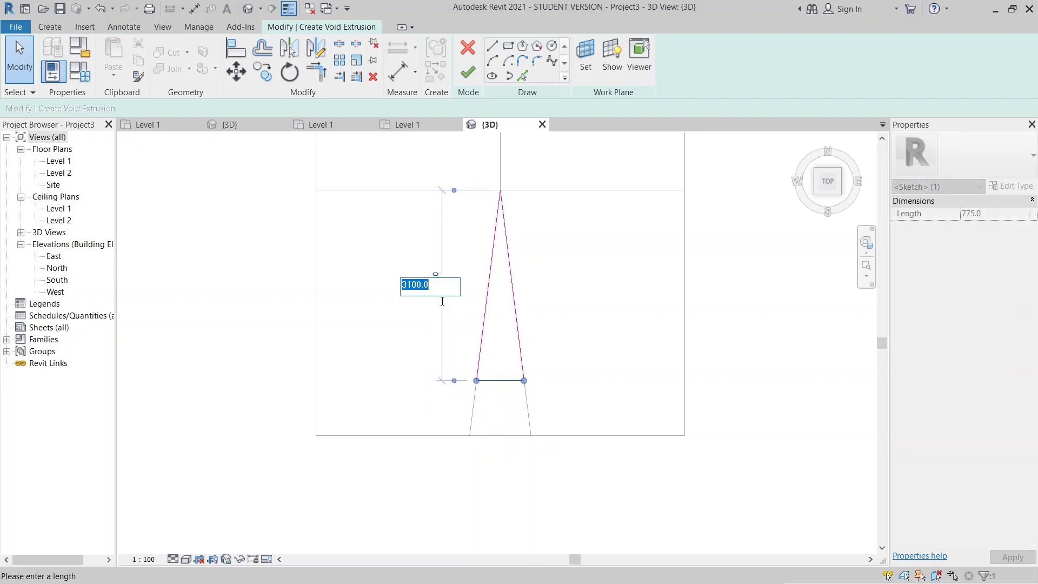
pyautogui.press('Return')
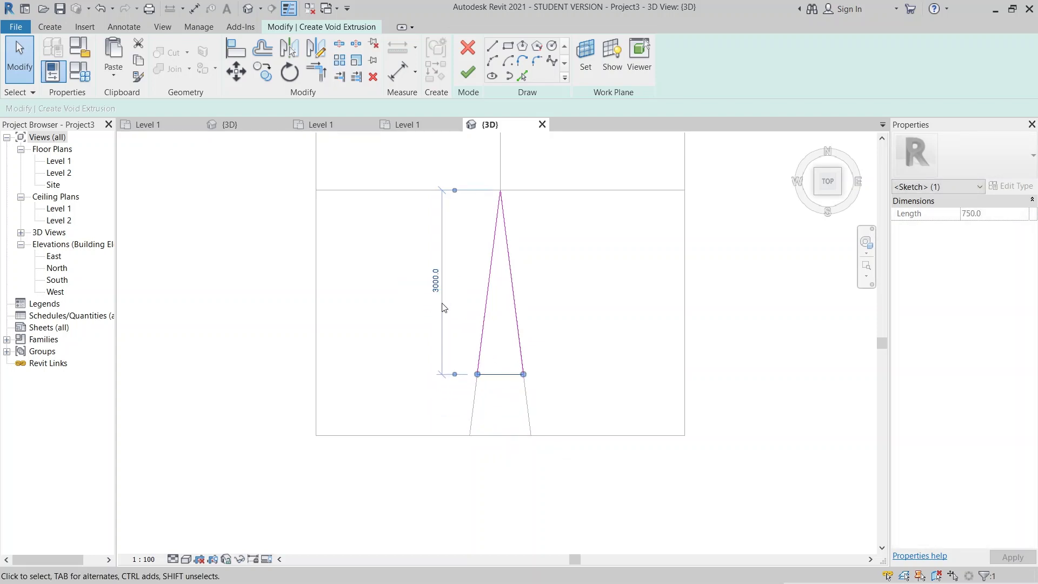
pyautogui.press('Escape')
pyautogui.scroll(-2, 445, 309)
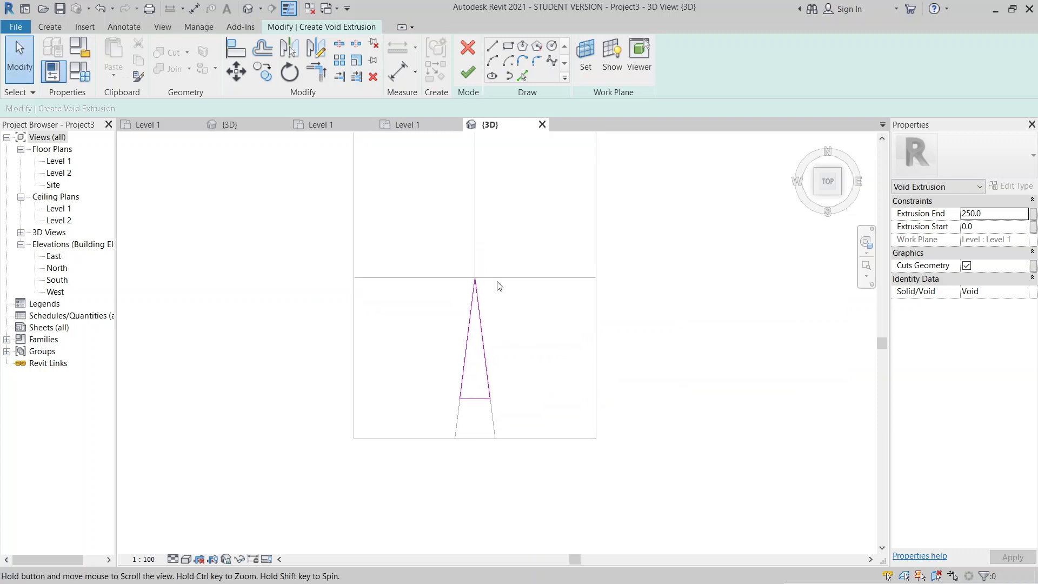
pyautogui.click(468, 73)
# - View the model from the right side in Wireframe display style
pyautogui.keyDown('shift'); pyautogui.moveTo(445, 308); pyautogui.dragTo(827, 195, button='middle'); pyautogui.keyUp('shift')
pyautogui.click(827, 189)
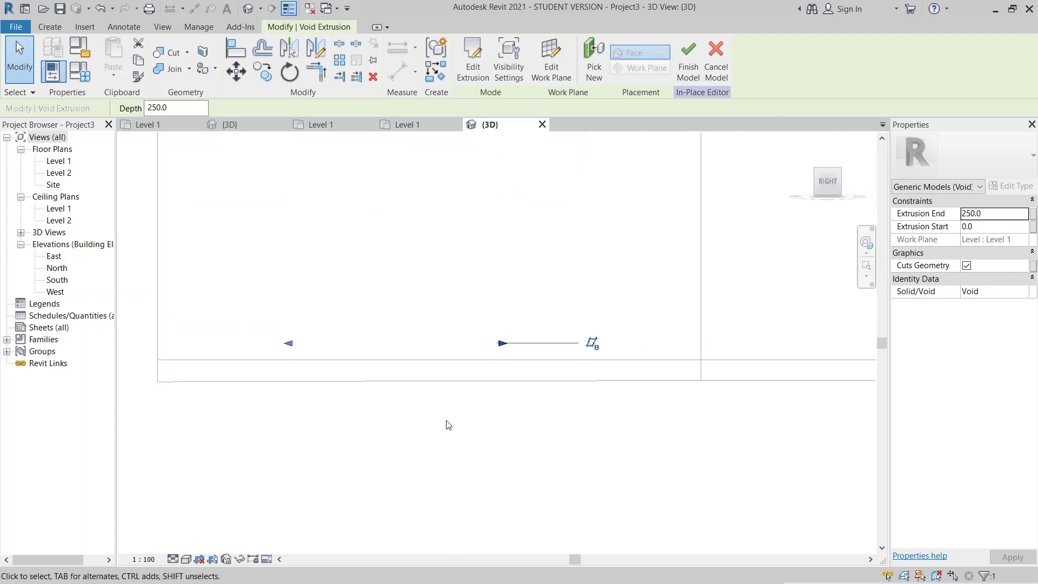
pyautogui.scroll(-3, 448, 424)
pyautogui.click(186, 559)
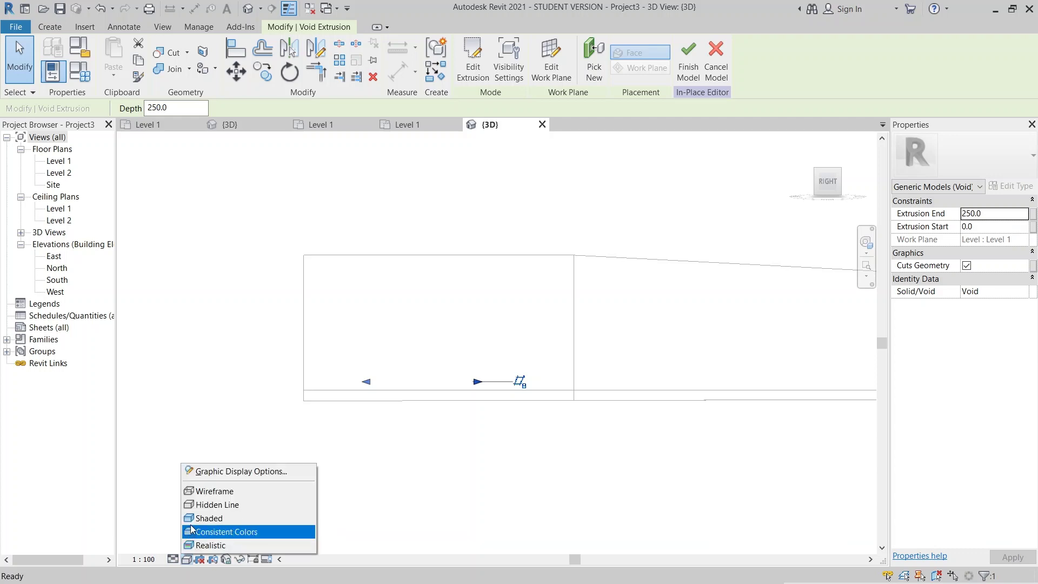
pyautogui.click(225, 490)
pyautogui.click(491, 393)
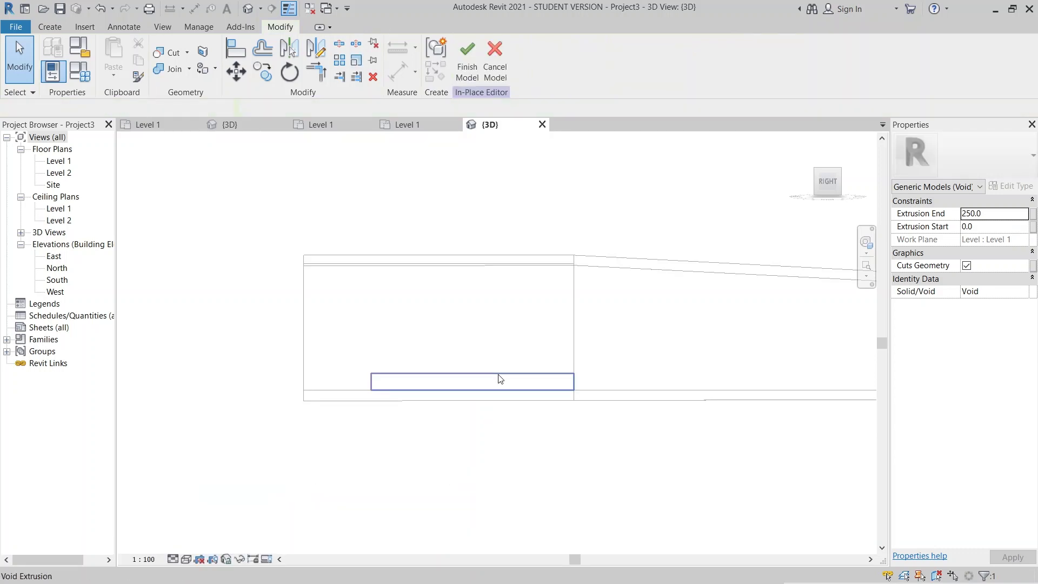
# - Stretch the void extrusion upward past the ridge to Extrusion End 3032.2
pyautogui.click(489, 365)
pyautogui.moveTo(469, 368); pyautogui.dragTo(471, 180)
pyautogui.click(538, 463)
pyautogui.keyDown('shift'); pyautogui.moveTo(538, 463); pyautogui.dragTo(454, 405, button='middle'); pyautogui.keyUp('shift')
pyautogui.click(455, 406)
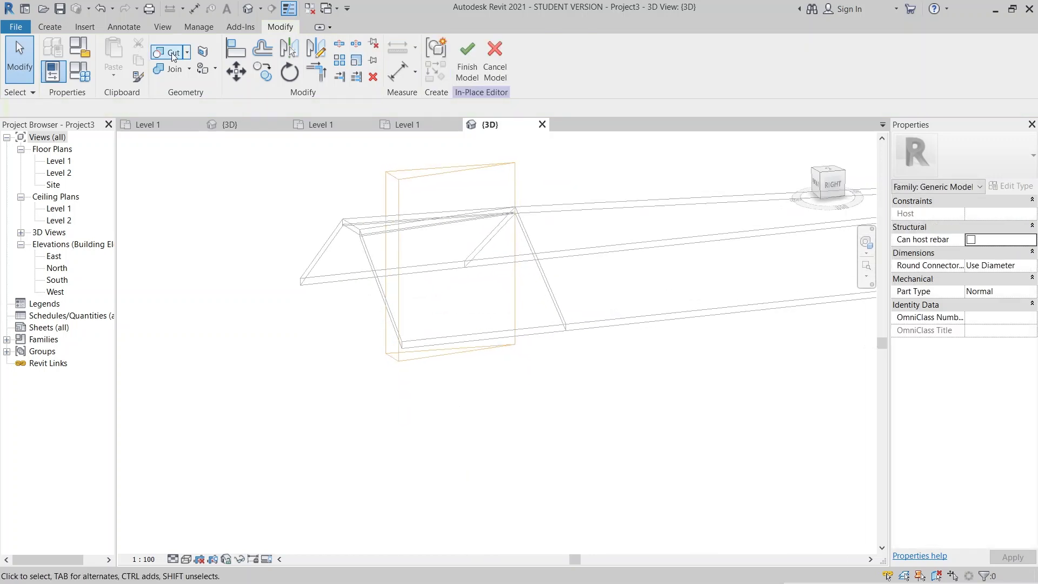
# - Cut the ridge roof piece with the void via Cut Geometry (CG) and finish the in-place model
pyautogui.press('c')
pyautogui.press('g')
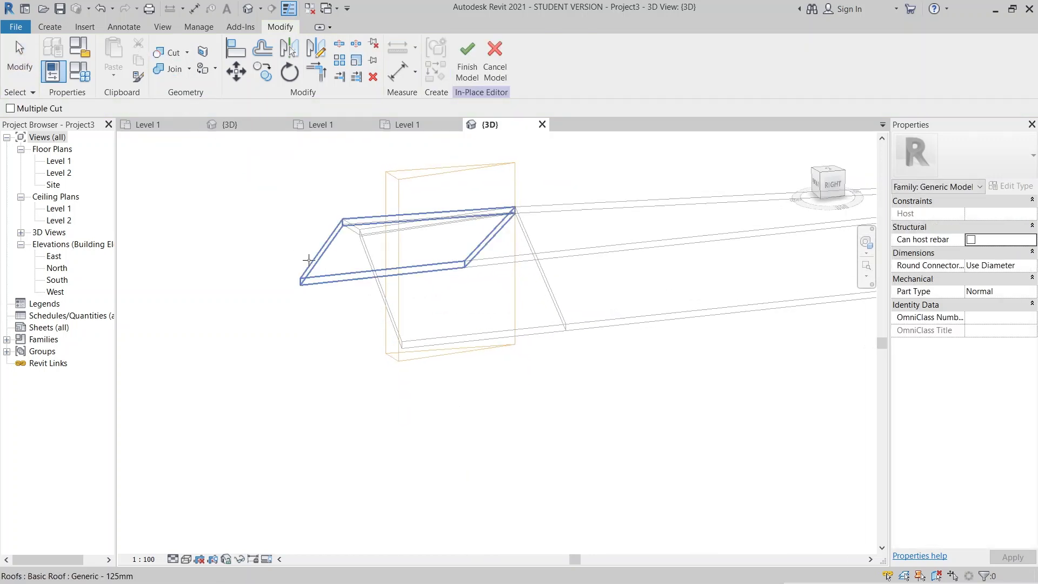
pyautogui.click(357, 226)
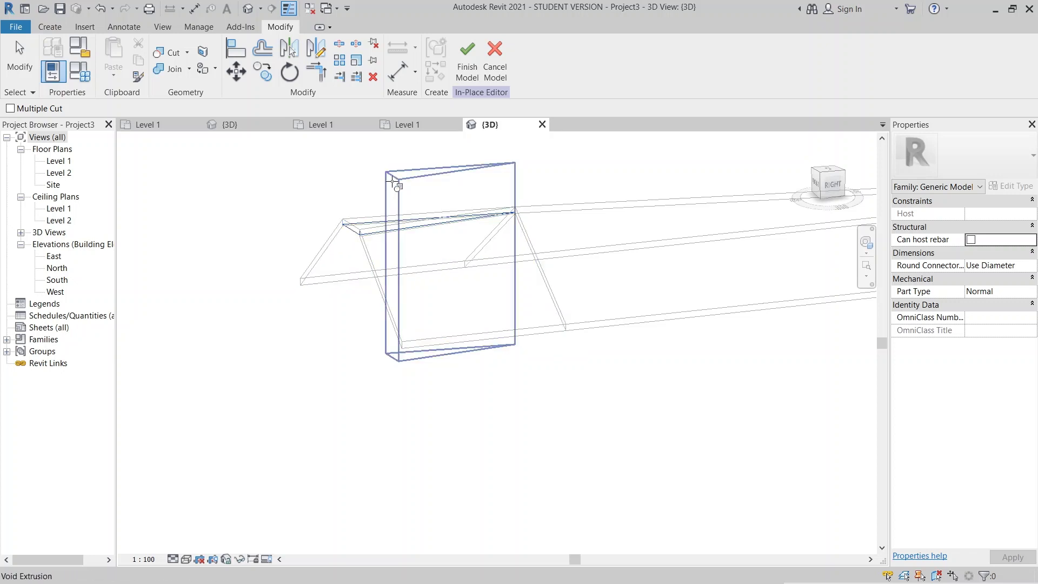
pyautogui.click(394, 181)
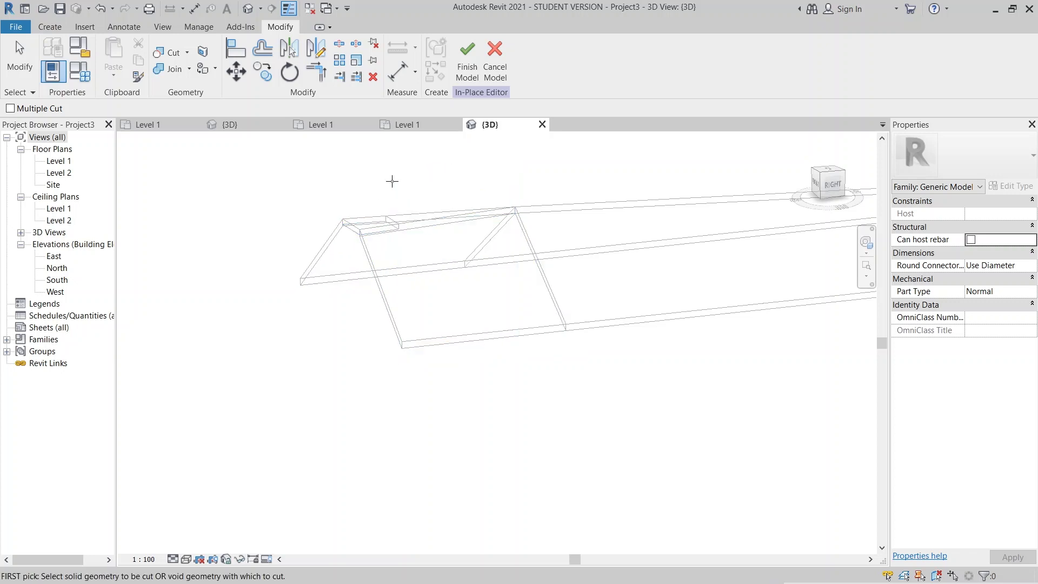
pyautogui.keyDown('shift'); pyautogui.moveTo(452, 197); pyautogui.dragTo(479, 256, button='middle'); pyautogui.keyUp('shift')
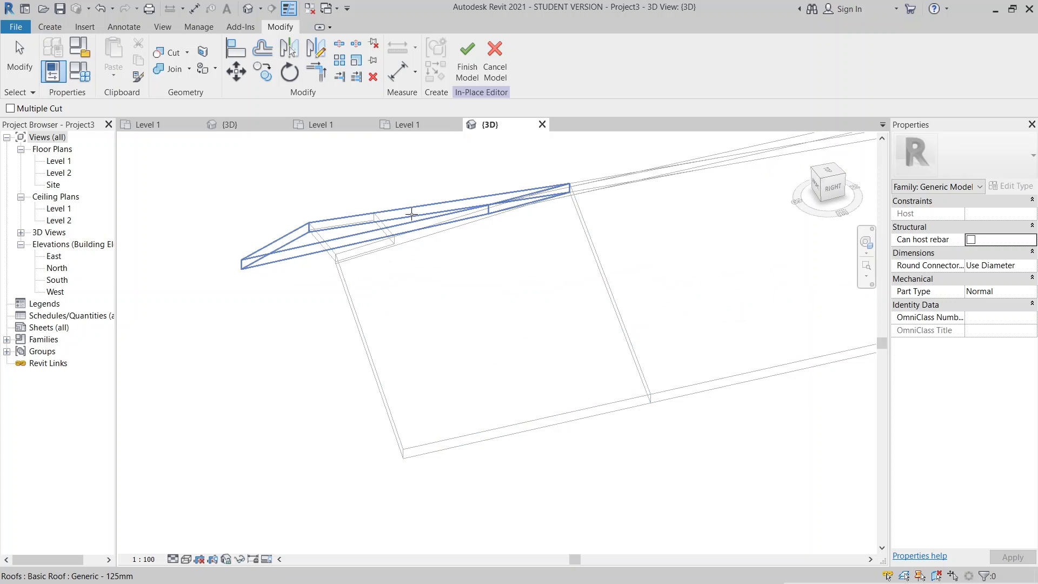
pyautogui.press('Escape')
pyautogui.click(468, 60)
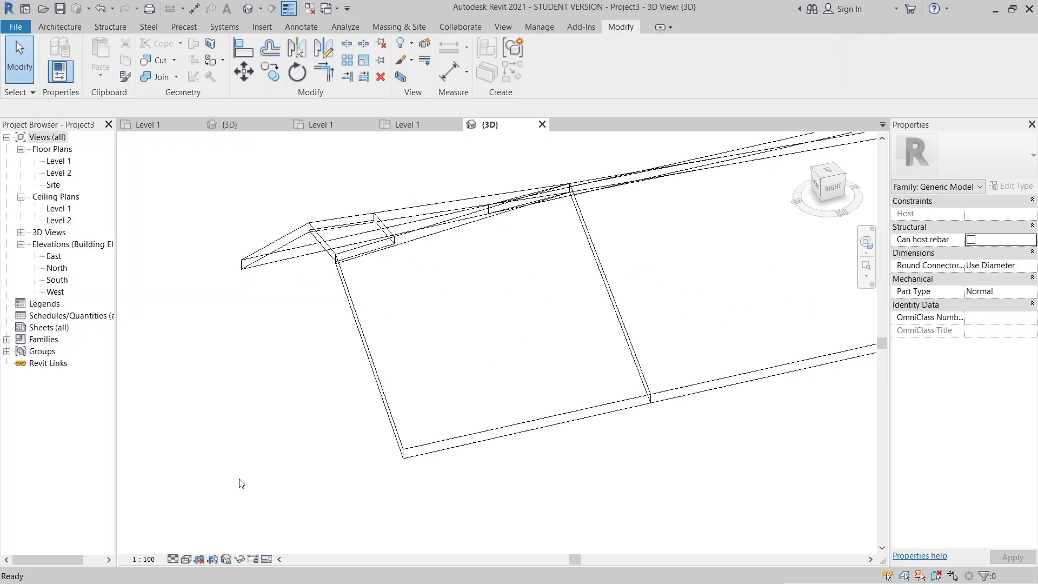
# - Switch to Realistic visual style and show masses by view settings
pyautogui.click(186, 559)
pyautogui.click(219, 546)
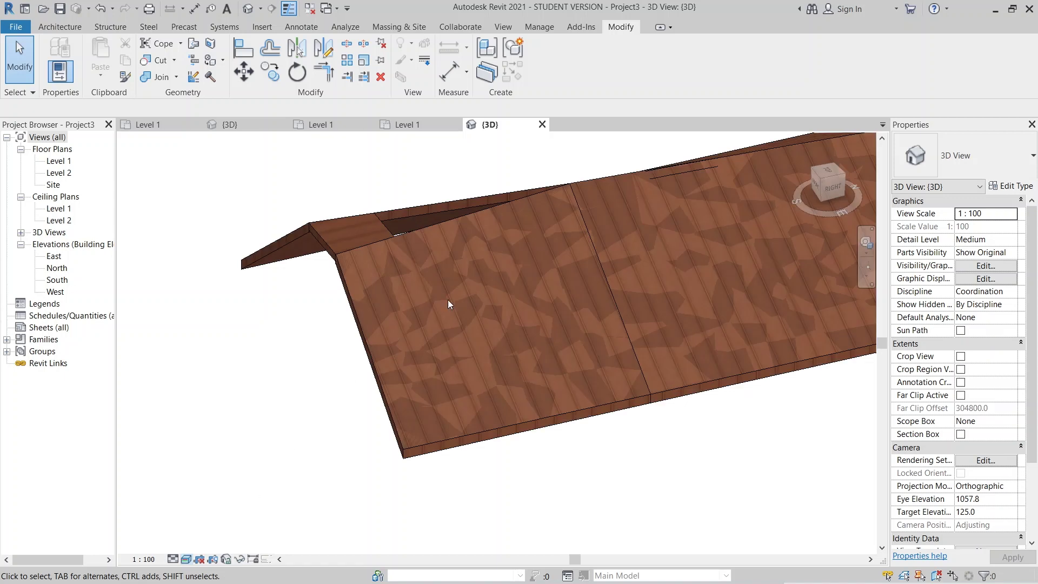
pyautogui.click(385, 26)
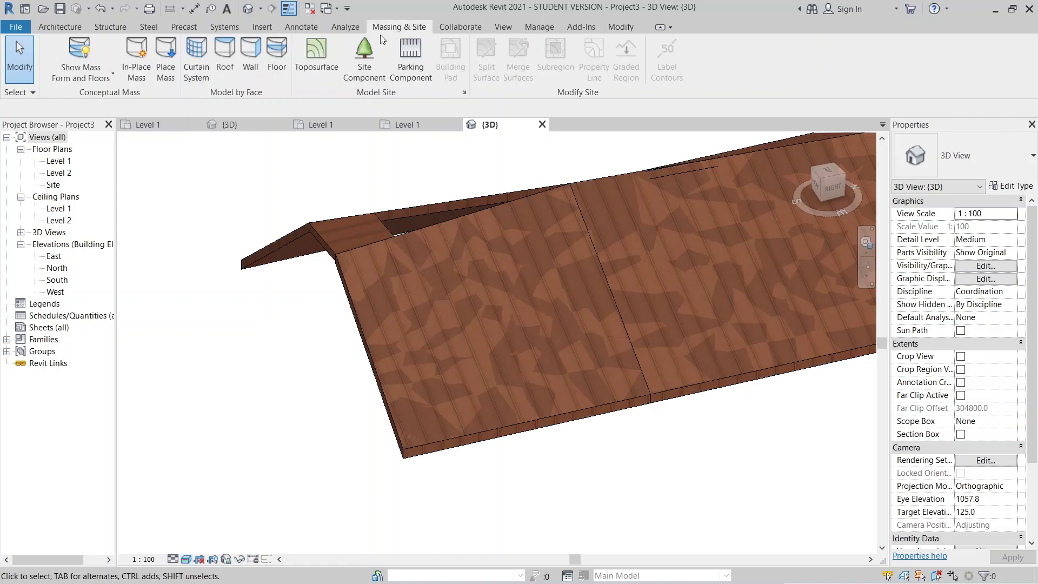
pyautogui.click(114, 72)
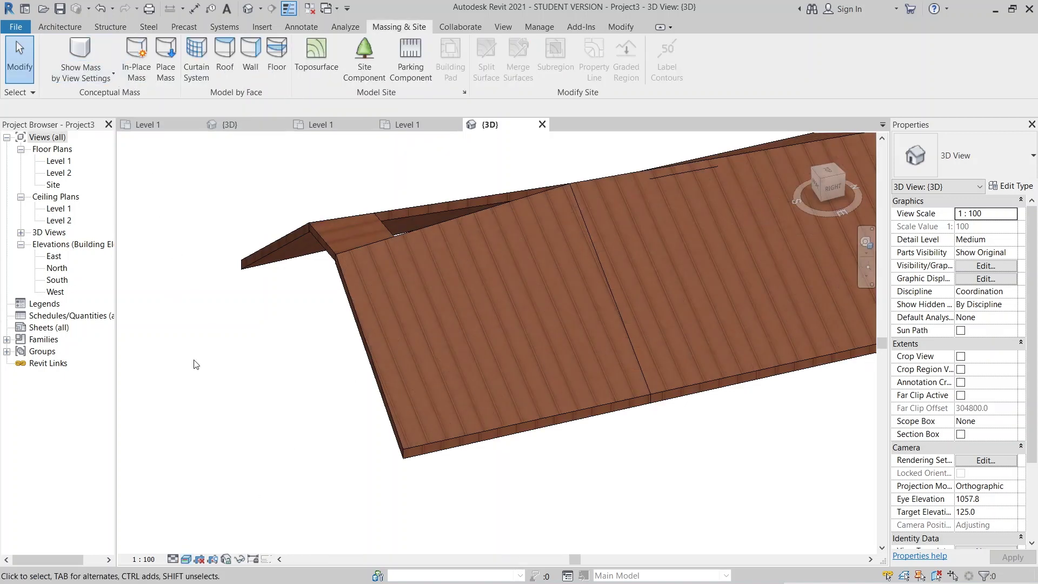
# - Orbit and zoom around the red standing-seam roof to inspect the notched ridge
pyautogui.keyDown('shift'); pyautogui.moveTo(267, 297); pyautogui.dragTo(625, 434, button='middle'); pyautogui.keyUp('shift')
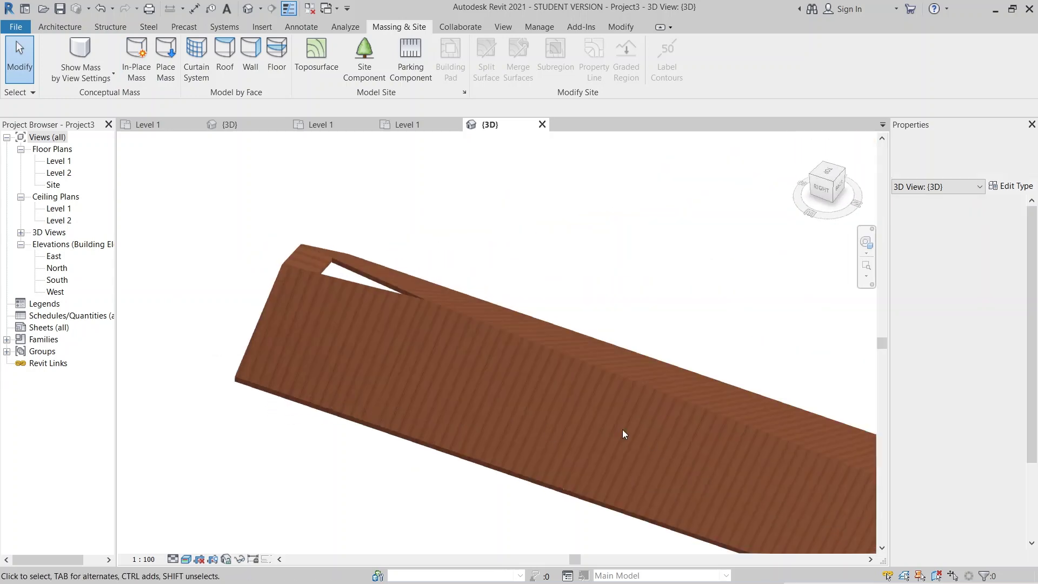
pyautogui.scroll(4, 624, 434)
pyautogui.scroll(-4, 492, 306)
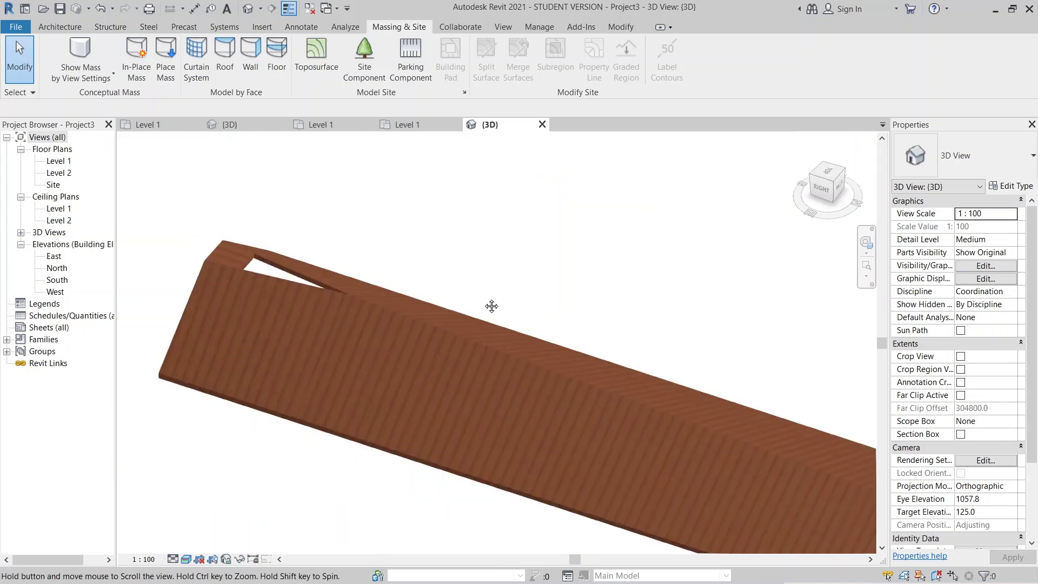
pyautogui.moveTo(492, 306); pyautogui.dragTo(489, 346, button='middle')
pyautogui.scroll(-3, 490, 431)
pyautogui.keyDown('shift'); pyautogui.moveTo(611, 421); pyautogui.dragTo(770, 229, button='middle'); pyautogui.keyUp('shift')
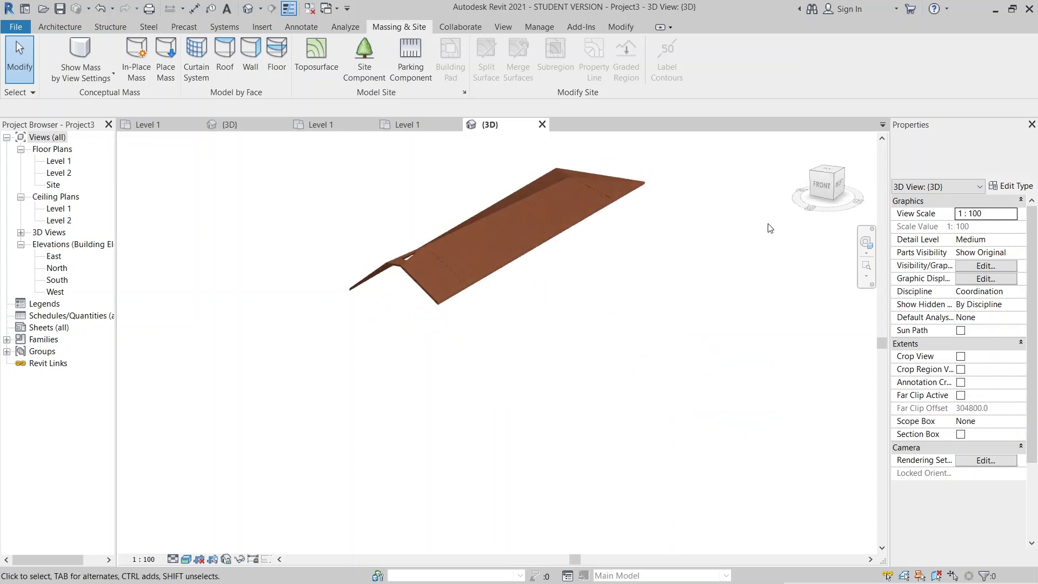
pyautogui.keyDown('shift'); pyautogui.moveTo(821, 189); pyautogui.dragTo(505, 447, button='middle'); pyautogui.keyUp('shift')
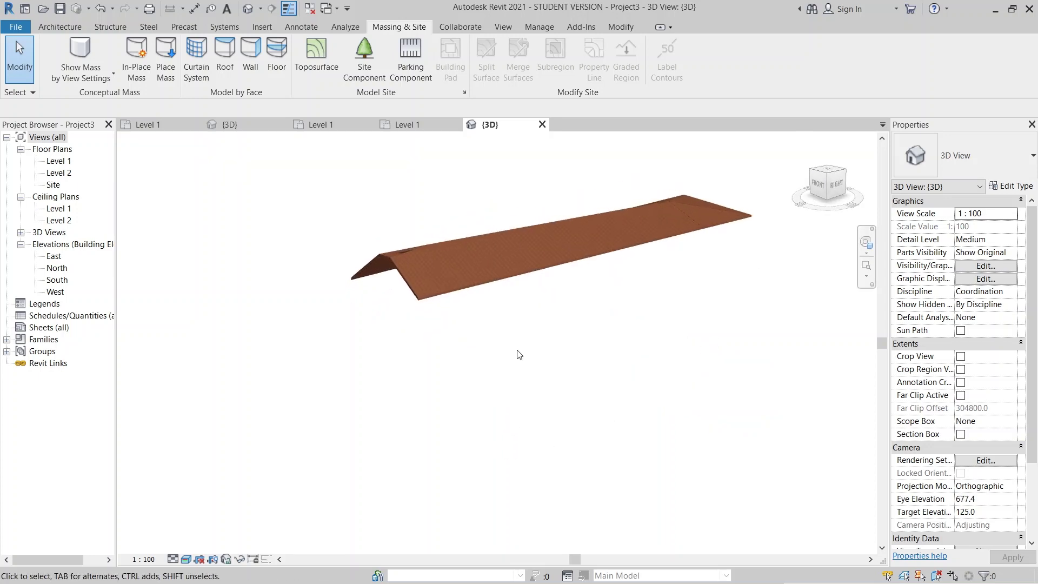
pyautogui.moveTo(519, 400); pyautogui.dragTo(517, 448, button='middle')
pyautogui.scroll(2, 512, 442)
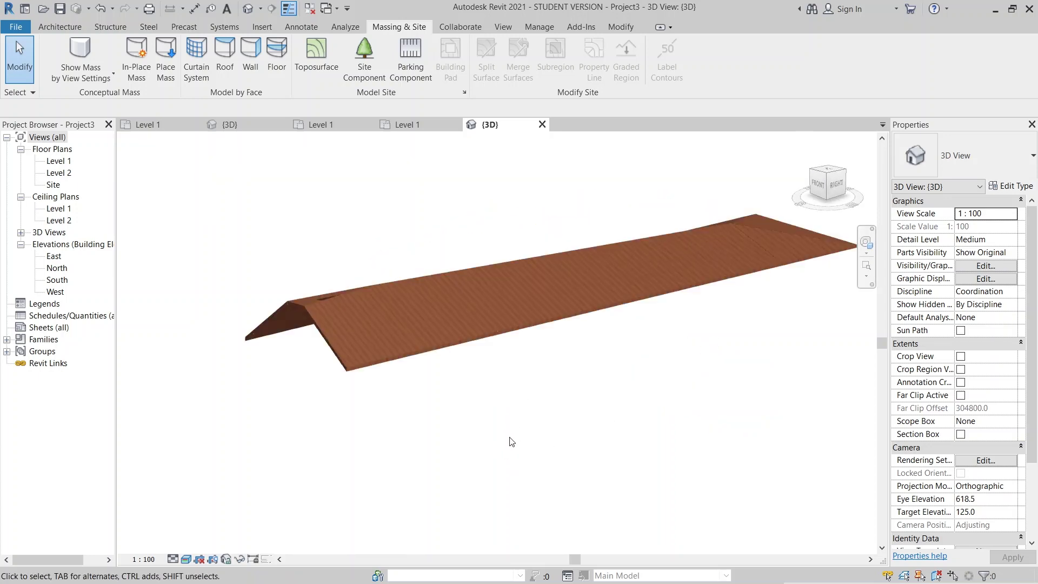